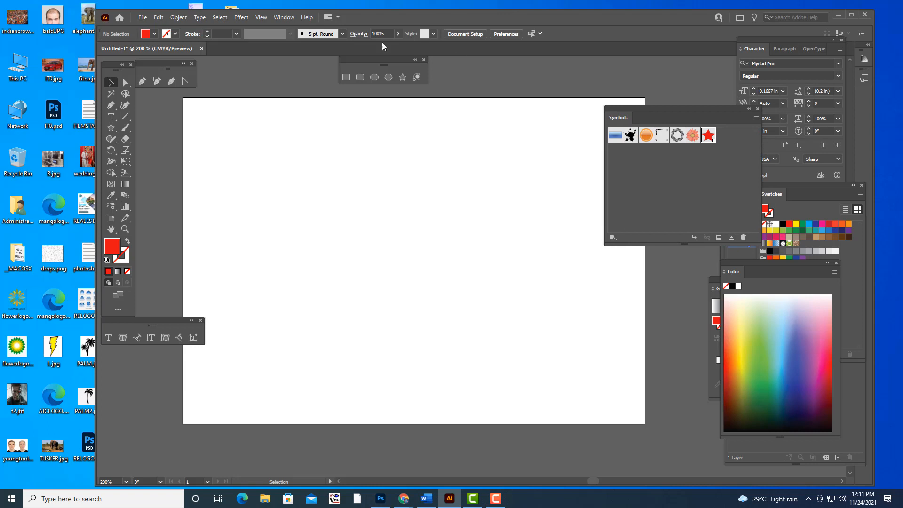
# - Draw a tall, narrow red rectangle on the artboard and reposition it slightly lower in the artboard's left half
pyautogui.moveTo(380, 59)
pyautogui.mouseDown()
pyautogui.moveTo(353, 89)
pyautogui.moveTo(387, 73)
pyautogui.mouseUp()
pyautogui.click(320, 106)
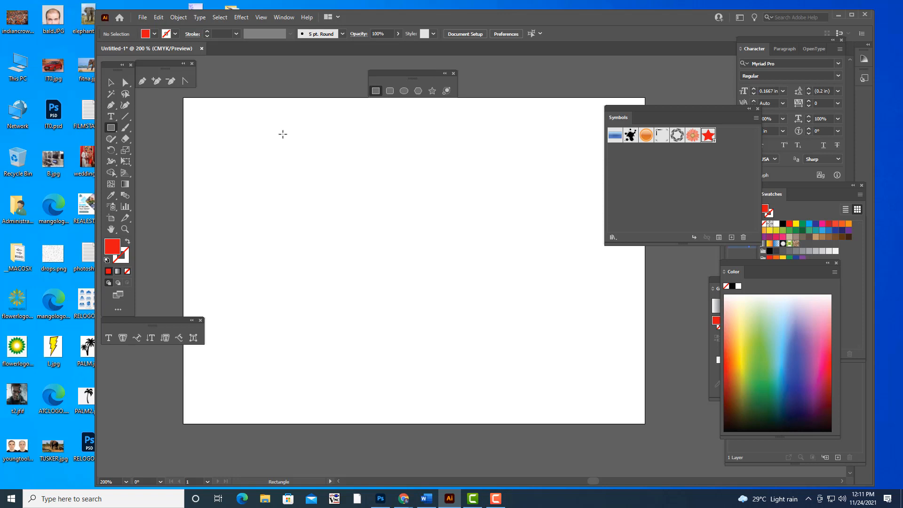
pyautogui.moveTo(275, 129); pyautogui.dragTo(286, 317)
pyautogui.click(109, 86)
pyautogui.moveTo(279, 195); pyautogui.dragTo(272, 218)
pyautogui.click(252, 242)
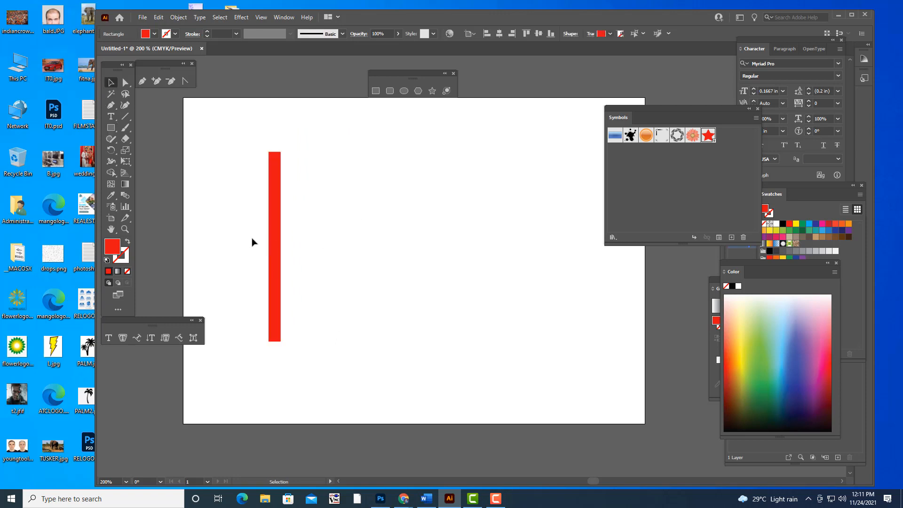
pyautogui.click(277, 226)
pyautogui.moveTo(276, 227); pyautogui.dragTo(306, 227)
pyautogui.hotkey('ctrl', 'z')
pyautogui.click(329, 220)
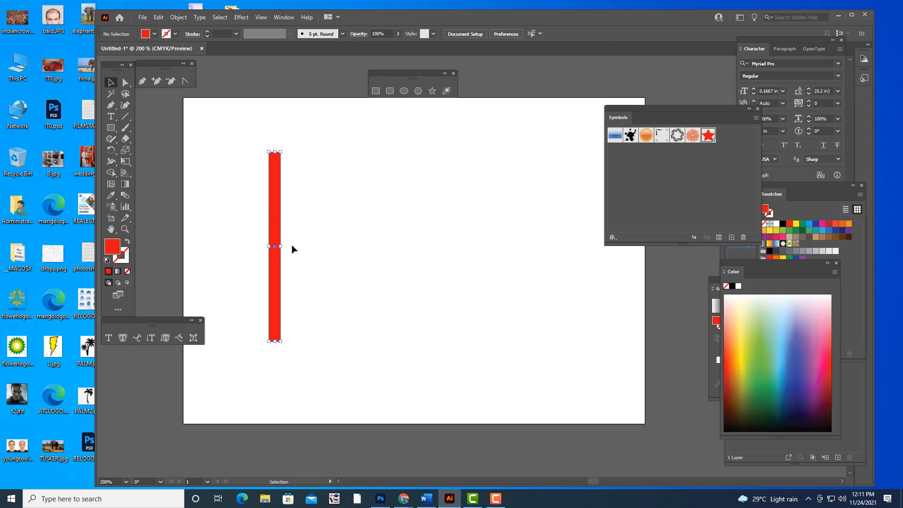
# - Make the red bar slightly narrower and place a copy beside it on its right with a small gap
pyautogui.click(282, 248)
pyautogui.moveTo(283, 247); pyautogui.dragTo(291, 230)
pyautogui.click(284, 231)
pyautogui.click(276, 227)
pyautogui.press('a')
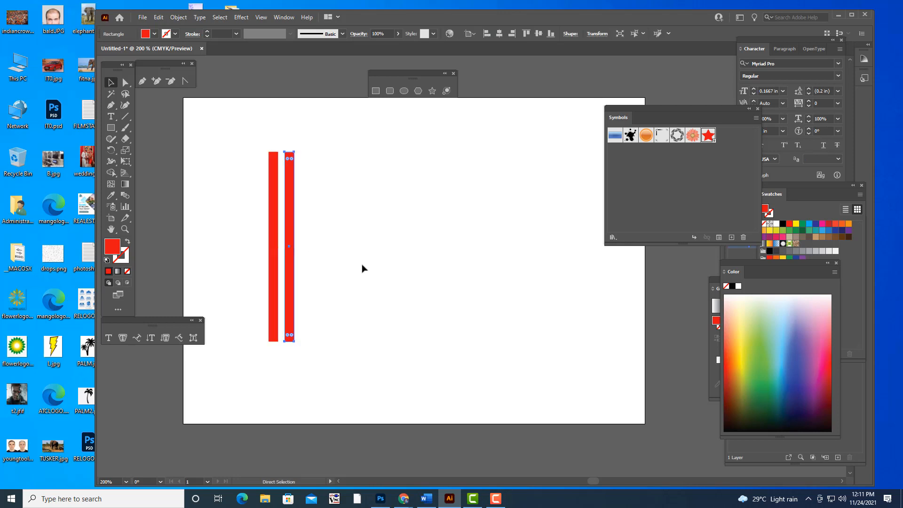
# - Repeat the copy to form a row of evenly spaced bars and delete the fifth, leaving four
pyautogui.hotkey('ctrl', 'd')
pyautogui.hotkey('ctrl', 'd')
pyautogui.hotkey('ctrl', 'd')
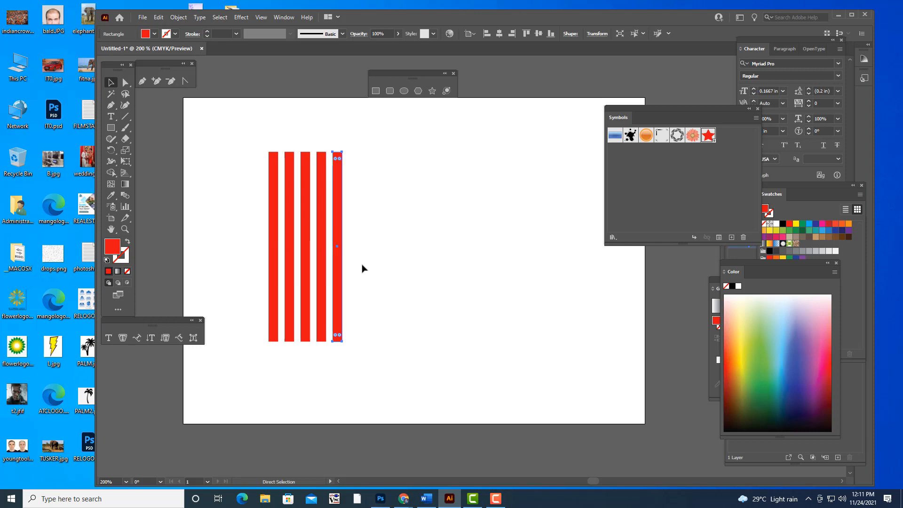
pyautogui.press('v')
pyautogui.press('Delete')
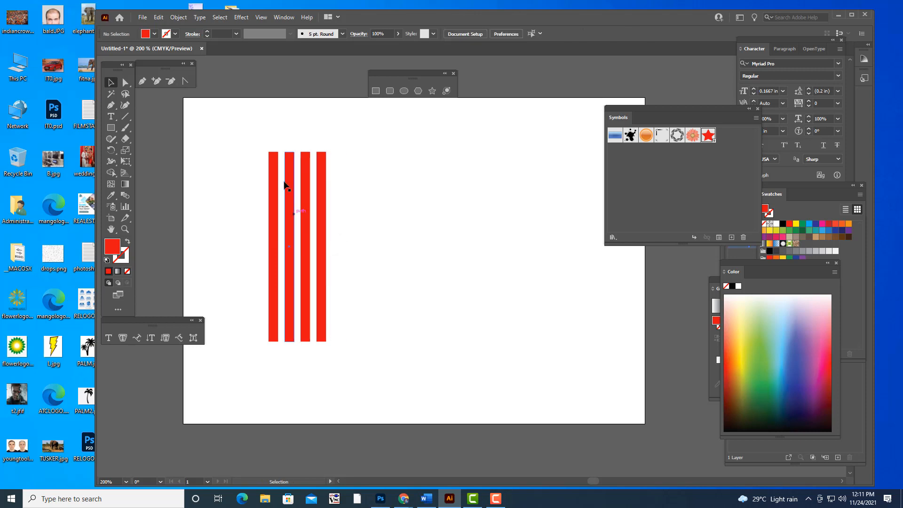
# - Save the four red bars together as a new dynamic movie clip symbol named rectangles
pyautogui.moveTo(260, 136); pyautogui.dragTo(352, 395)
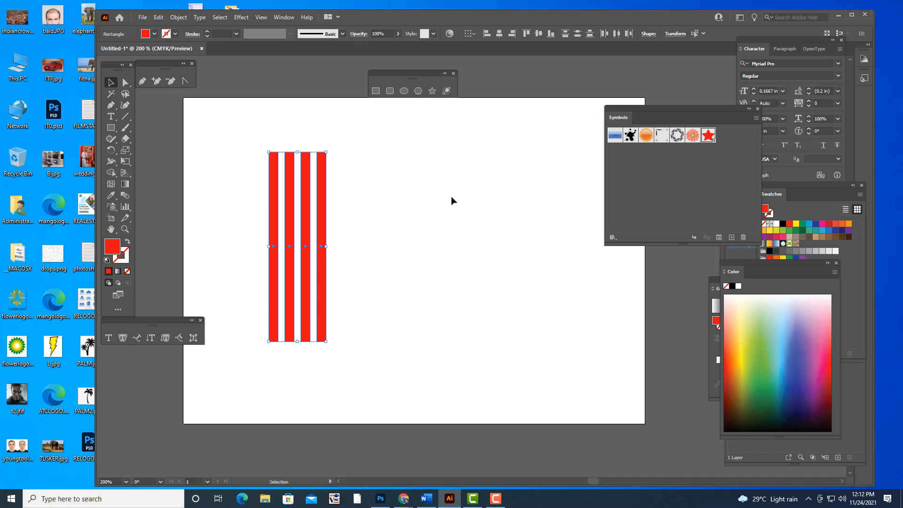
pyautogui.moveTo(320, 192); pyautogui.dragTo(647, 194)
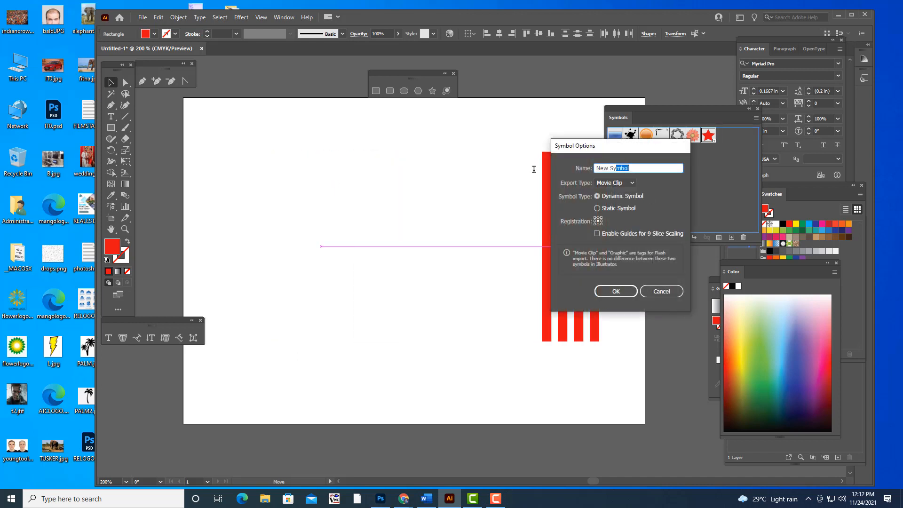
pyautogui.write('rectangles')
pyautogui.click(616, 289)
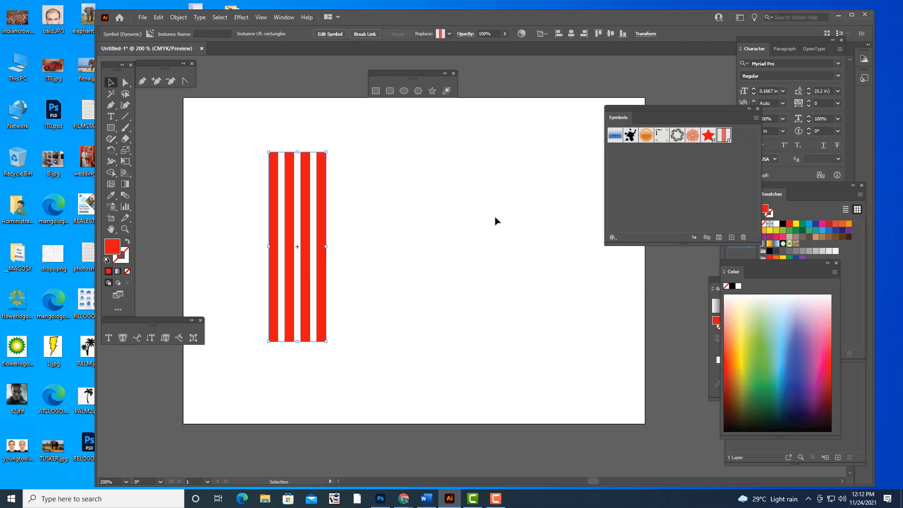
# - Delete the striped symbol instance from the artboard and shift the shape tools and Symbols panels further aside
pyautogui.moveTo(222, 121); pyautogui.dragTo(421, 397)
pyautogui.press('Delete')
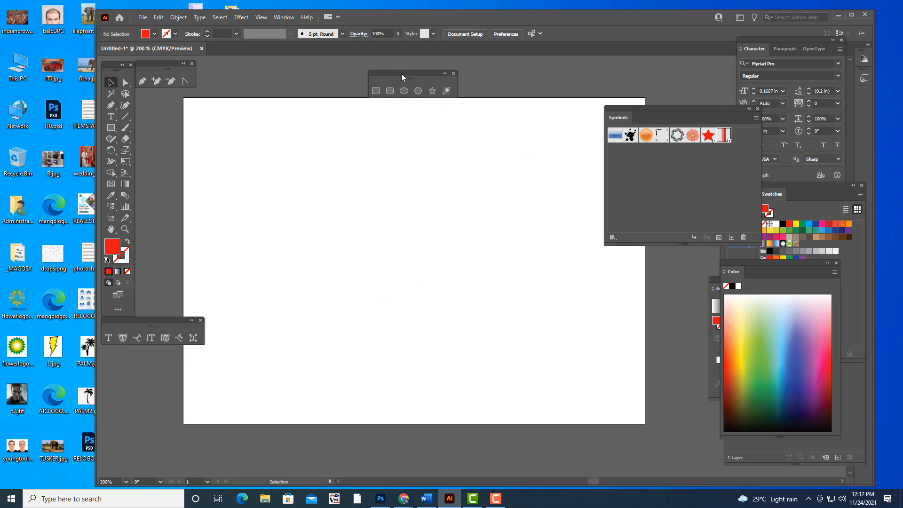
pyautogui.moveTo(401, 74); pyautogui.dragTo(456, 55)
pyautogui.moveTo(643, 108); pyautogui.dragTo(654, 105)
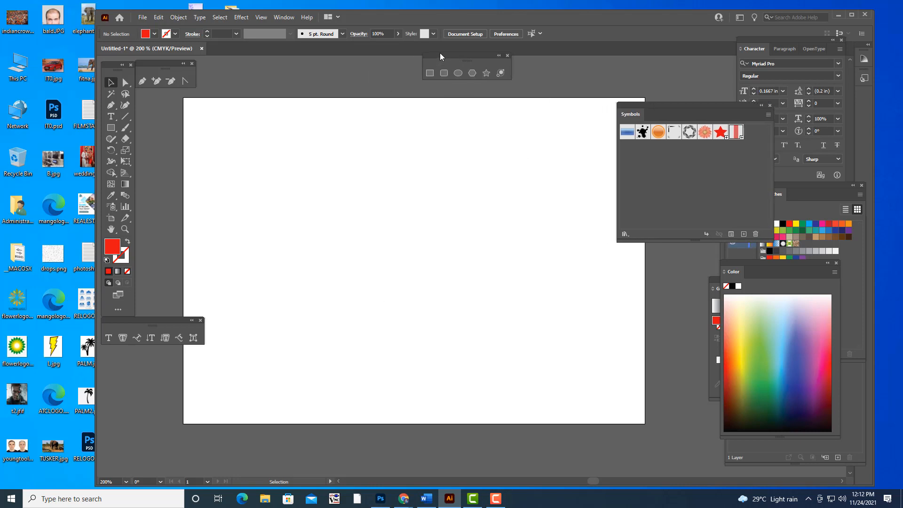
pyautogui.moveTo(439, 52); pyautogui.dragTo(460, 69)
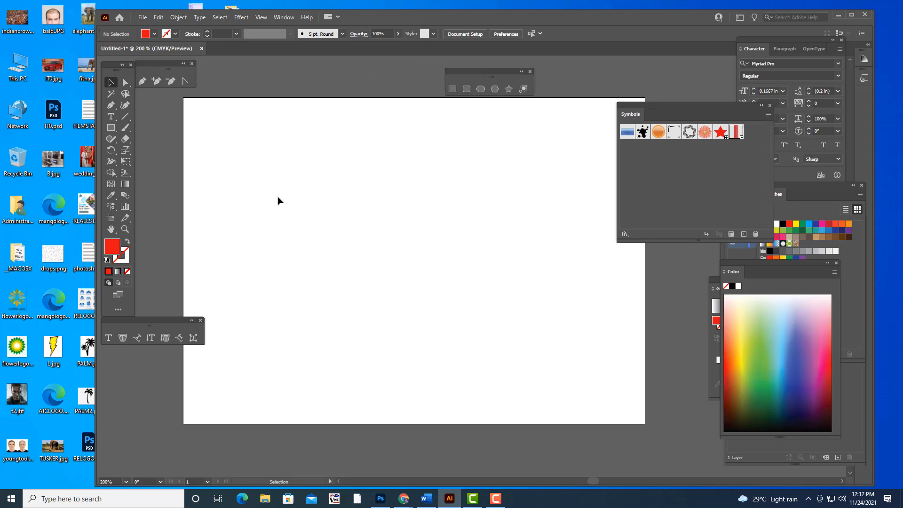
# - Draw a tall red rectangle, wider than the earlier bars, near the middle of the artboard
pyautogui.click(111, 127)
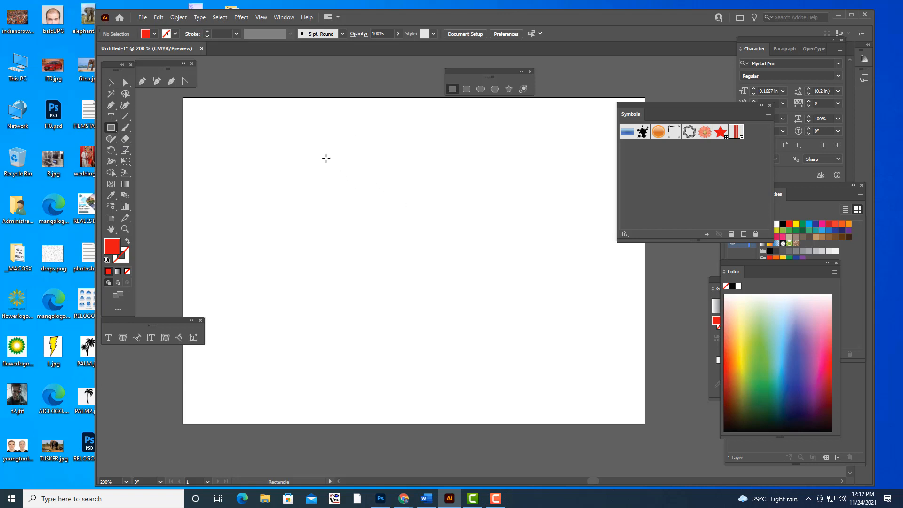
pyautogui.moveTo(326, 157); pyautogui.dragTo(397, 356)
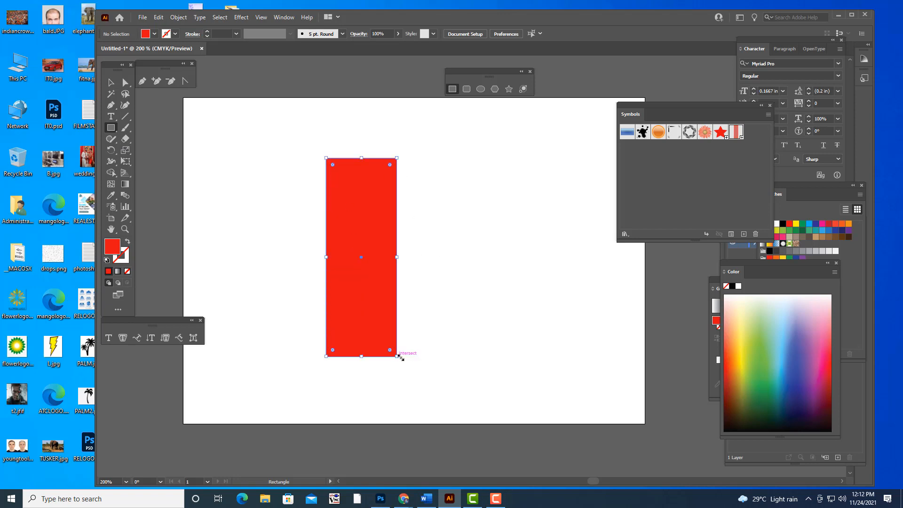
pyautogui.click(111, 83)
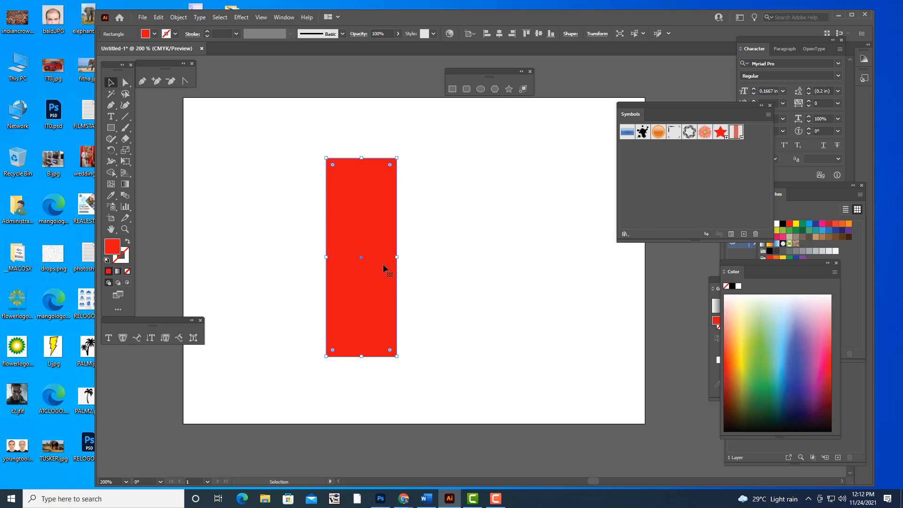
# - Change the rectangle's fill to dark green and move it toward the left side of the artboard
pyautogui.doubleClick(115, 250)
pyautogui.click(656, 226)
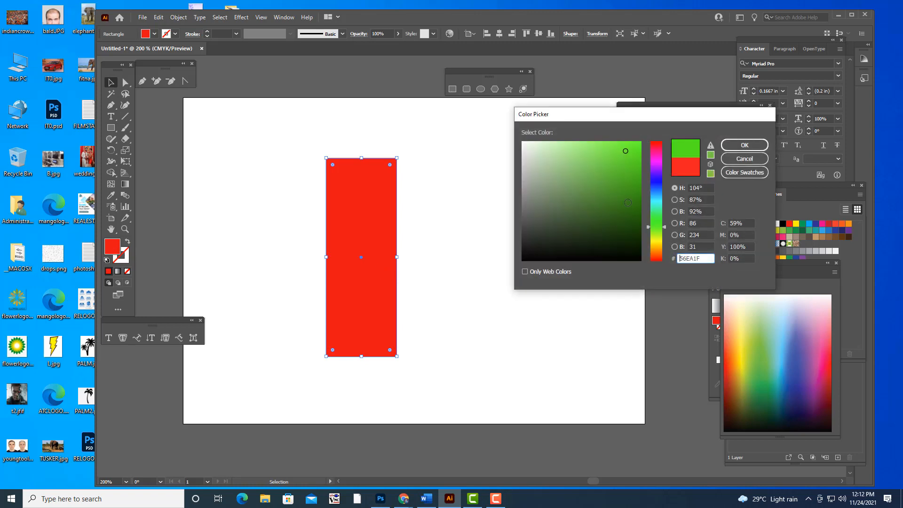
pyautogui.click(638, 205)
pyautogui.click(741, 145)
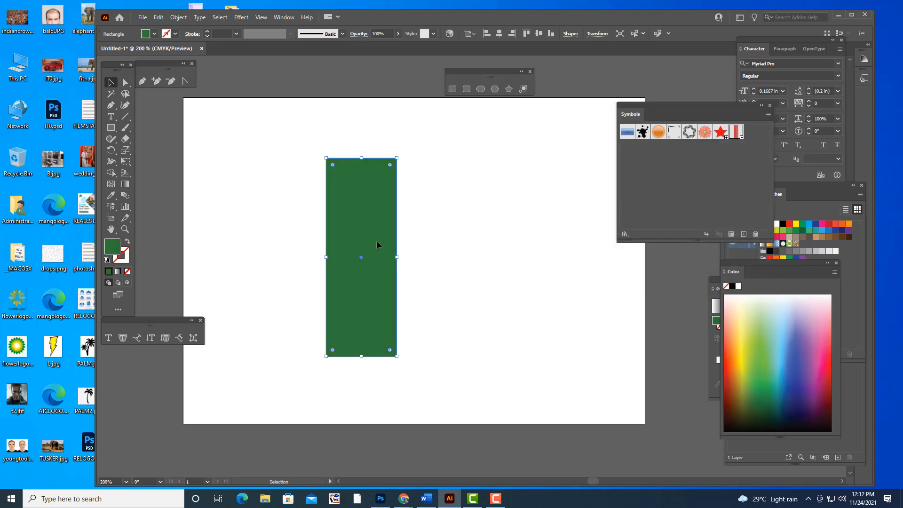
pyautogui.moveTo(375, 239); pyautogui.dragTo(315, 210)
pyautogui.click(435, 248)
pyautogui.scroll(1, 436, 248)
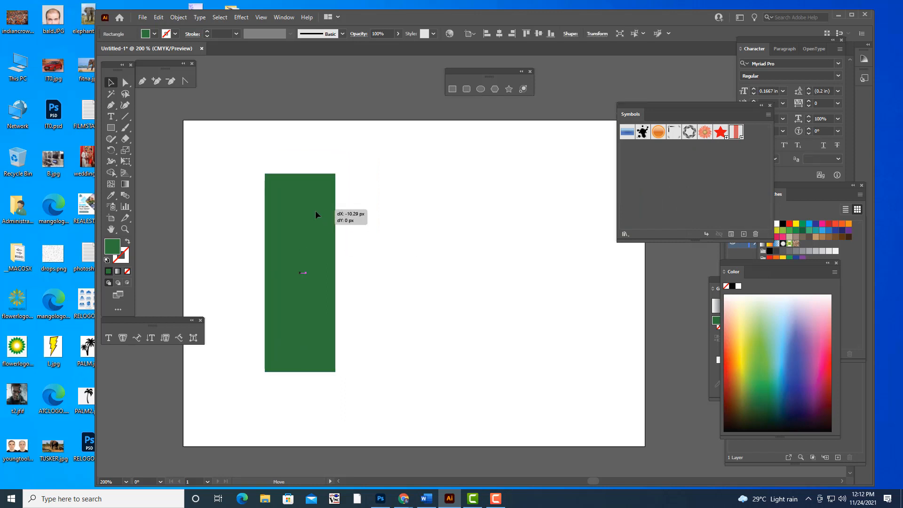
pyautogui.click(240, 18)
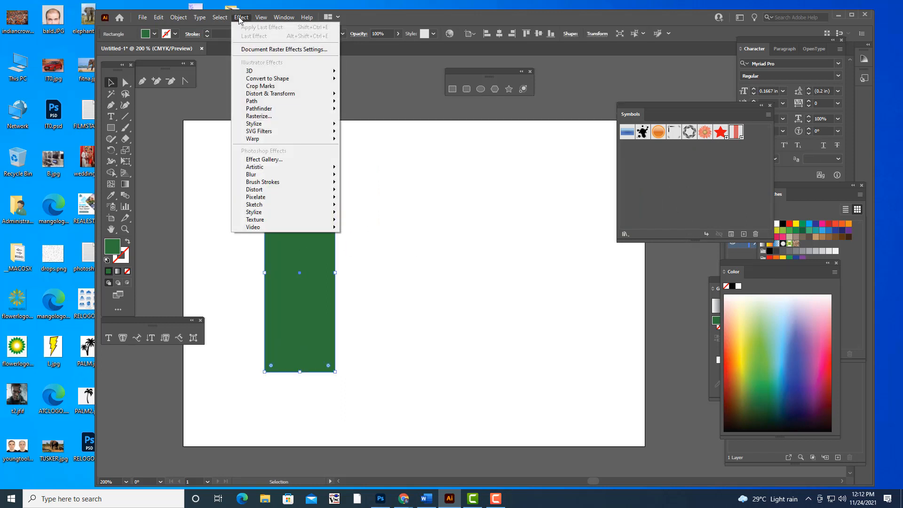
pyautogui.moveTo(257, 72)
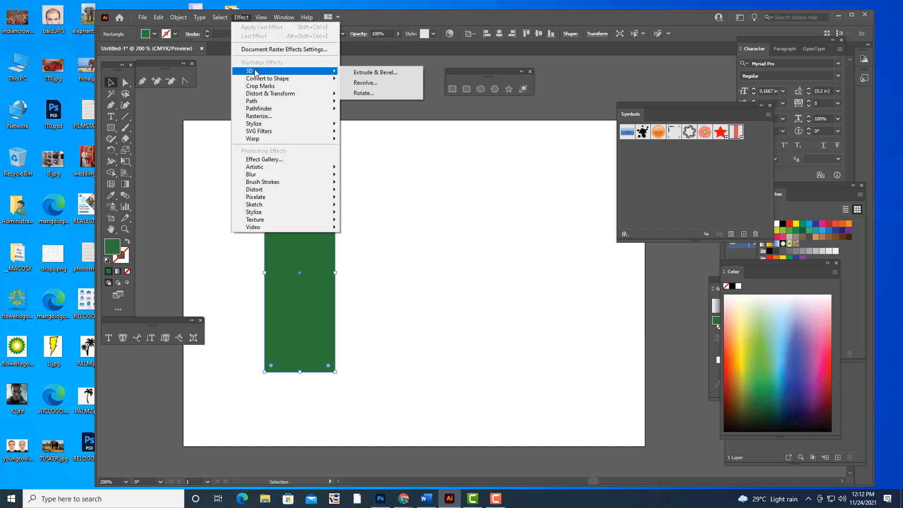
pyautogui.click(396, 87)
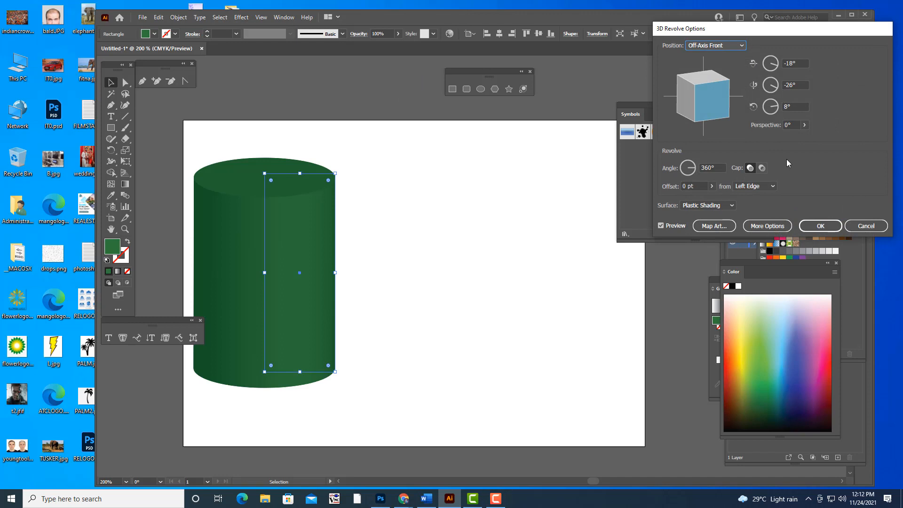
pyautogui.press('Tab')
pyautogui.write('0')
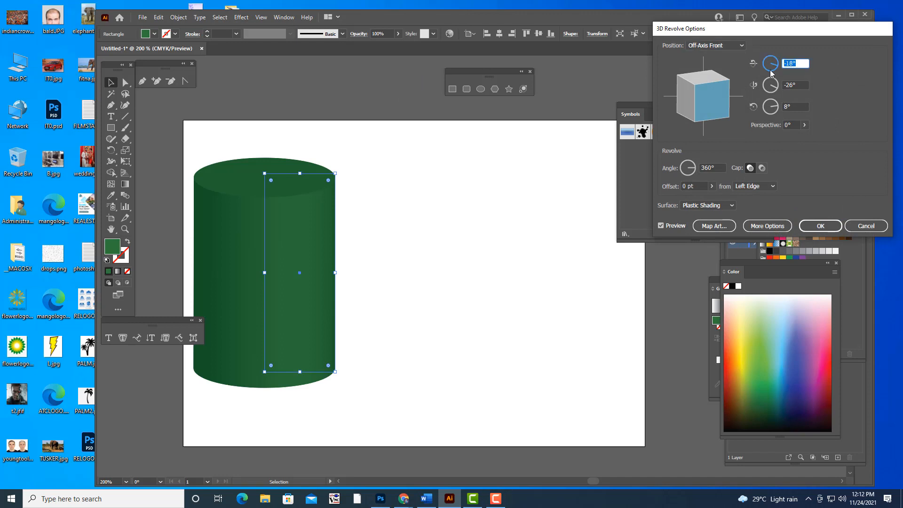
pyautogui.press('Tab')
pyautogui.write('0')
pyautogui.moveTo(789, 105); pyautogui.dragTo(777, 108)
pyautogui.write('0')
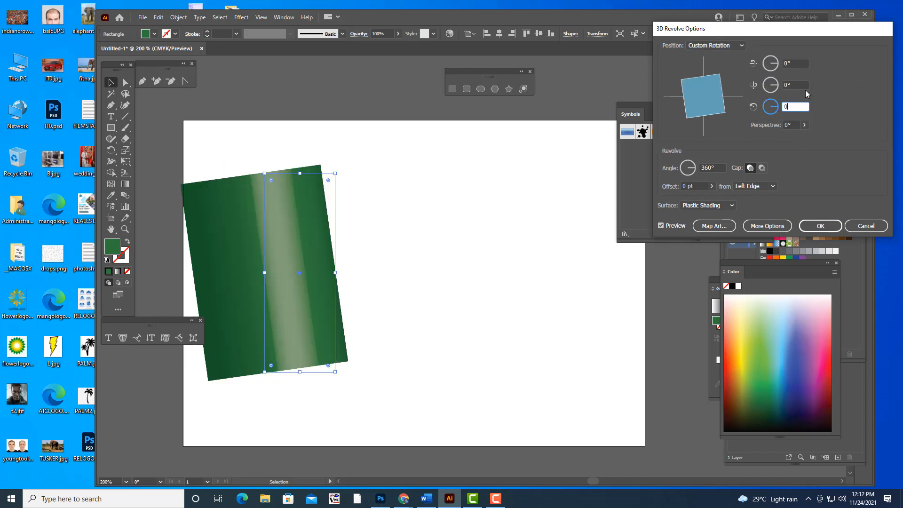
pyautogui.click(798, 85)
pyautogui.click(795, 107)
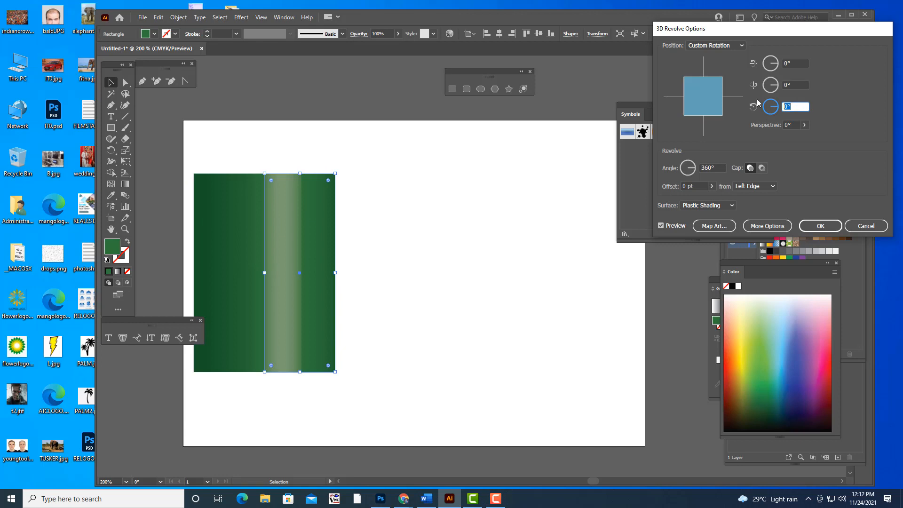
pyautogui.write('8')
pyautogui.press('BackSpace')
pyautogui.write('90')
pyautogui.click(801, 84)
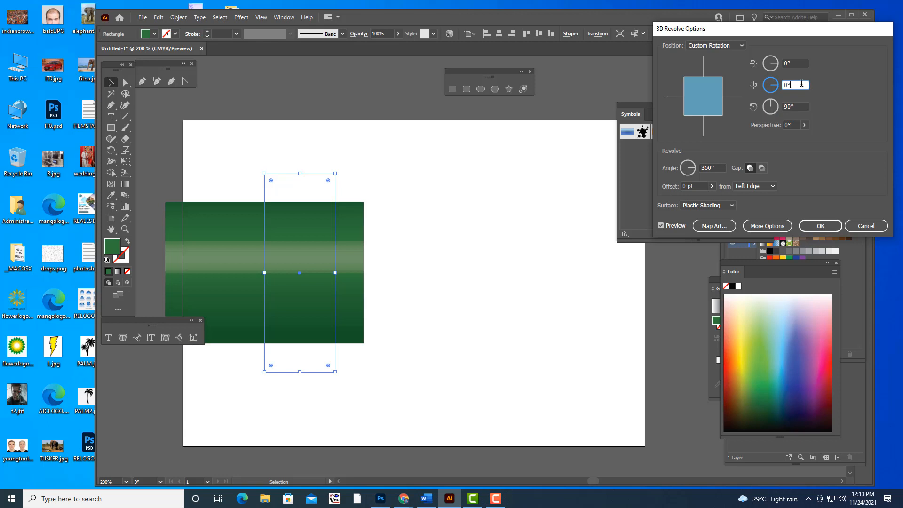
pyautogui.click(866, 225)
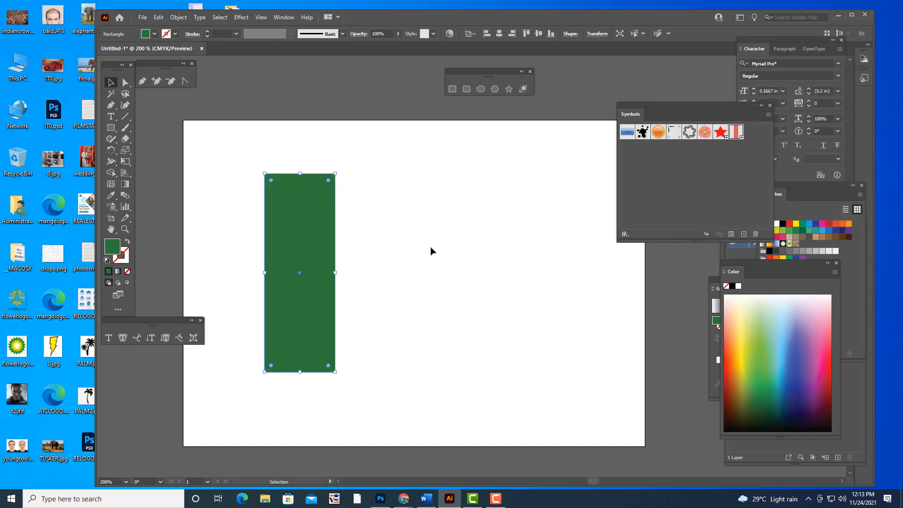
# - Narrow the green rectangle to about two thirds of its width from its right edge and keep it selected
pyautogui.moveTo(335, 272); pyautogui.dragTo(309, 273)
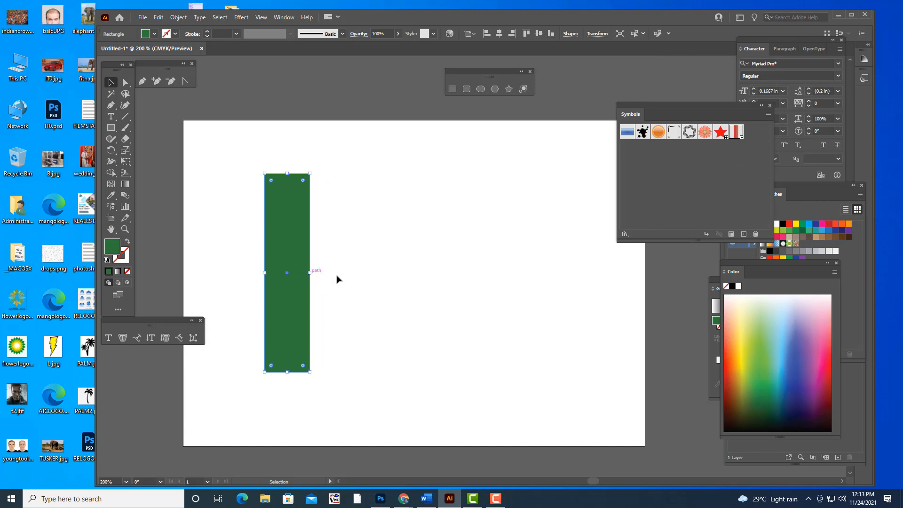
pyautogui.click(363, 274)
pyautogui.click(282, 217)
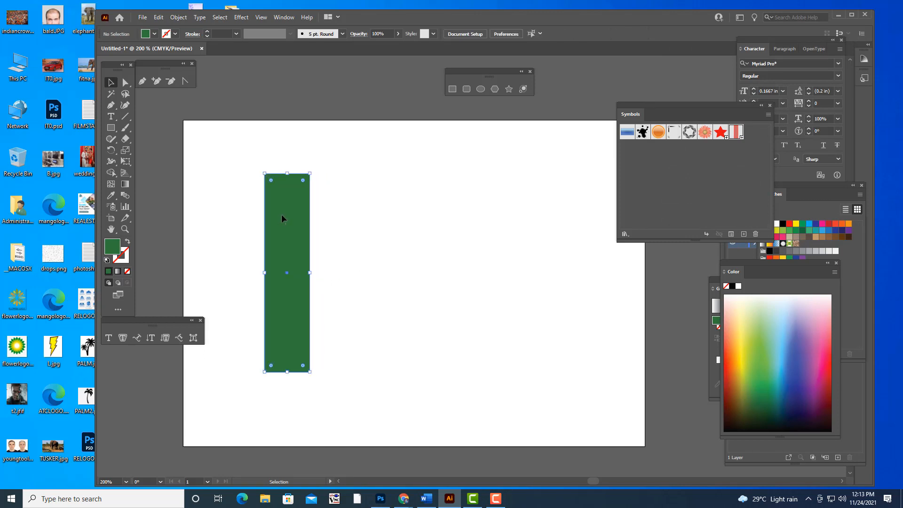
# - Start a 3D Revolve effect on the green rectangle with the X and Y rotations set to 0°
pyautogui.click(240, 18)
pyautogui.moveTo(276, 71)
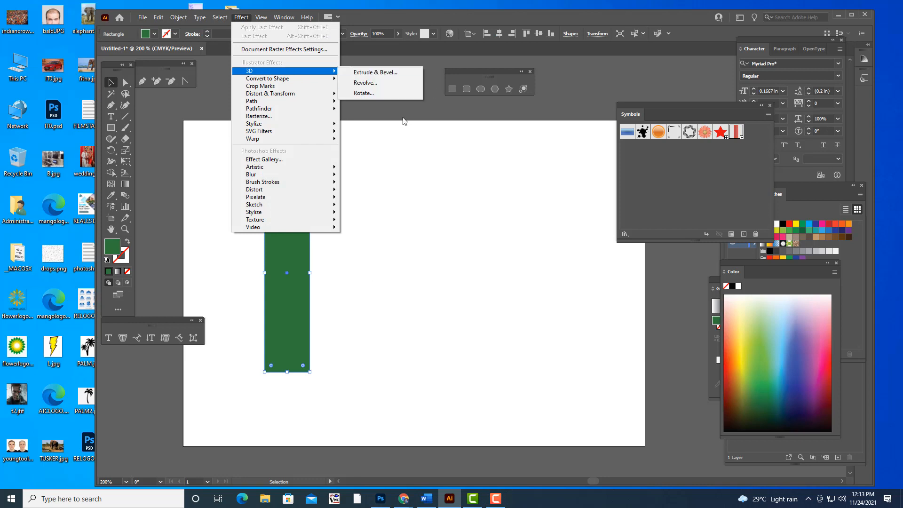
pyautogui.click(377, 84)
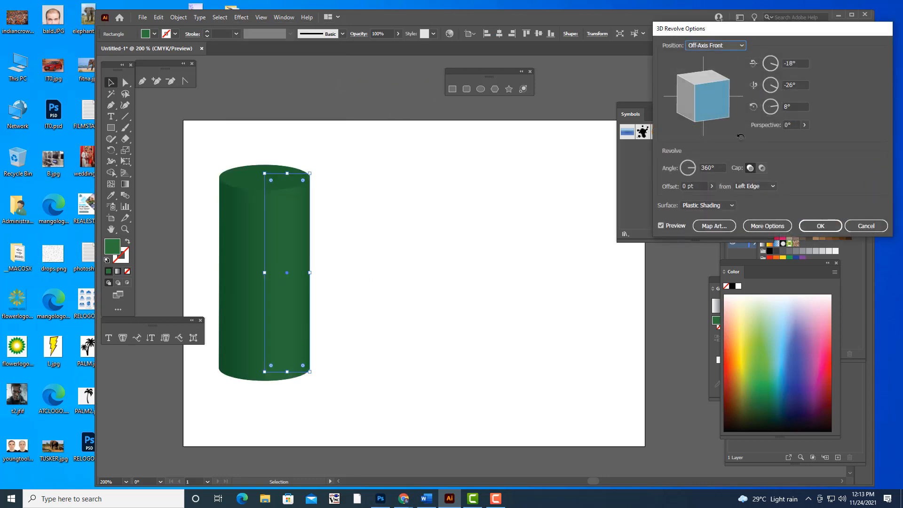
pyautogui.click(798, 62)
pyautogui.write('0')
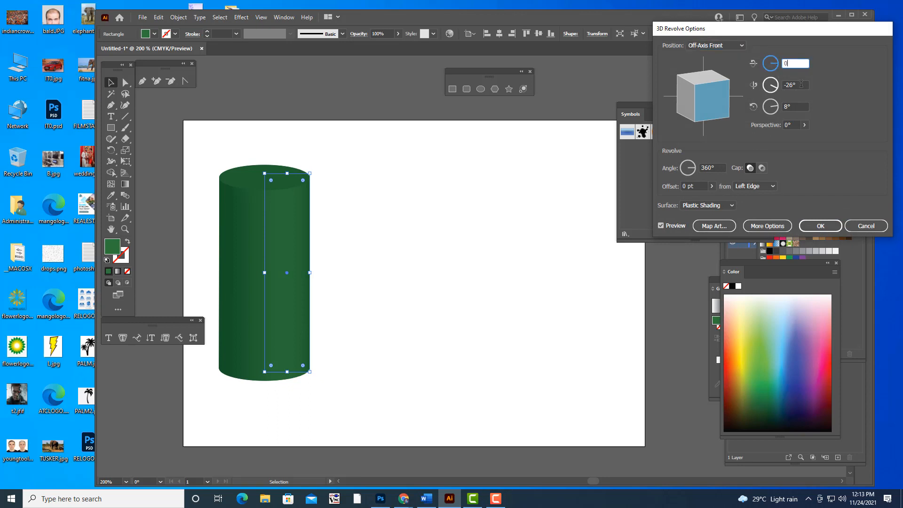
pyautogui.doubleClick(798, 84)
pyautogui.write('0')
pyautogui.click(798, 65)
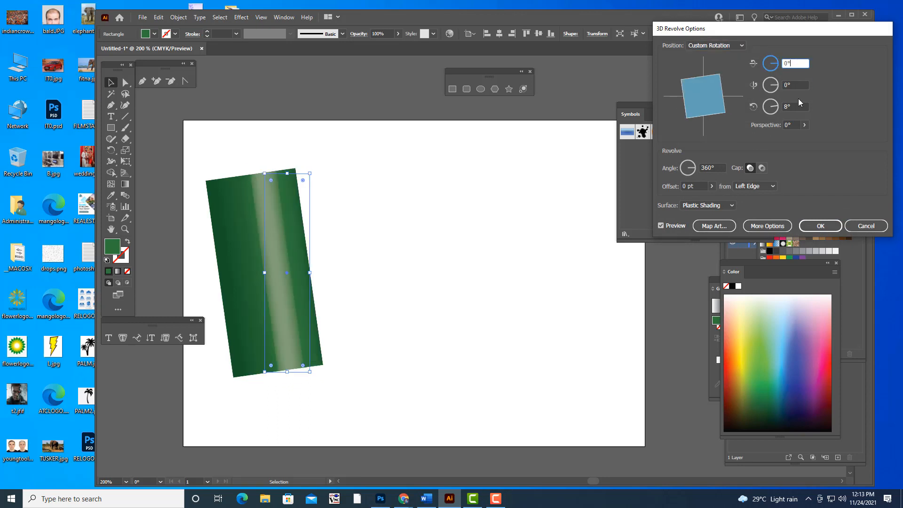
# - Set the revolve's Z rotation to 90° and move the 3D Revolve options closer to the previewed cylinder
pyautogui.click(797, 107)
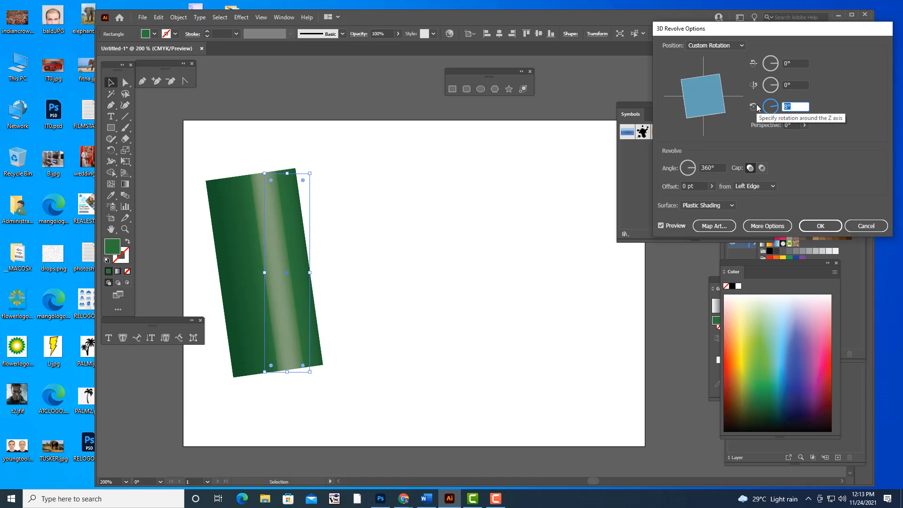
pyautogui.write('90')
pyautogui.click(795, 84)
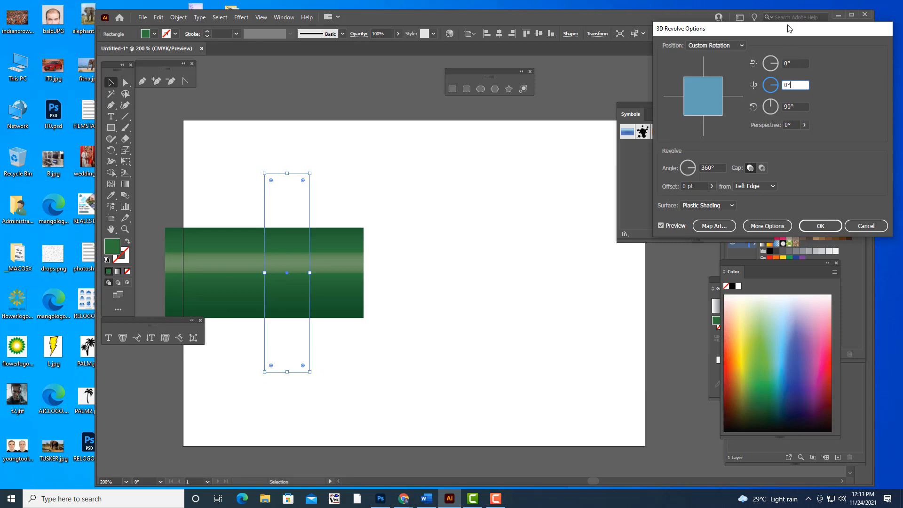
pyautogui.moveTo(788, 29); pyautogui.dragTo(524, 91)
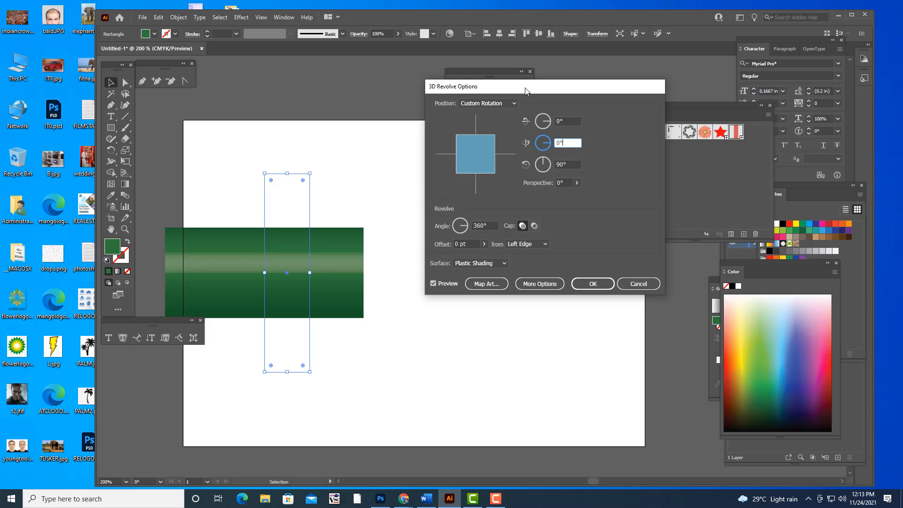
# - Cancel the 3D Revolve effect and move the green rectangle to near the centre of the artboard
pyautogui.moveTo(525, 90); pyautogui.dragTo(599, 66)
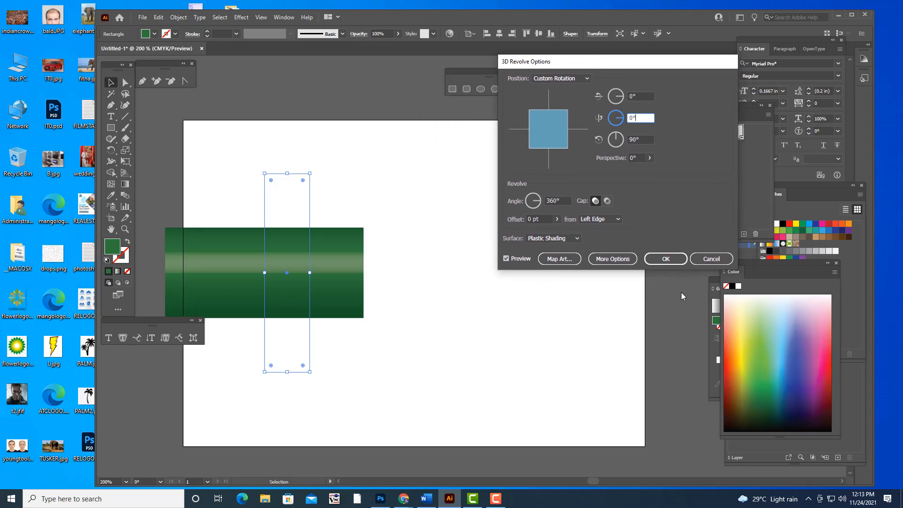
pyautogui.click(720, 259)
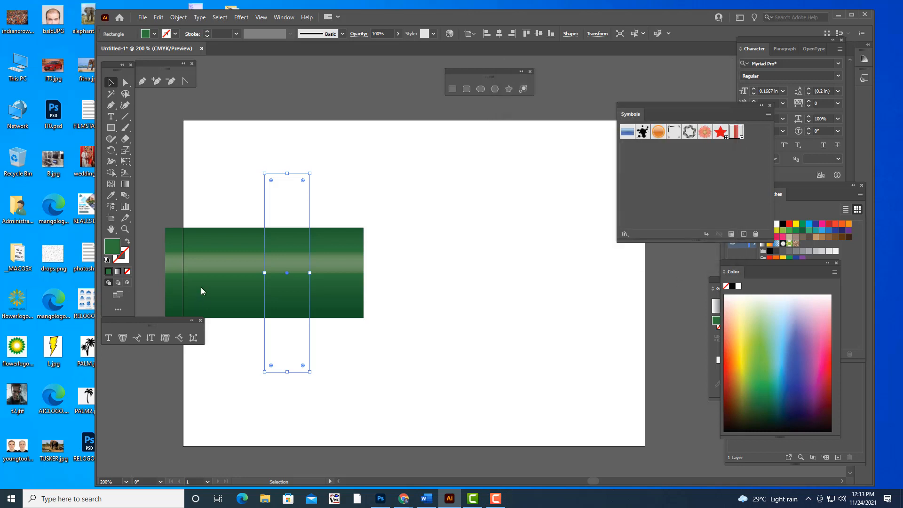
pyautogui.moveTo(294, 238); pyautogui.dragTo(424, 230)
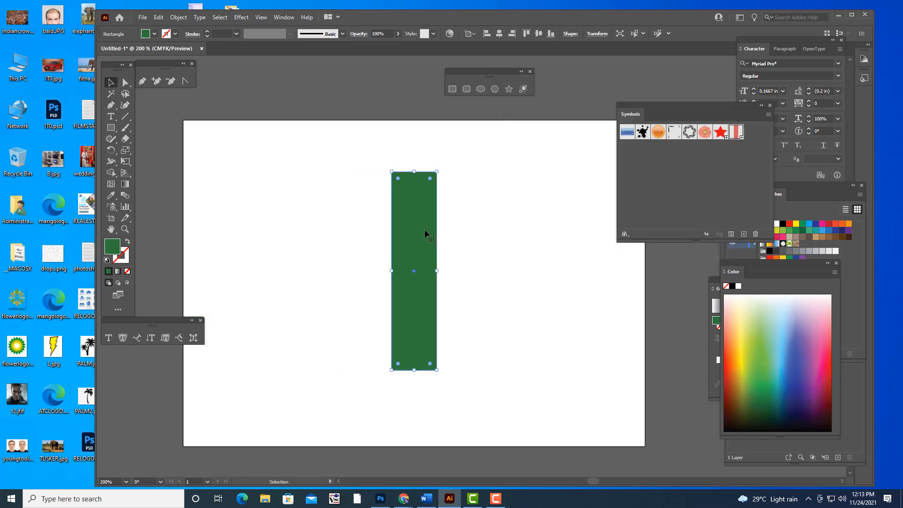
pyautogui.click(241, 17)
pyautogui.moveTo(278, 71)
pyautogui.click(382, 86)
pyautogui.moveTo(644, 117); pyautogui.dragTo(626, 120)
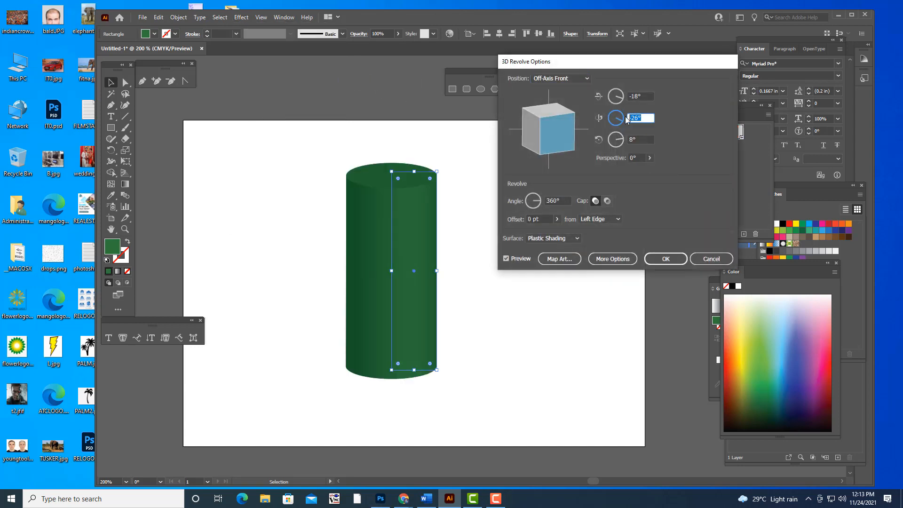
pyautogui.write('0')
pyautogui.hotkey('shift', 'Tab')
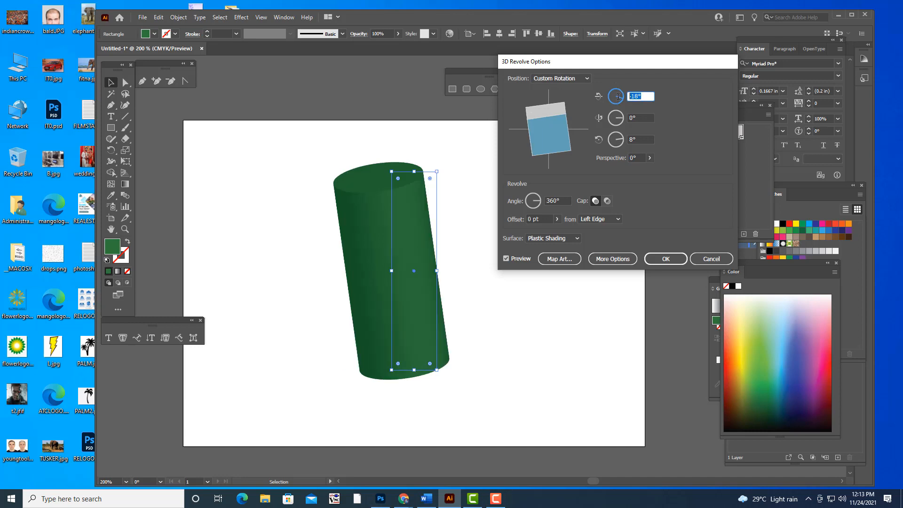
pyautogui.write('0')
pyautogui.press('Tab')
pyautogui.press('Tab')
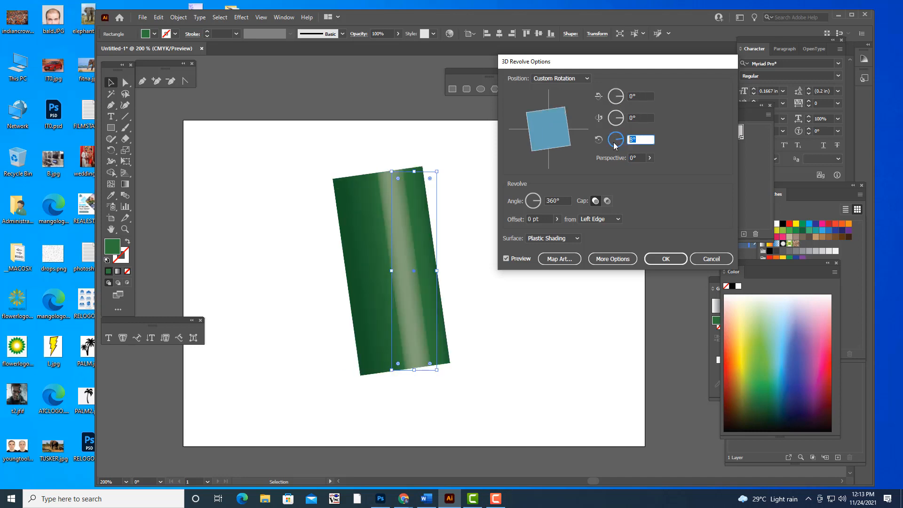
pyautogui.write('0')
pyautogui.press('Return')
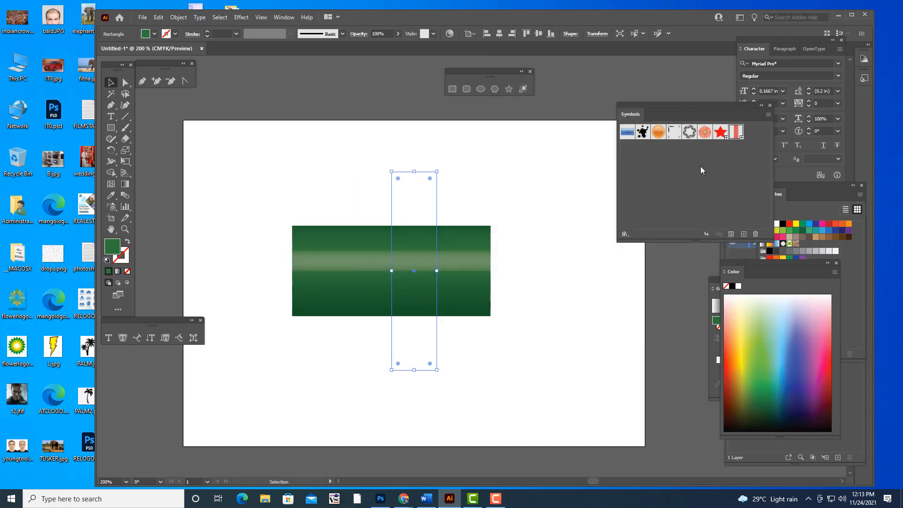
pyautogui.hotkey('ctrl', 'z')
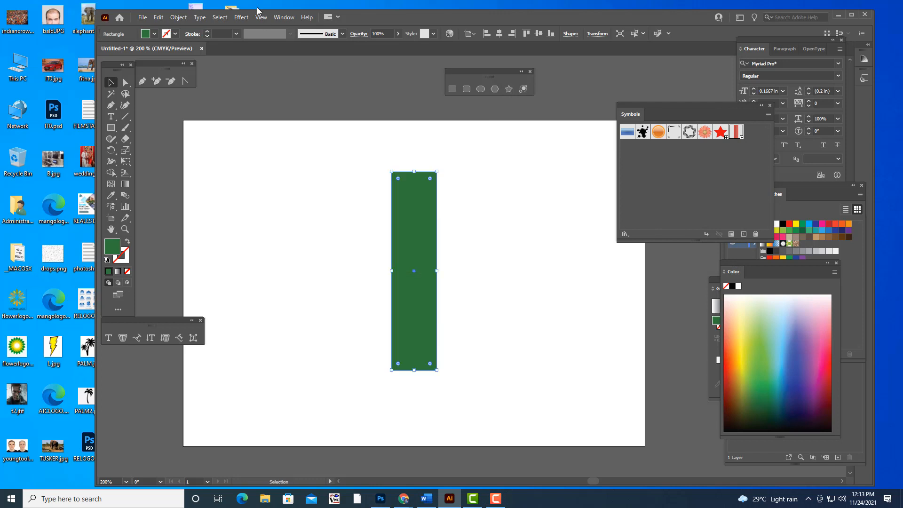
# - Start a 3D Revolve effect on the green rectangle with X and Y rotations of 0° and a Z rotation of 90°
pyautogui.click(241, 18)
pyautogui.moveTo(282, 71)
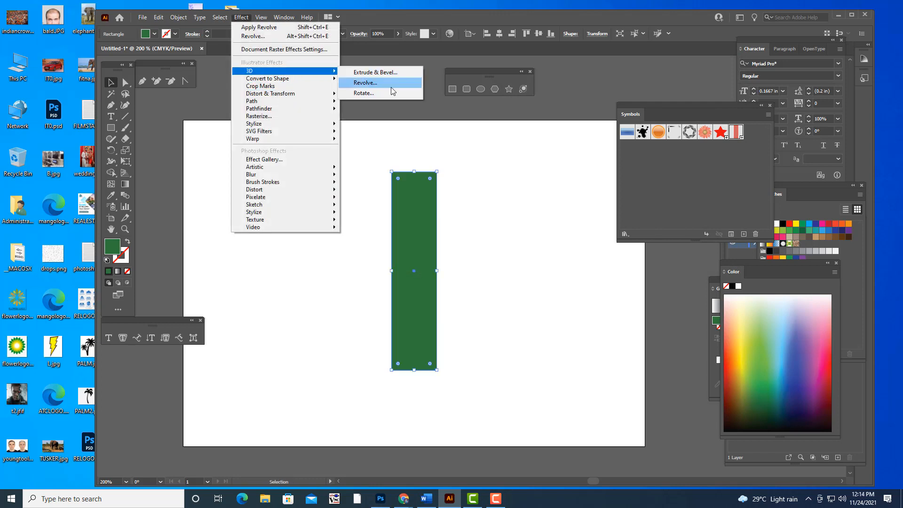
pyautogui.click(392, 86)
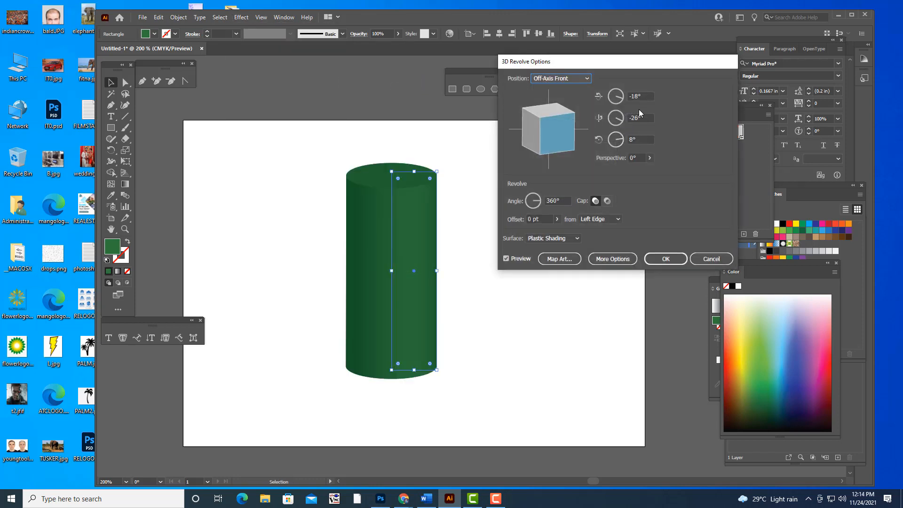
pyautogui.doubleClick(643, 96)
pyautogui.write('0')
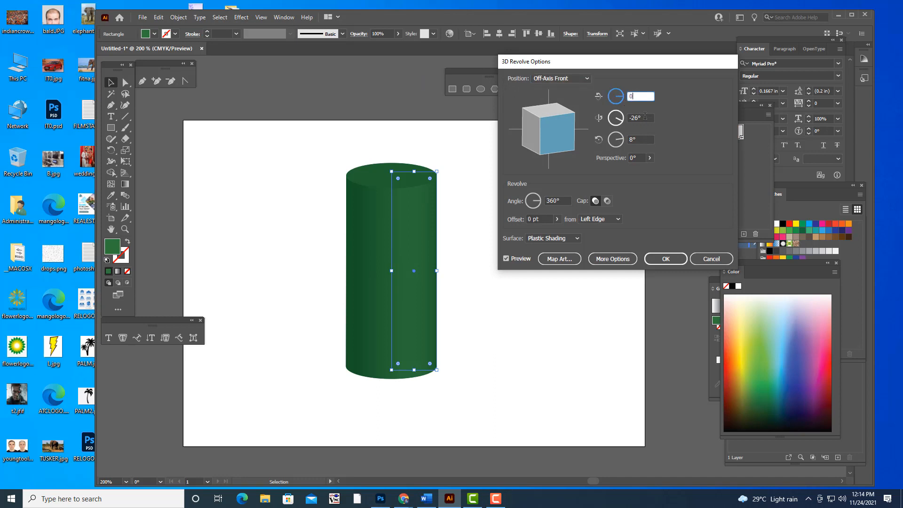
pyautogui.press('Tab')
pyautogui.write('0')
pyautogui.press('Tab')
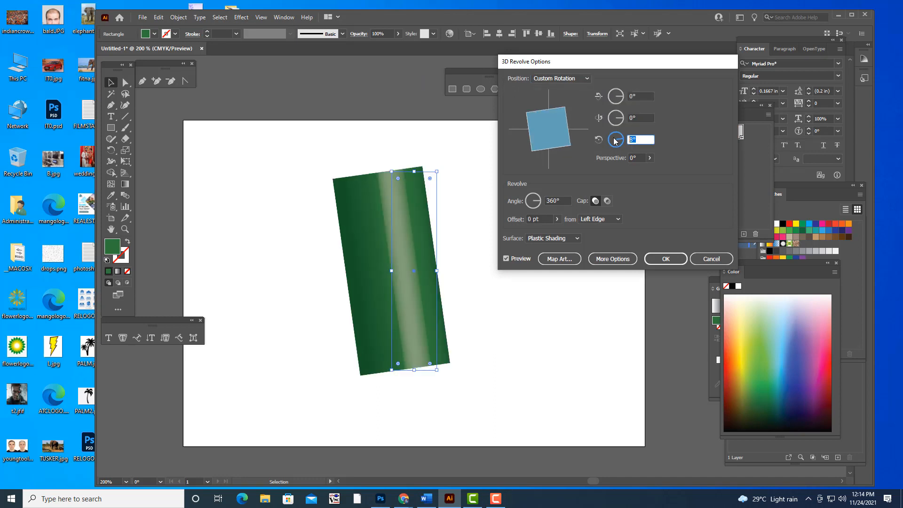
pyautogui.write('90')
pyautogui.hotkey('shift', 'Tab')
pyautogui.moveTo(616, 57); pyautogui.dragTo(695, 52)
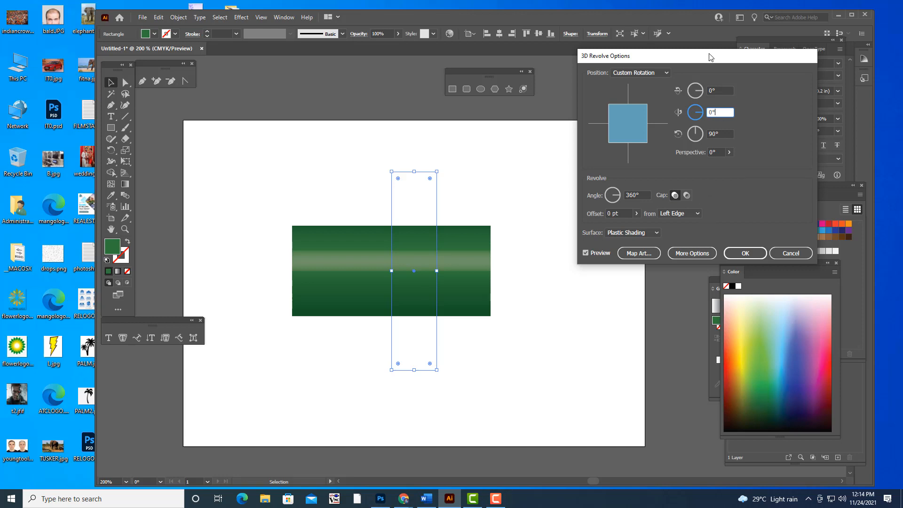
pyautogui.moveTo(709, 55); pyautogui.dragTo(677, 42)
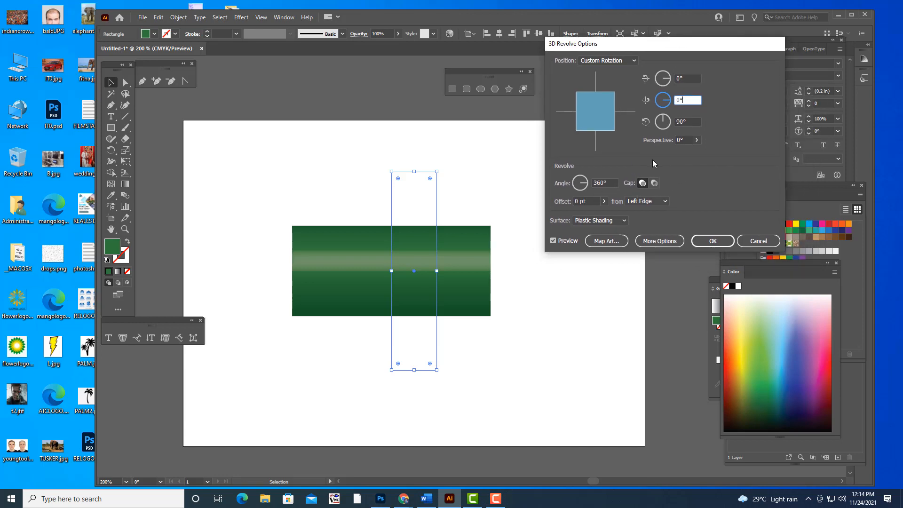
# - Map the rectangles symbol onto surface 3 of 3 of the revolved cylinder
pyautogui.click(607, 241)
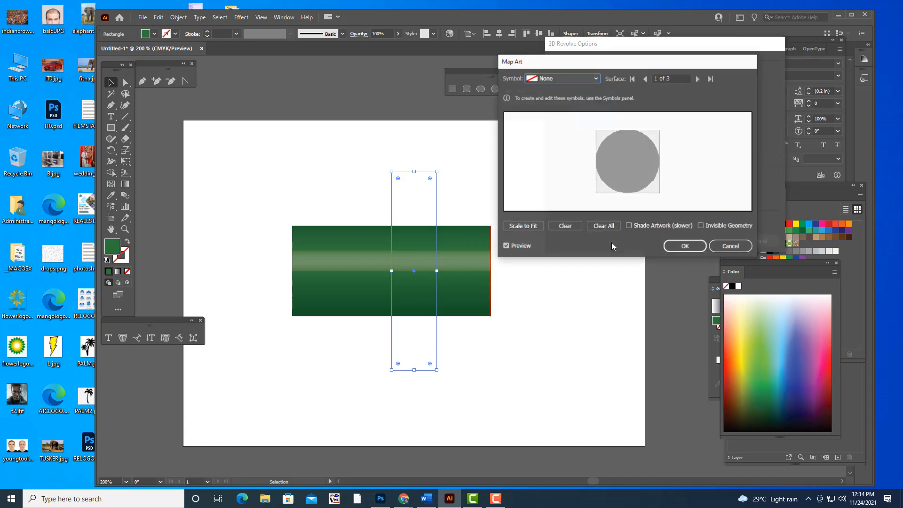
pyautogui.click(698, 79)
pyautogui.click(698, 79)
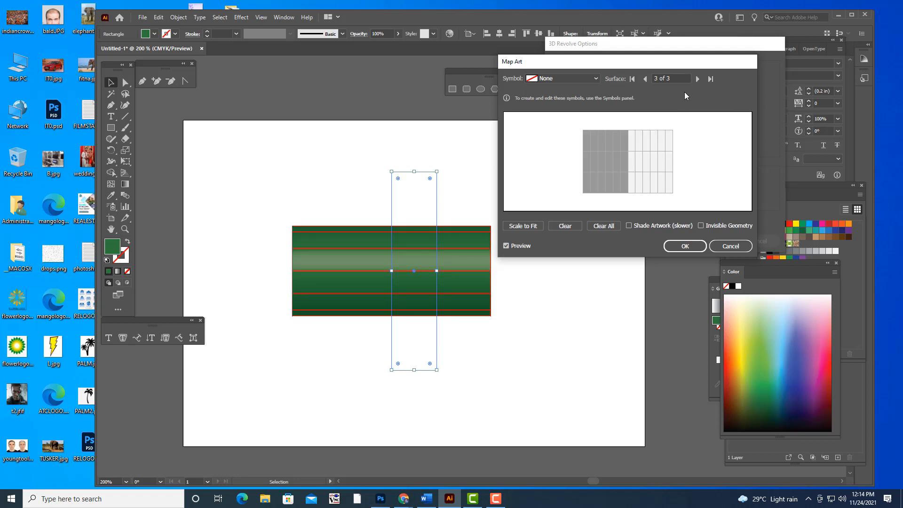
pyautogui.click(698, 79)
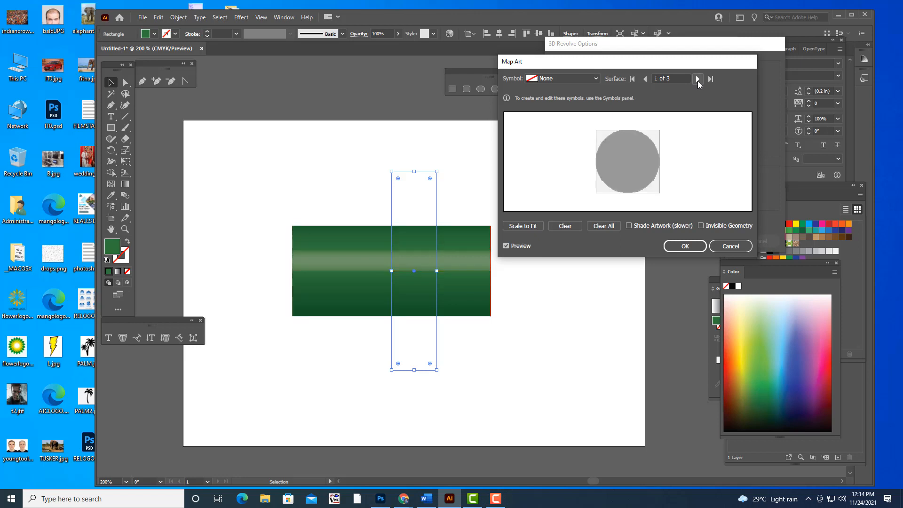
pyautogui.click(645, 79)
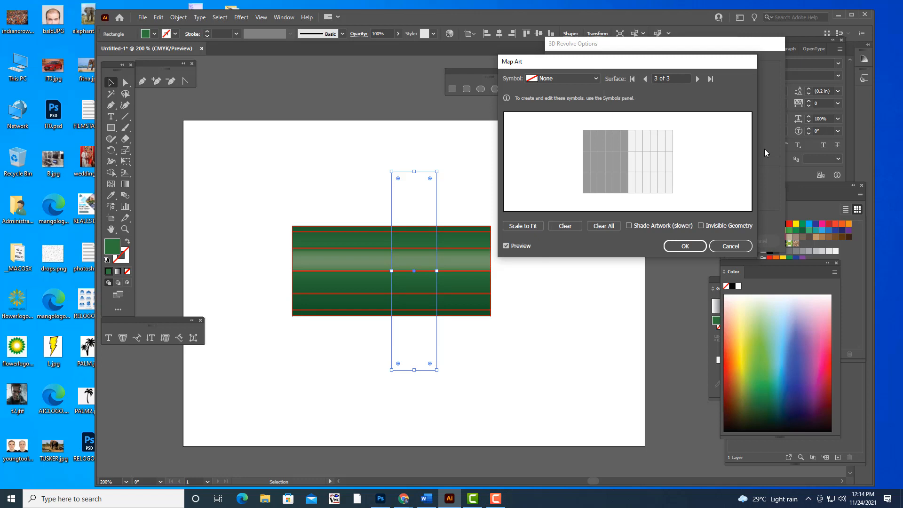
pyautogui.moveTo(588, 61); pyautogui.dragTo(606, 81)
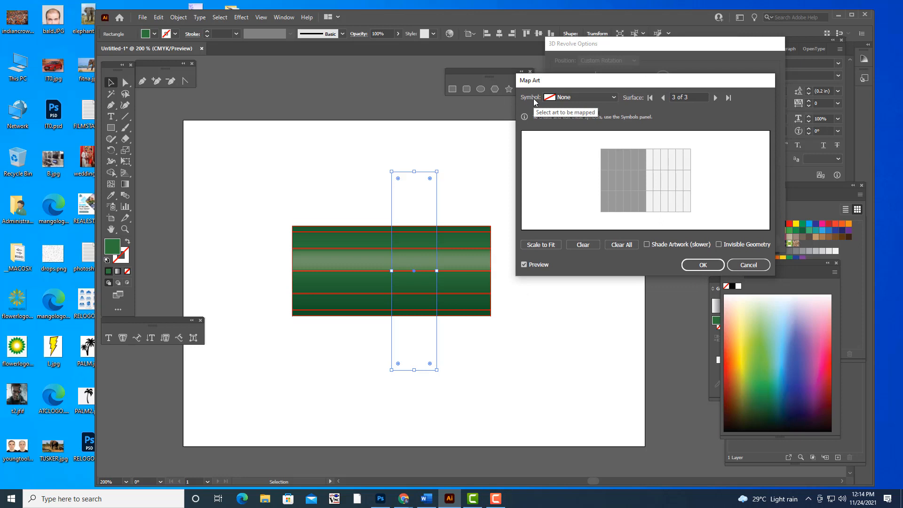
pyautogui.click(588, 97)
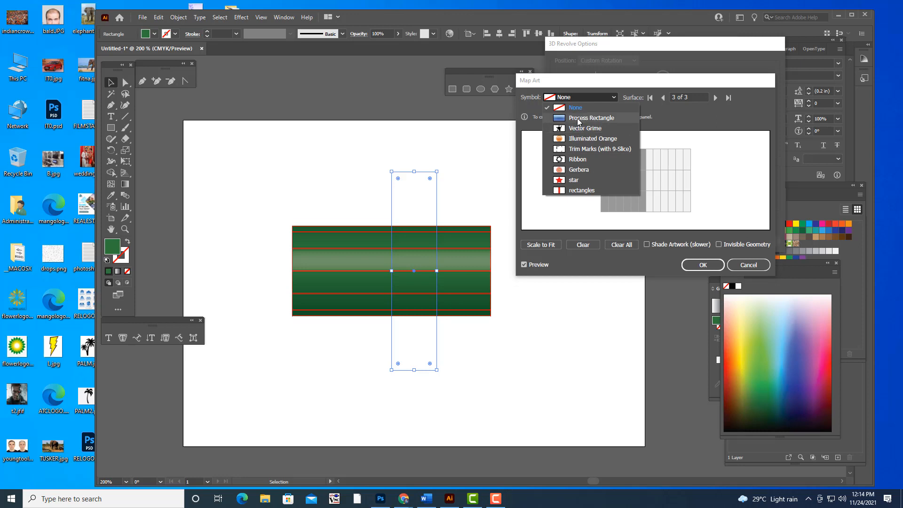
pyautogui.click(578, 191)
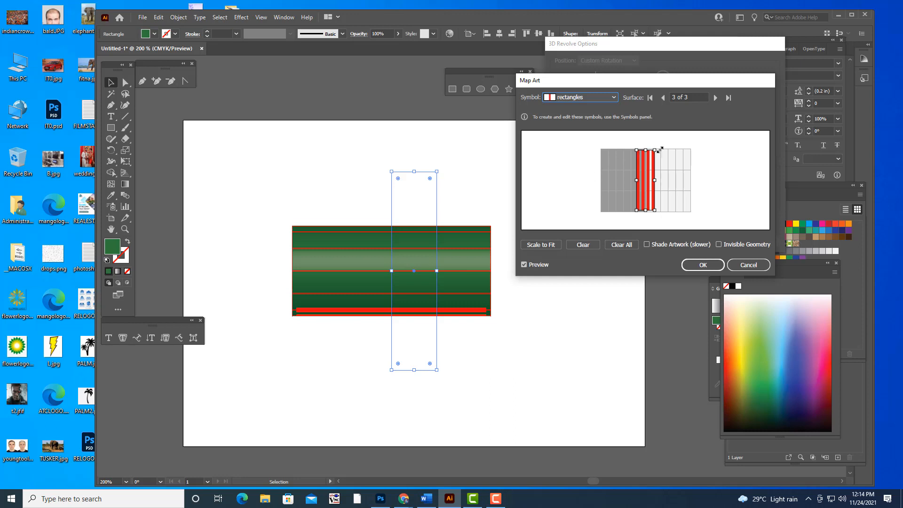
# - Rotate the mapped stripes to a rising diagonal within the surface and turn on Invisible Geometry
pyautogui.moveTo(657, 148); pyautogui.dragTo(643, 176)
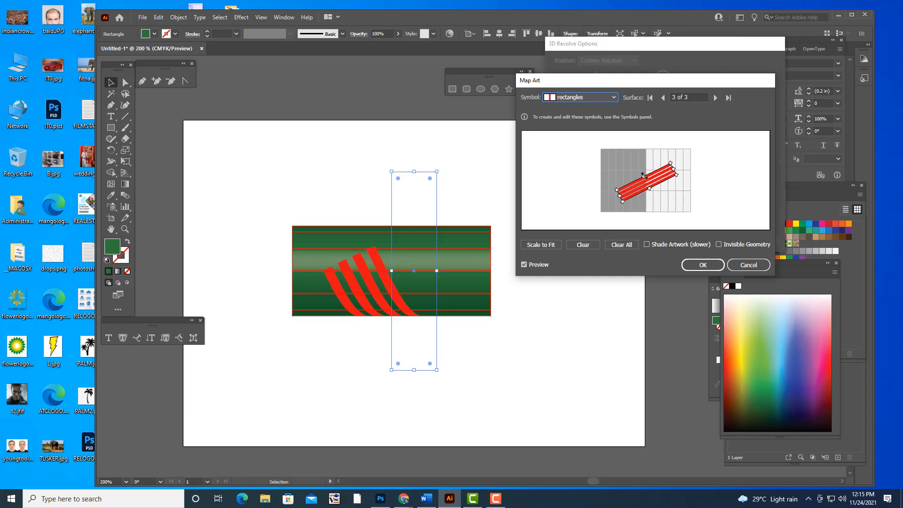
pyautogui.click(718, 245)
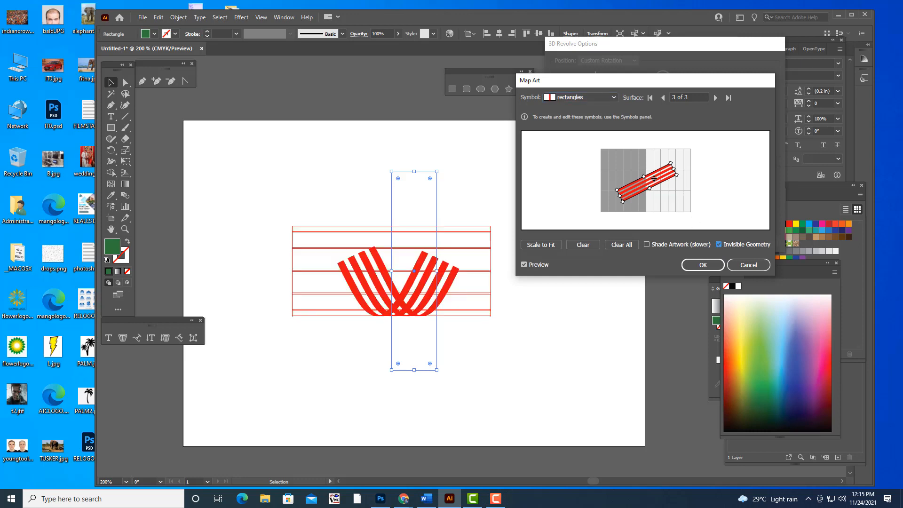
# - Stretch the diagonal stripes to the opposite corners of the mapped surface and fine-tune their position and angle
pyautogui.moveTo(654, 178); pyautogui.dragTo(687, 154)
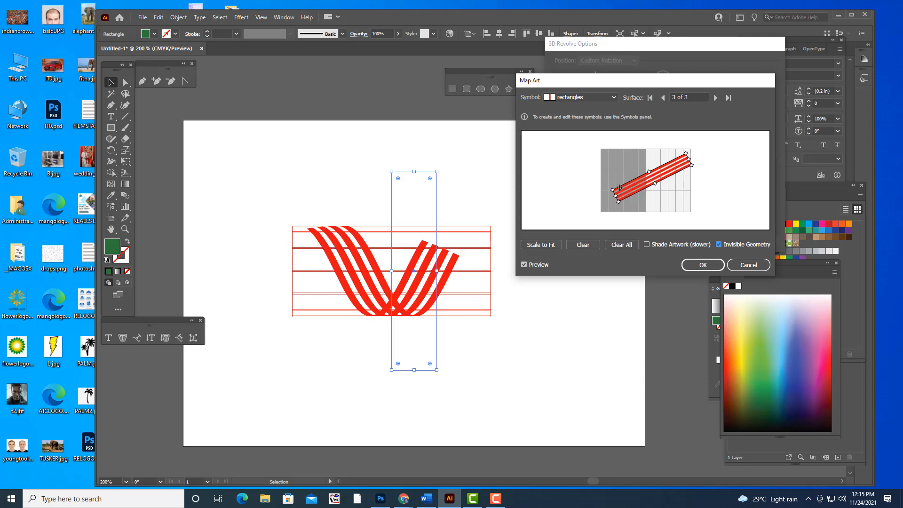
pyautogui.moveTo(615, 197); pyautogui.dragTo(601, 206)
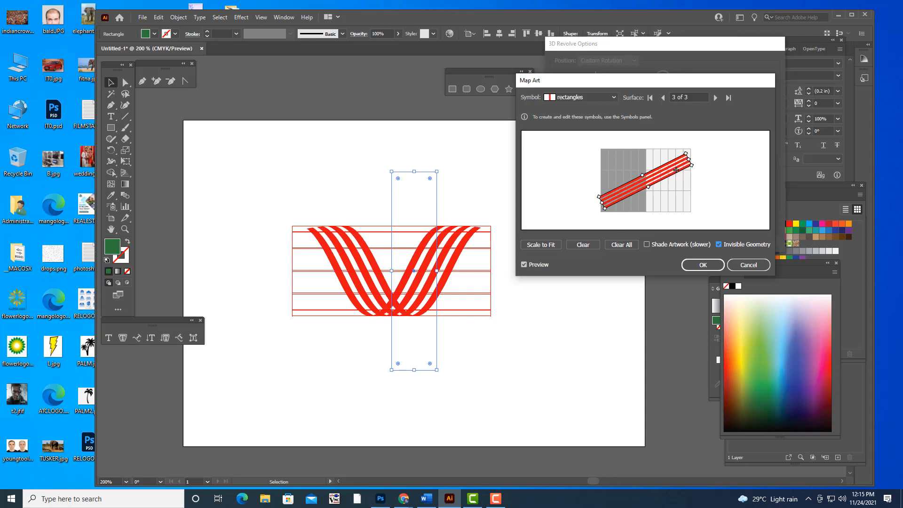
pyautogui.moveTo(641, 175); pyautogui.dragTo(637, 172)
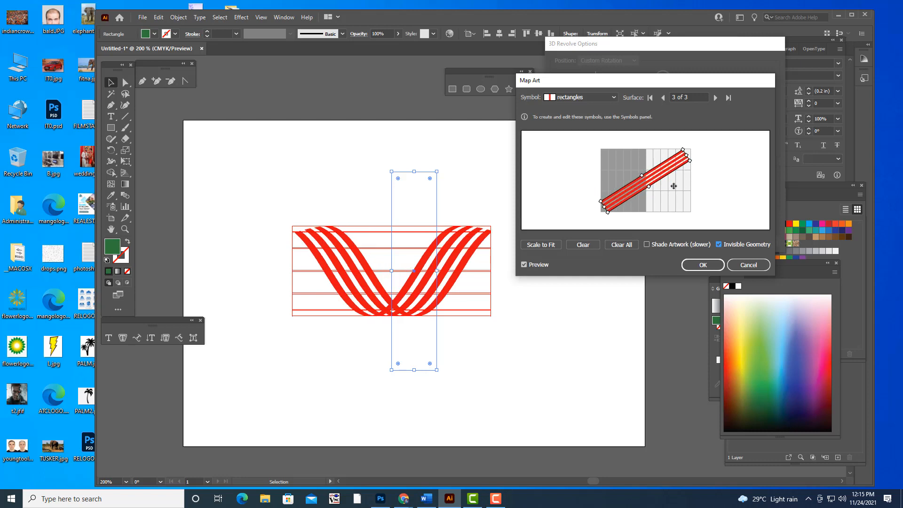
pyautogui.moveTo(686, 155); pyautogui.dragTo(690, 151)
pyautogui.moveTo(690, 152); pyautogui.dragTo(693, 152)
pyautogui.moveTo(603, 207); pyautogui.dragTo(599, 208)
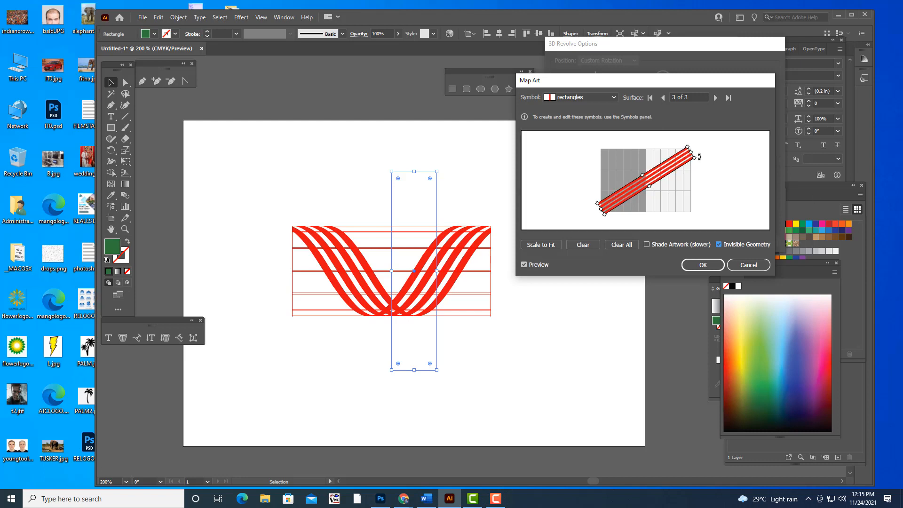
pyautogui.moveTo(699, 157); pyautogui.dragTo(700, 161)
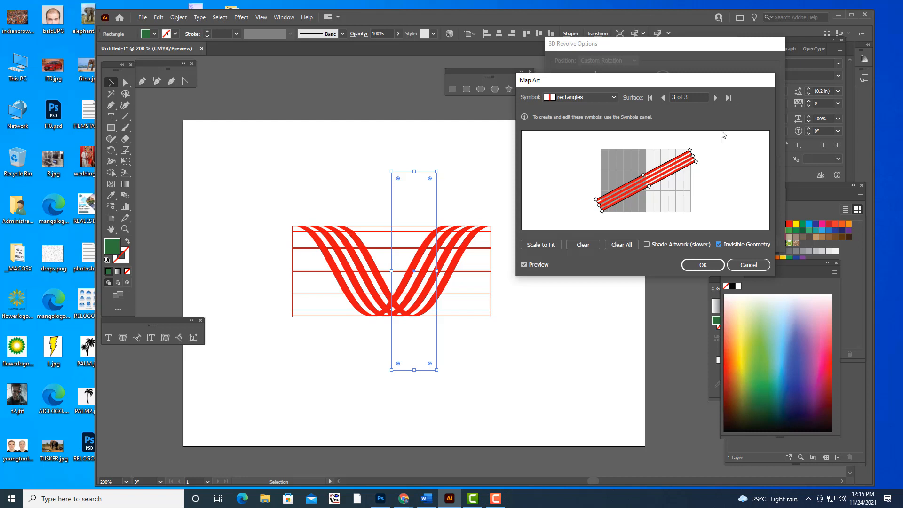
# - Accept the mapped art, apply the 3D Revolve effect and deselect the resulting striped artwork
pyautogui.moveTo(663, 84); pyautogui.dragTo(668, 72)
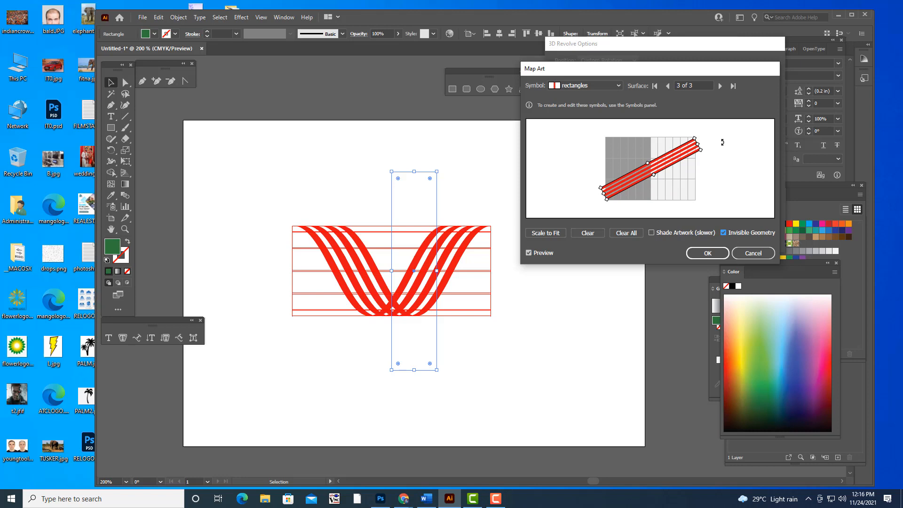
pyautogui.click(712, 254)
pyautogui.moveTo(630, 47); pyautogui.dragTo(635, 48)
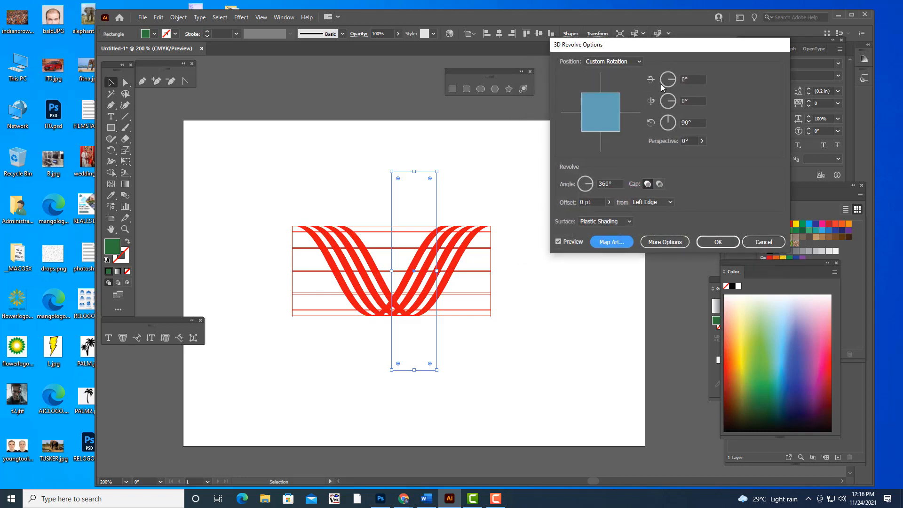
pyautogui.click(711, 242)
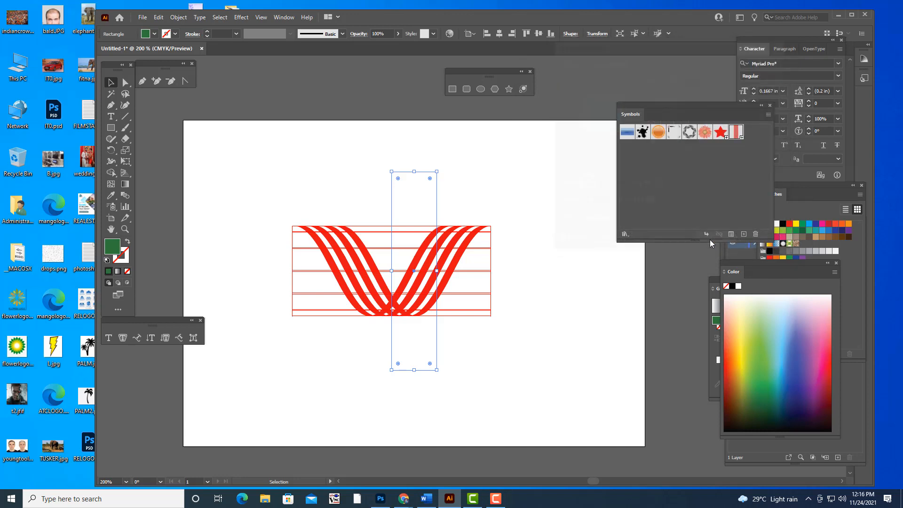
pyautogui.click(537, 225)
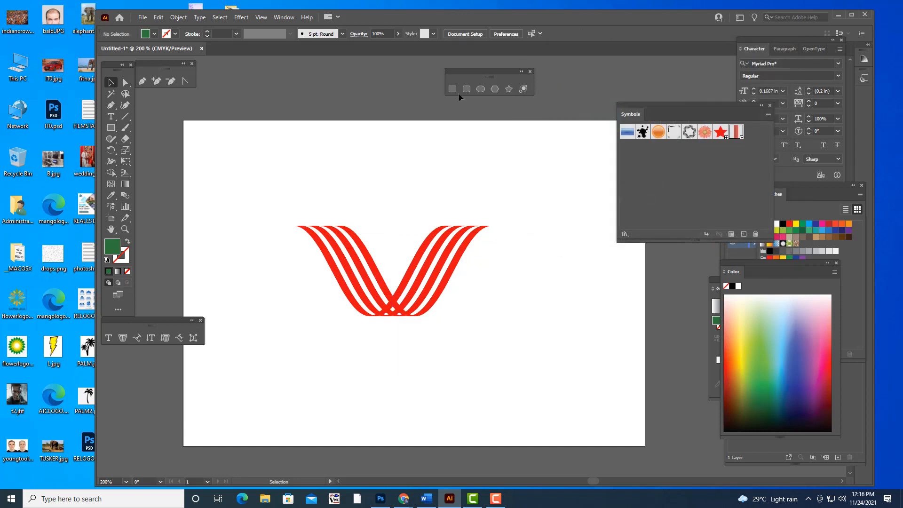
# - Move the Symbols and shape tools panels farther from the artwork and select the striped V shape
pyautogui.moveTo(646, 100); pyautogui.dragTo(653, 104)
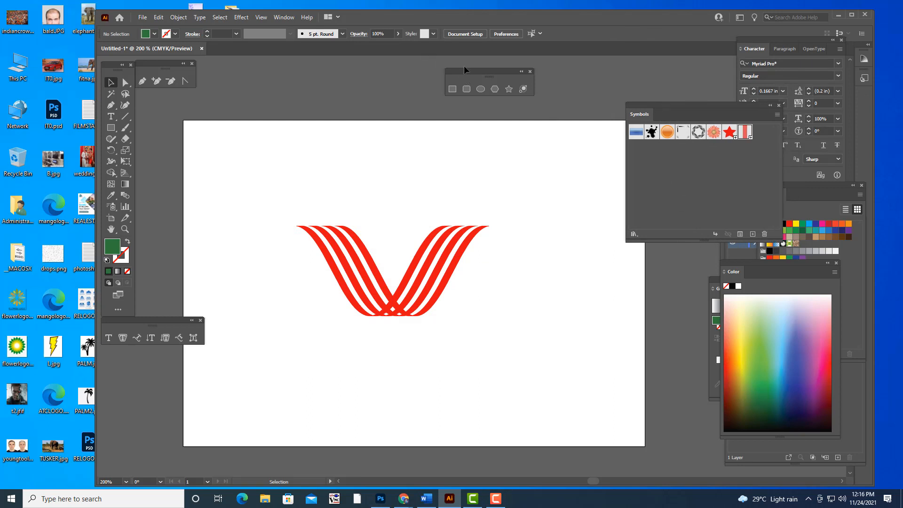
pyautogui.moveTo(463, 70); pyautogui.dragTo(529, 67)
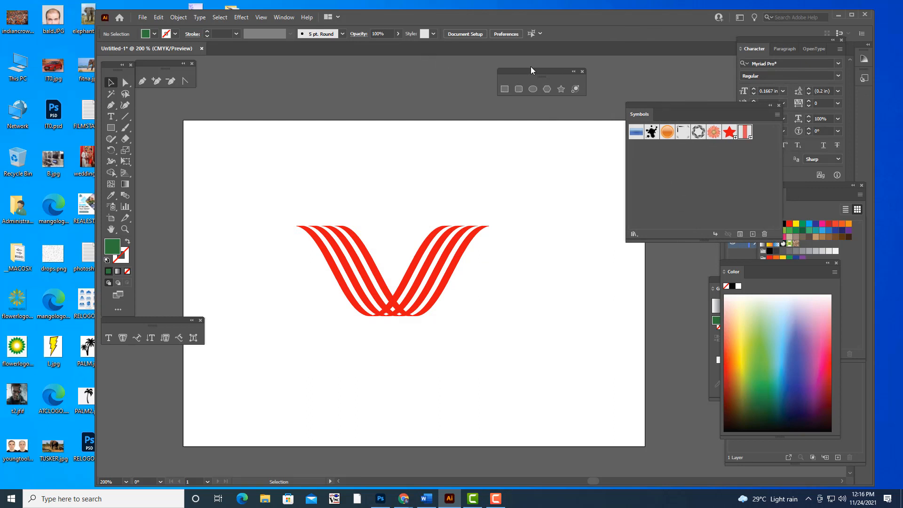
pyautogui.click(423, 267)
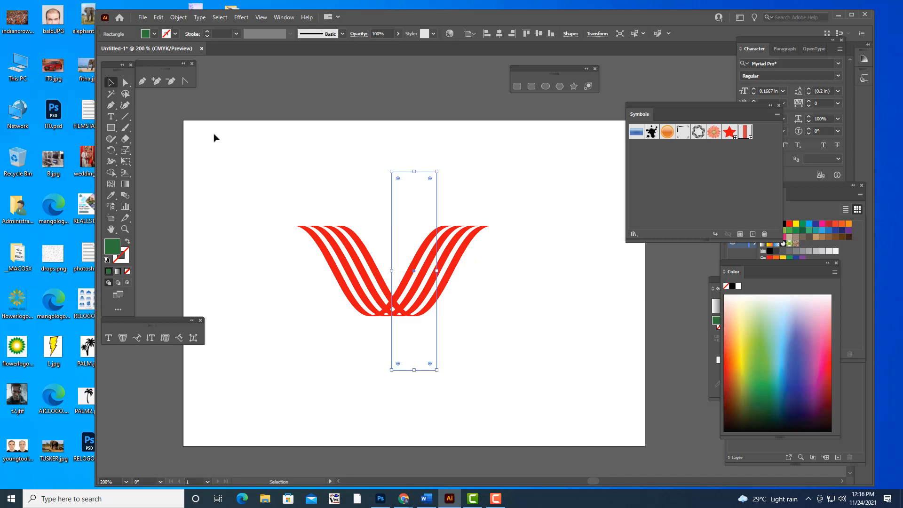
# - Expand the appearance of the striped V artwork, deselect it and move the shape tools panel farther away
pyautogui.click(178, 17)
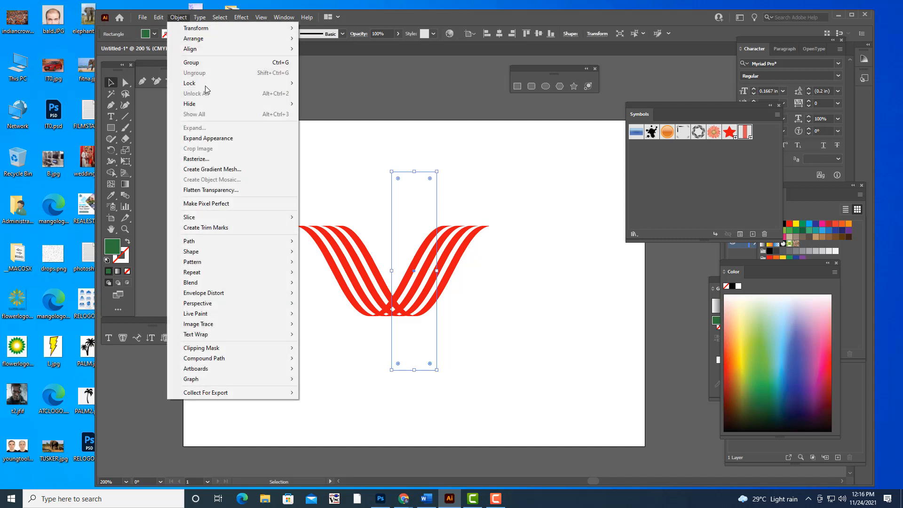
pyautogui.click(207, 138)
pyautogui.click(424, 144)
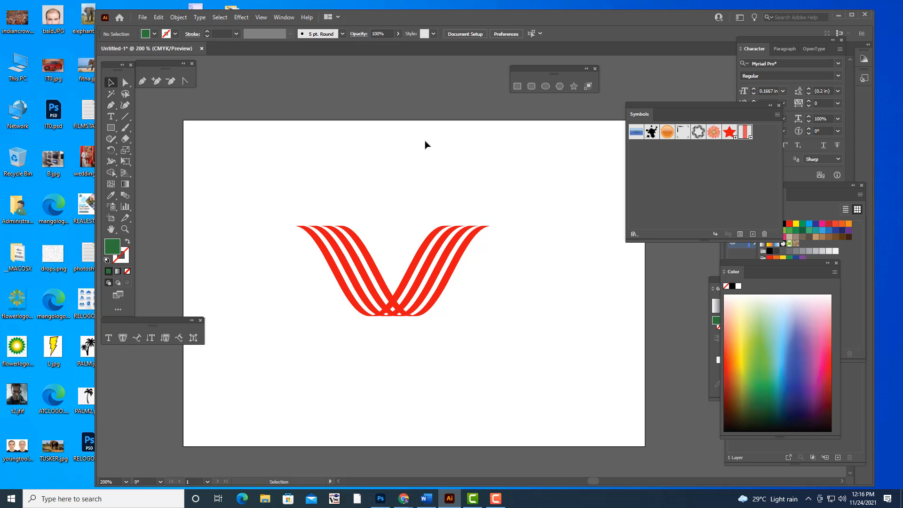
pyautogui.moveTo(518, 71); pyautogui.dragTo(565, 61)
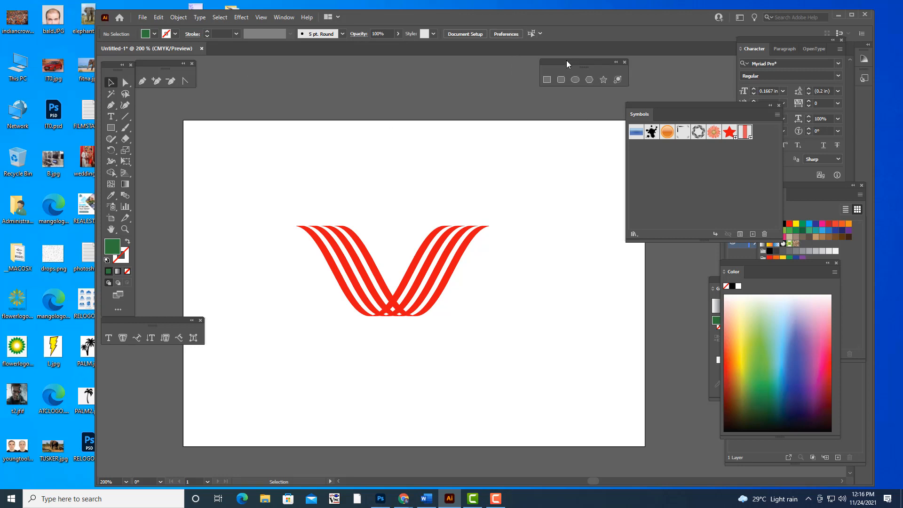
# - Ungroup the expanded striped V twice to reach its clipping groups
pyautogui.click(450, 251)
pyautogui.rightClick(450, 252)
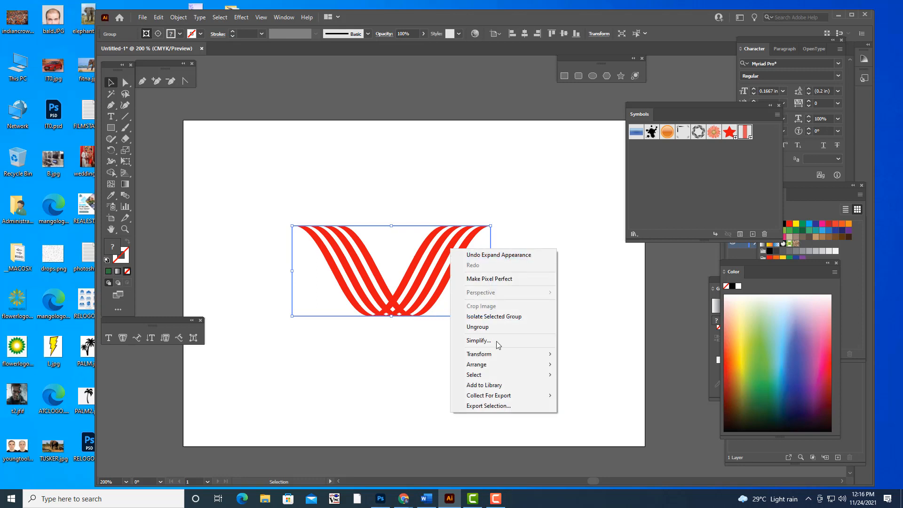
pyautogui.click(495, 329)
pyautogui.click(468, 282)
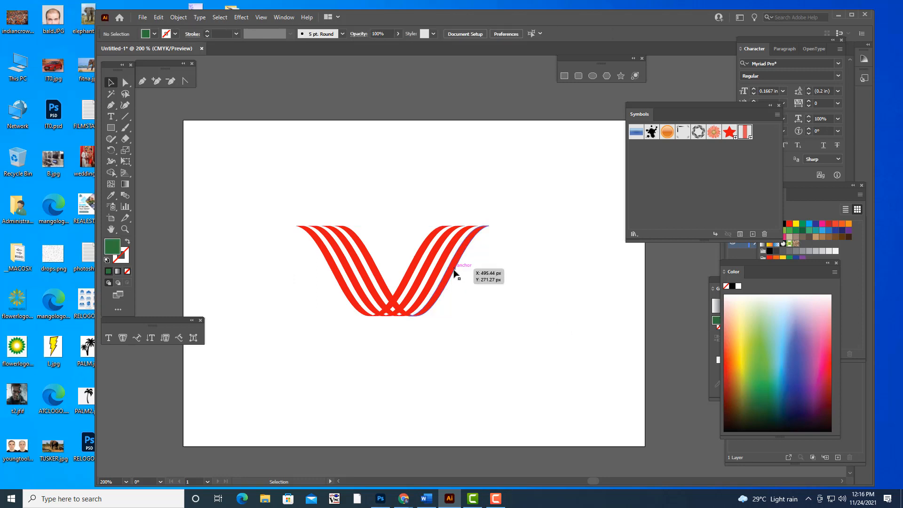
pyautogui.click(455, 268)
pyautogui.rightClick(453, 270)
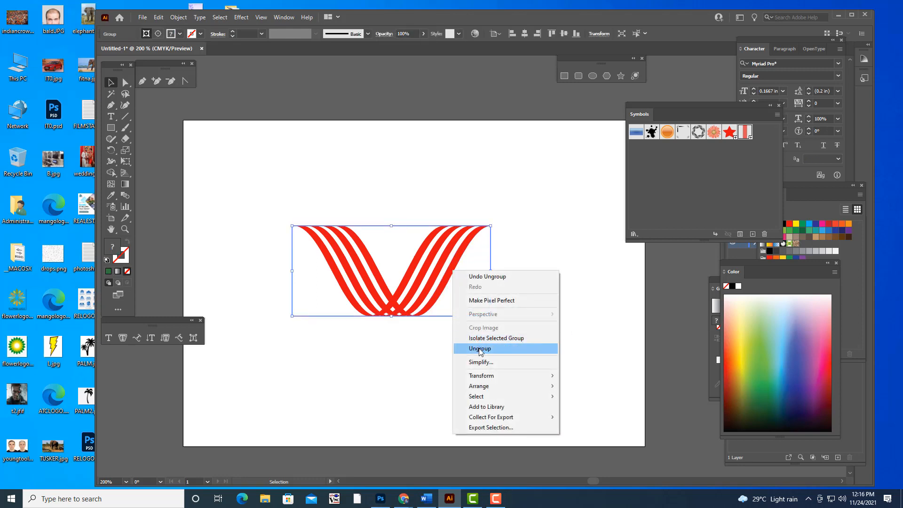
pyautogui.click(479, 348)
# - Release the clipping mask around the V's rising right-hand stripes, select the freed stripes and deselect them
pyautogui.click(456, 274)
pyautogui.rightClick(453, 272)
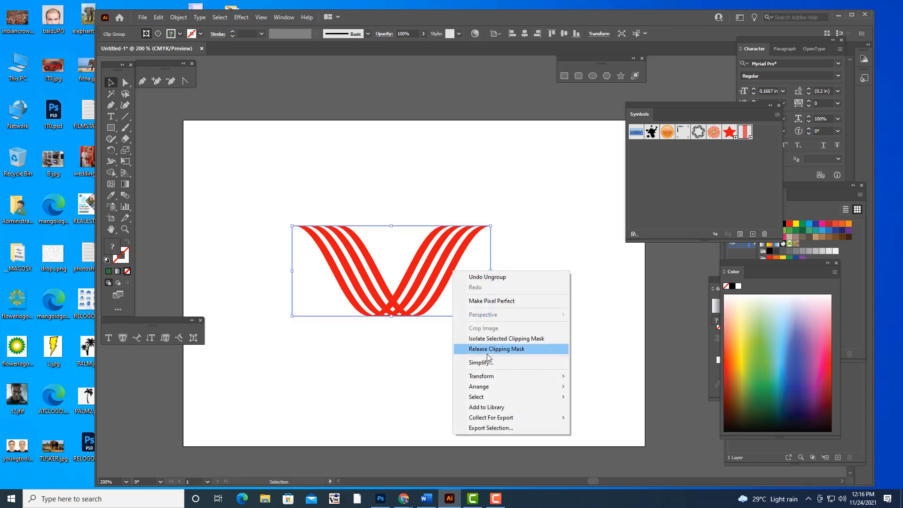
pyautogui.click(529, 348)
pyautogui.click(540, 309)
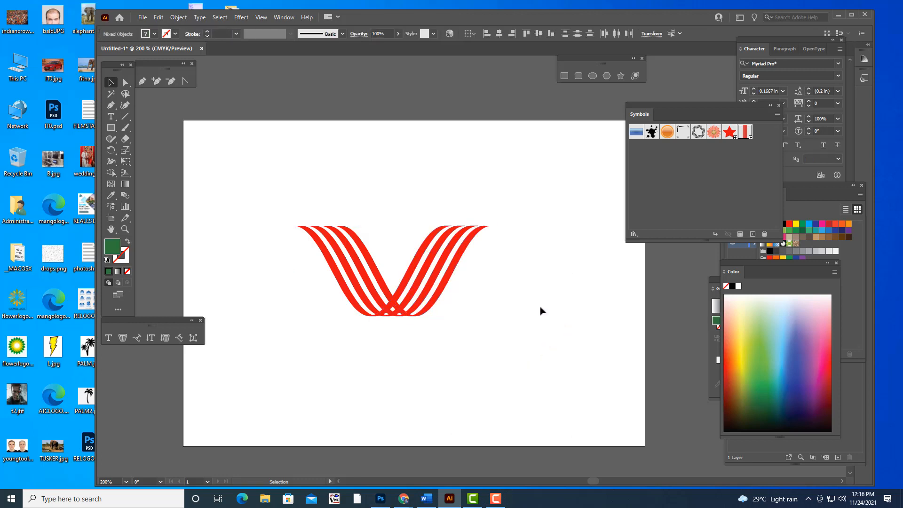
pyautogui.click(457, 267)
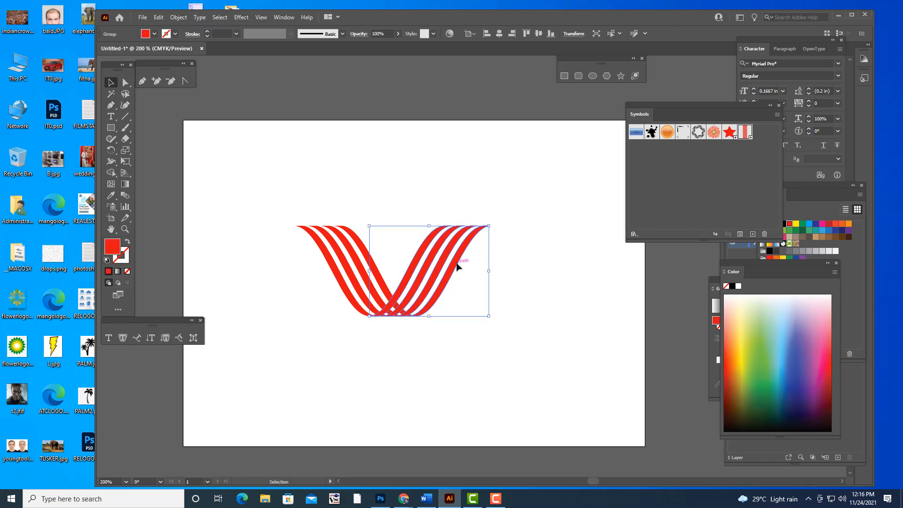
pyautogui.click(376, 210)
# - Release the clipping mask around the V's falling left-hand stripes and deselect the artwork
pyautogui.click(349, 233)
pyautogui.rightClick(349, 234)
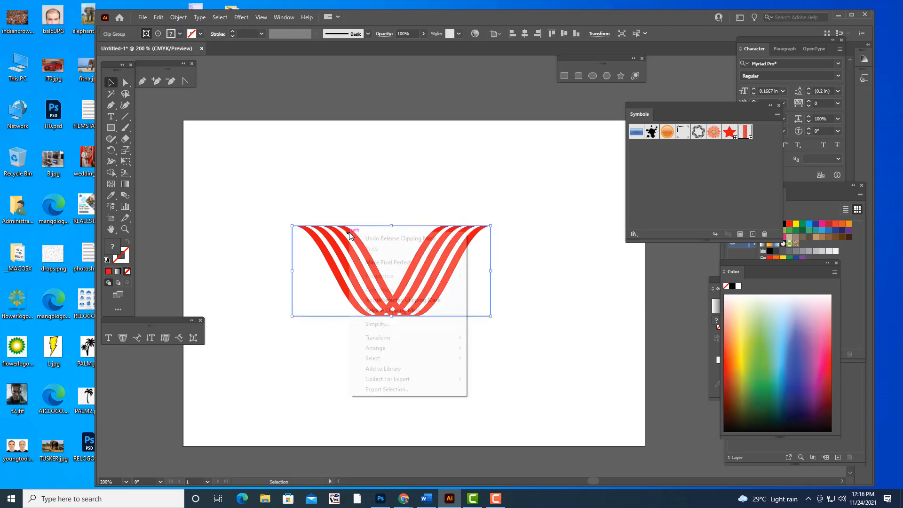
pyautogui.click(400, 310)
pyautogui.click(411, 382)
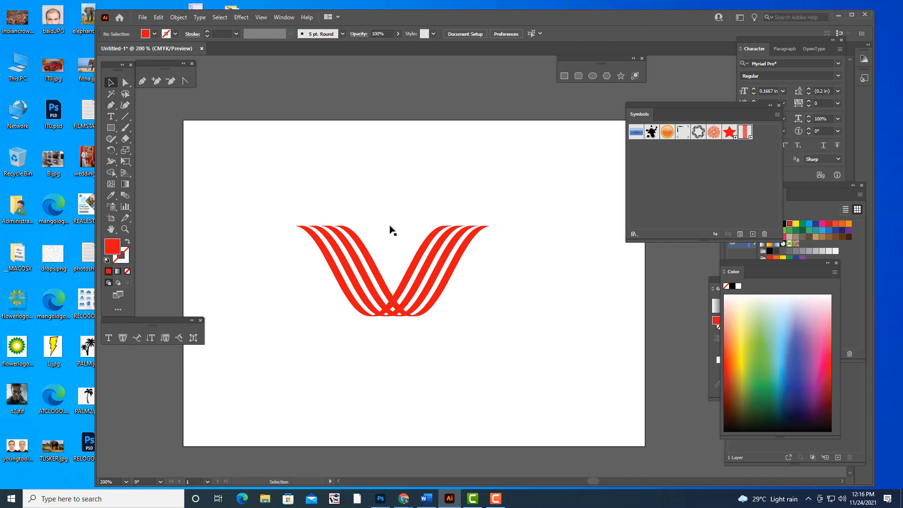
# - Check that the leftover clipping path and the left and right stripe sets can be selected separately
pyautogui.click(390, 226)
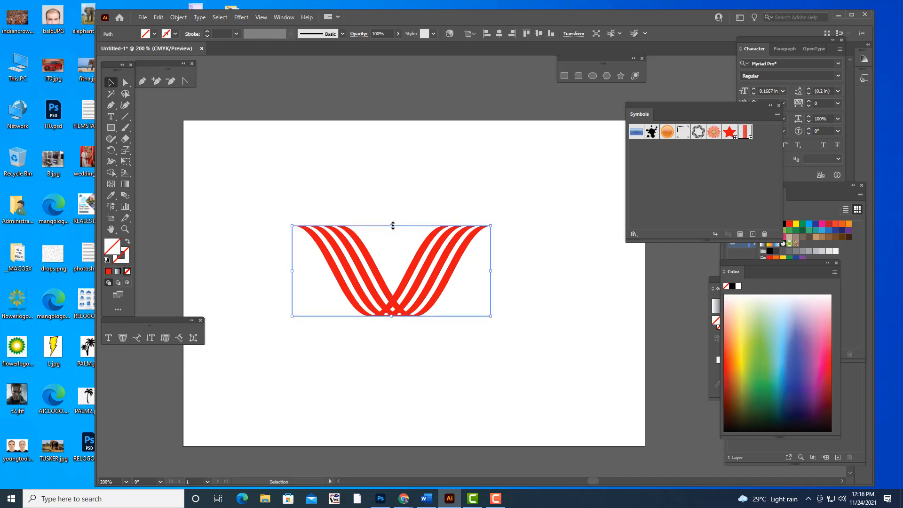
pyautogui.hotkey('ctrl', 'shift', 'a')
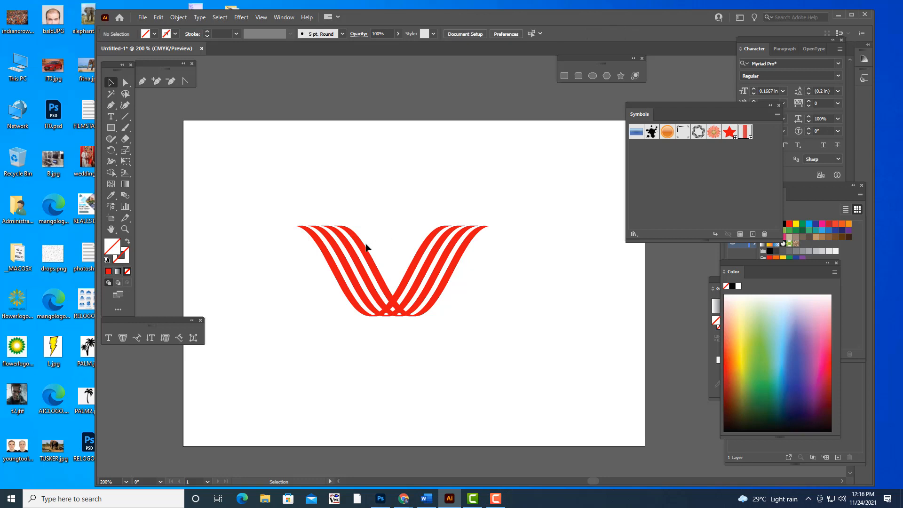
pyautogui.click(365, 248)
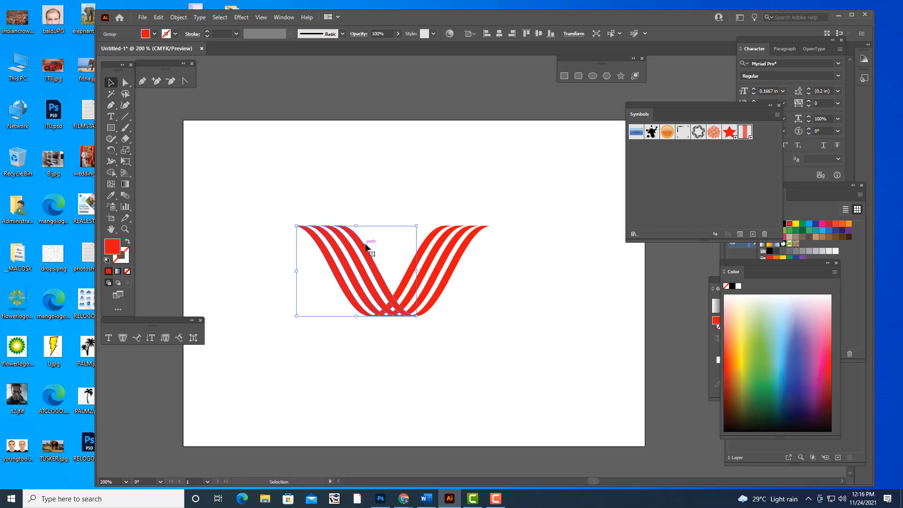
pyautogui.click(441, 242)
pyautogui.click(551, 276)
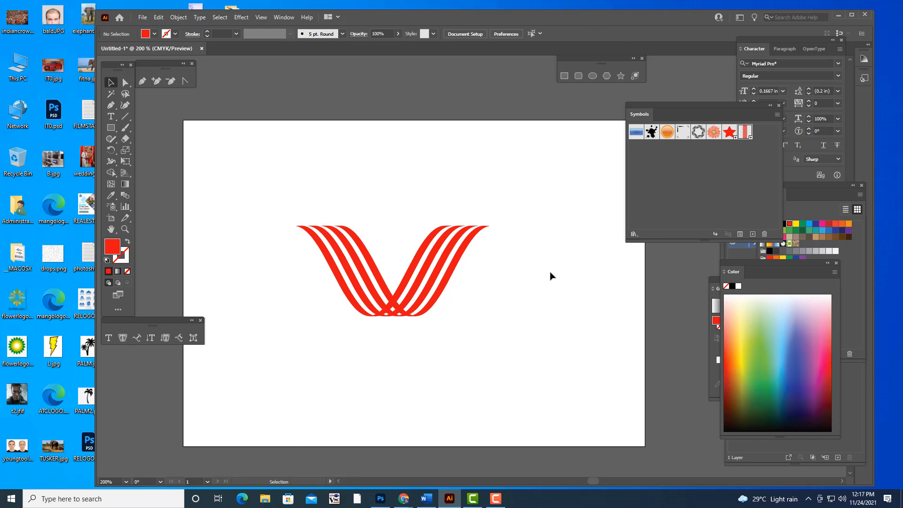
# - Move the Symbols and shape tools panels farther from the artwork
pyautogui.moveTo(684, 105); pyautogui.dragTo(699, 103)
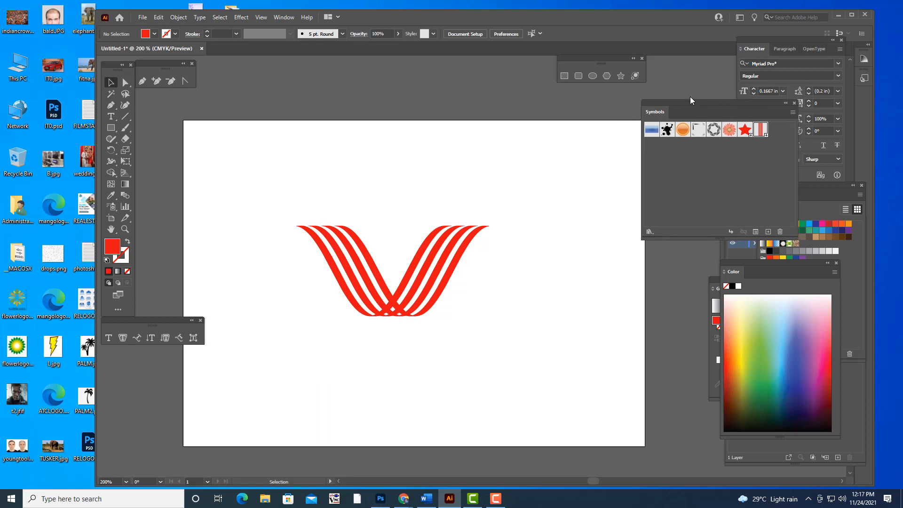
pyautogui.moveTo(579, 59); pyautogui.dragTo(646, 75)
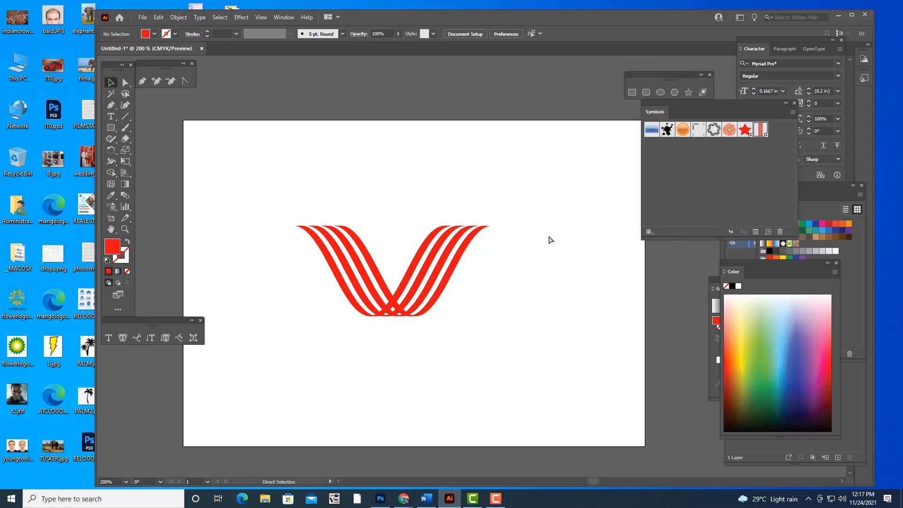
pyautogui.hotkey('ctrl', '+')
pyautogui.hotkey('ctrl', '-')
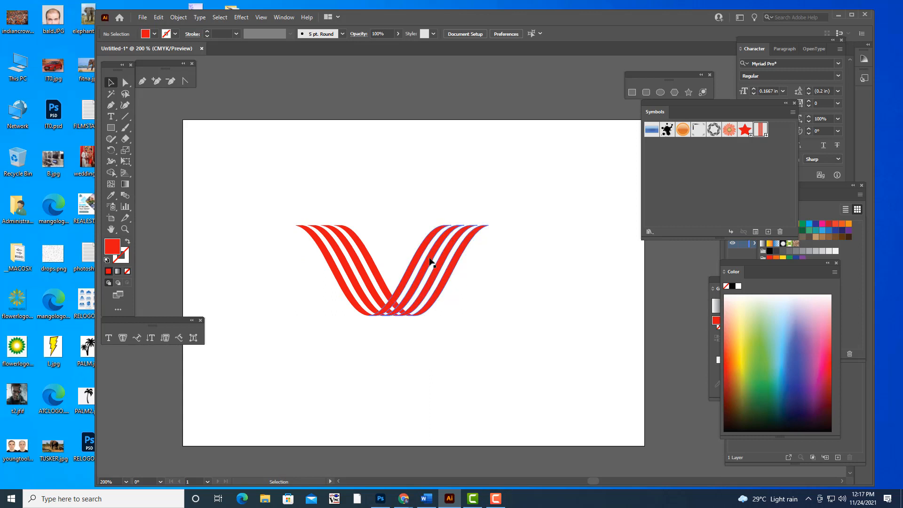
# - Fill the V's right-hand stripes with yellow and shift the shape tools and Symbols panels off the artboard
pyautogui.click(429, 261)
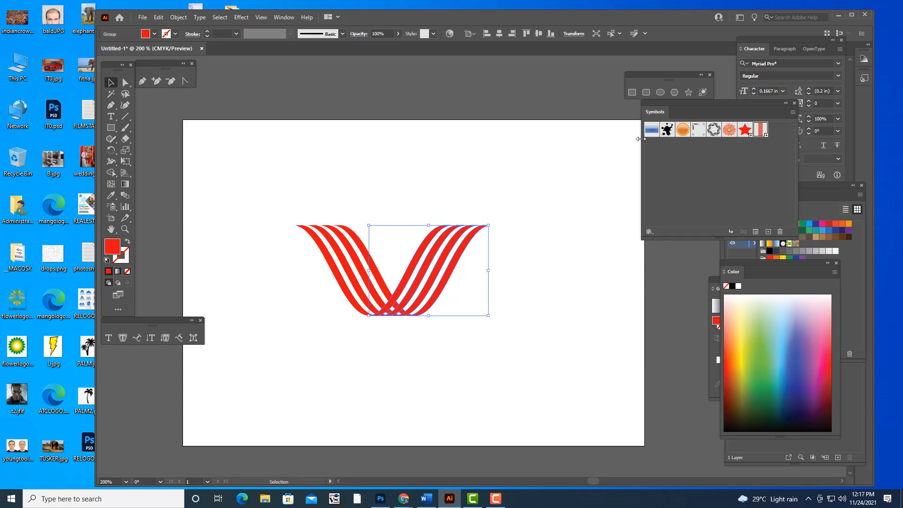
pyautogui.moveTo(630, 76); pyautogui.dragTo(653, 77)
pyautogui.moveTo(648, 116); pyautogui.dragTo(654, 115)
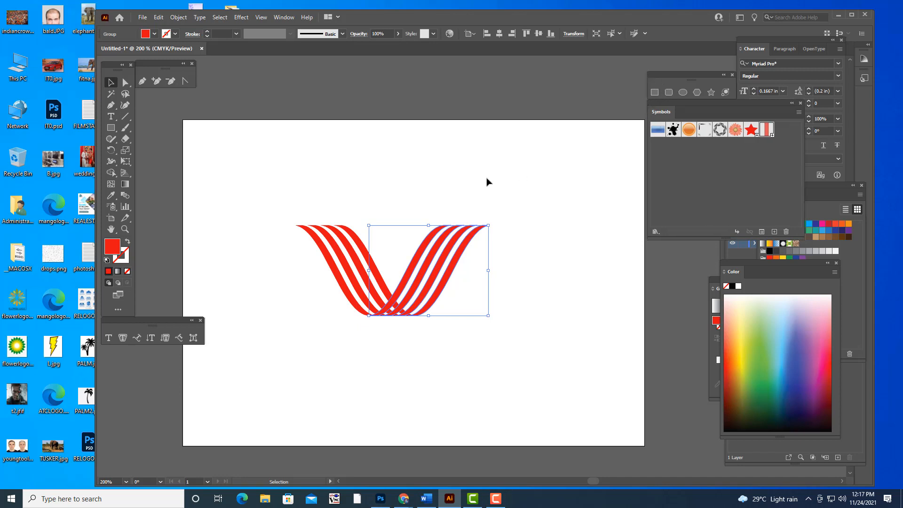
pyautogui.click(744, 349)
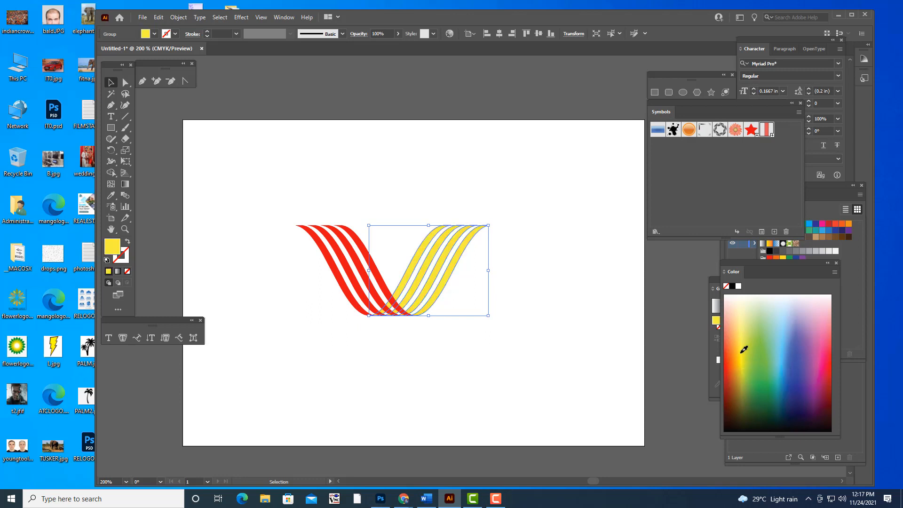
pyautogui.click(620, 337)
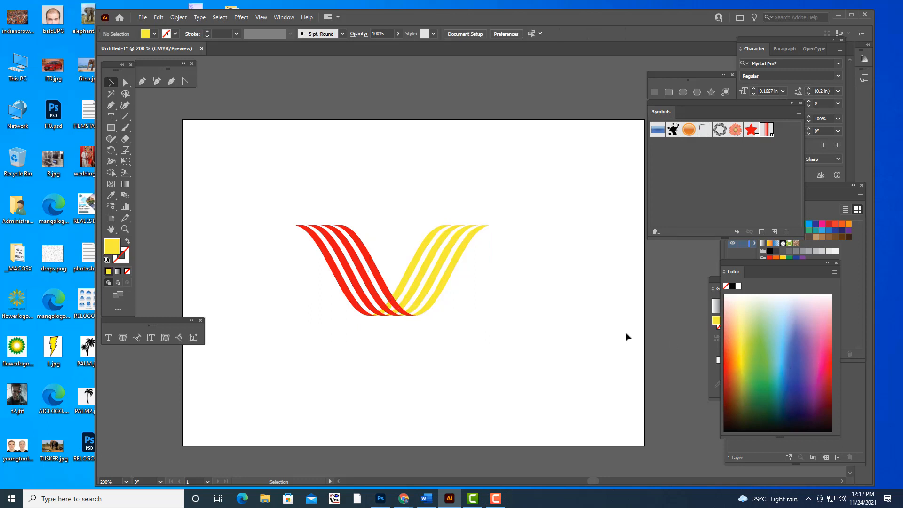
pyautogui.click(429, 276)
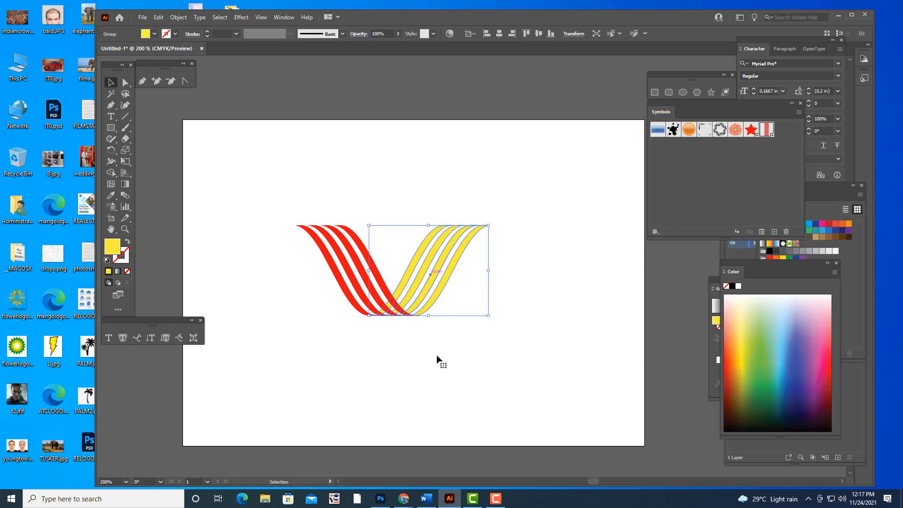
pyautogui.click(439, 363)
# - Fill the V's right-hand stripes with green and deselect the artwork
pyautogui.click(429, 276)
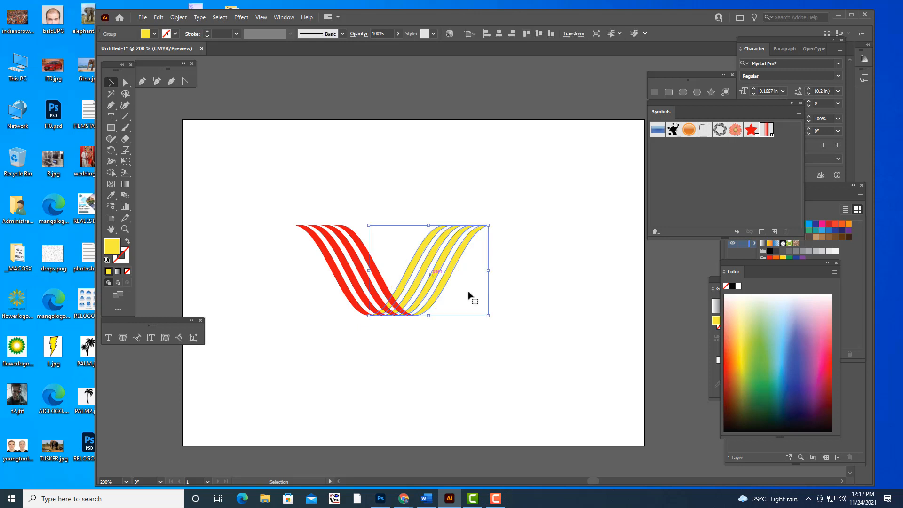
pyautogui.click(761, 374)
pyautogui.click(515, 360)
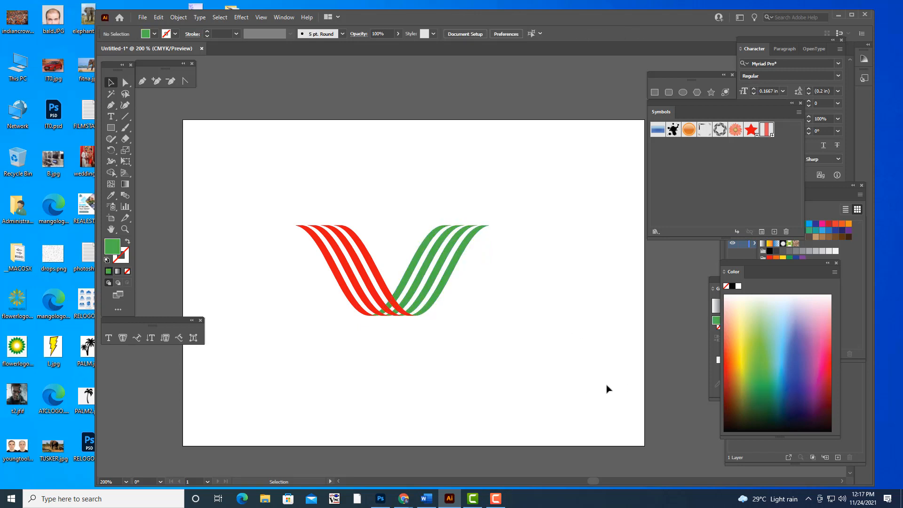
pyautogui.click(376, 271)
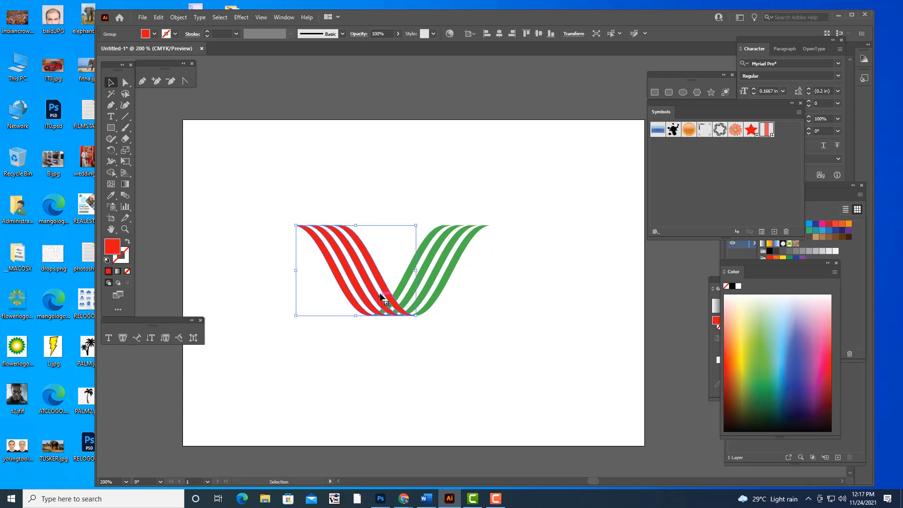
pyautogui.click(492, 346)
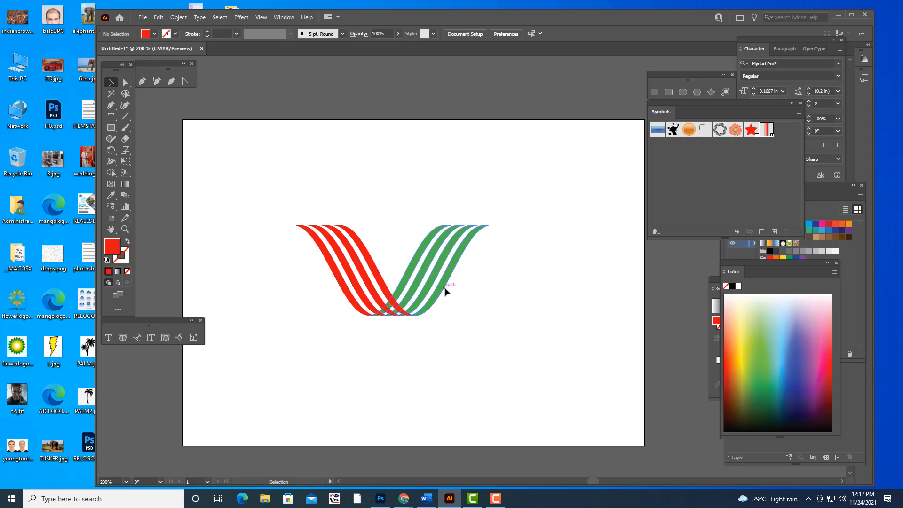
# - Duplicate the red stripes horizontally so the copy overlaps the upper end of the green stripes
pyautogui.click(451, 272)
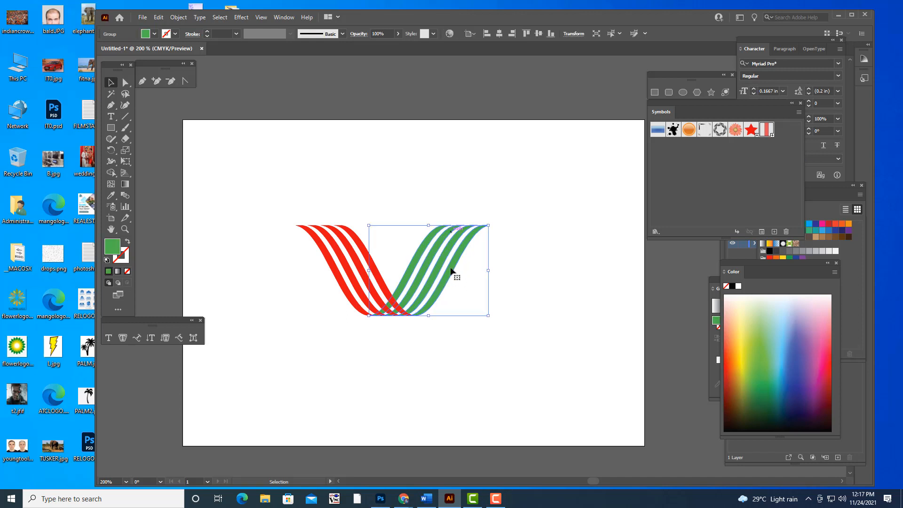
pyautogui.click(366, 252)
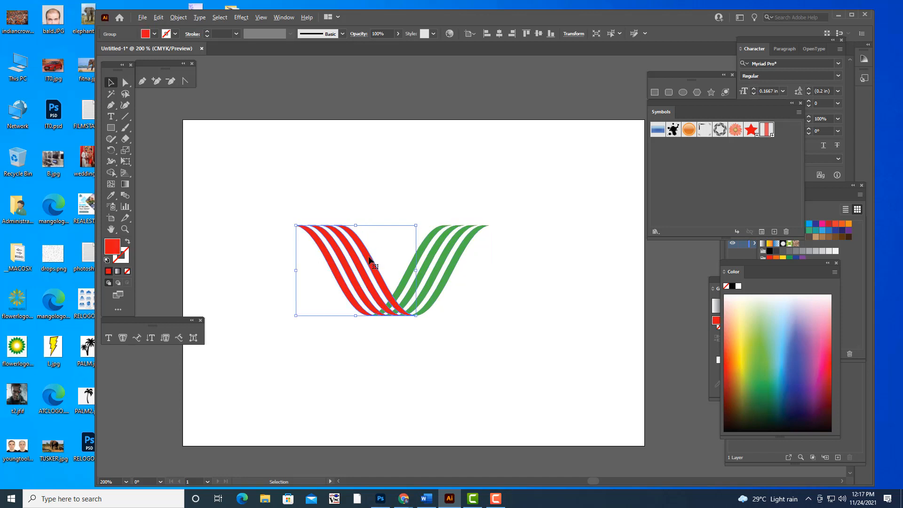
pyautogui.moveTo(371, 264); pyautogui.dragTo(520, 260)
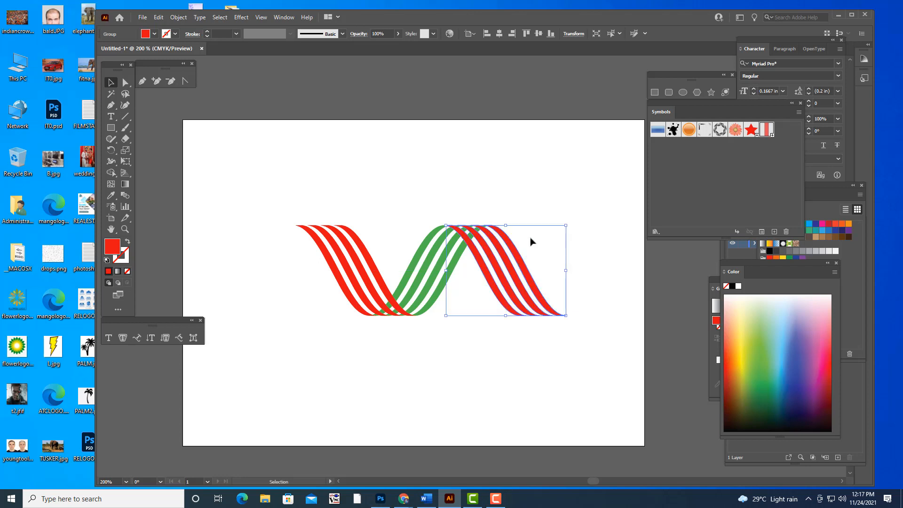
pyautogui.click(550, 210)
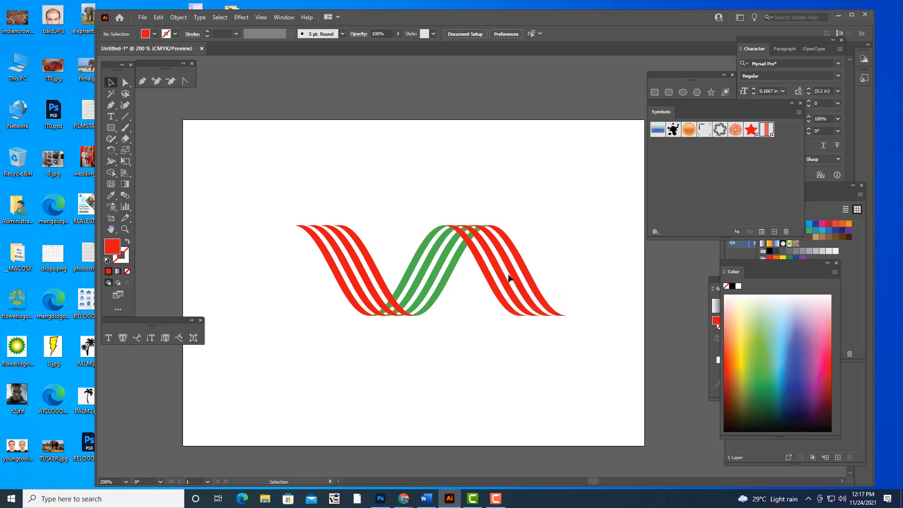
# - Duplicate the green stripes horizontally so the copy overlaps the lower end of the second red set
pyautogui.click(437, 297)
pyautogui.moveTo(438, 299); pyautogui.dragTo(583, 298)
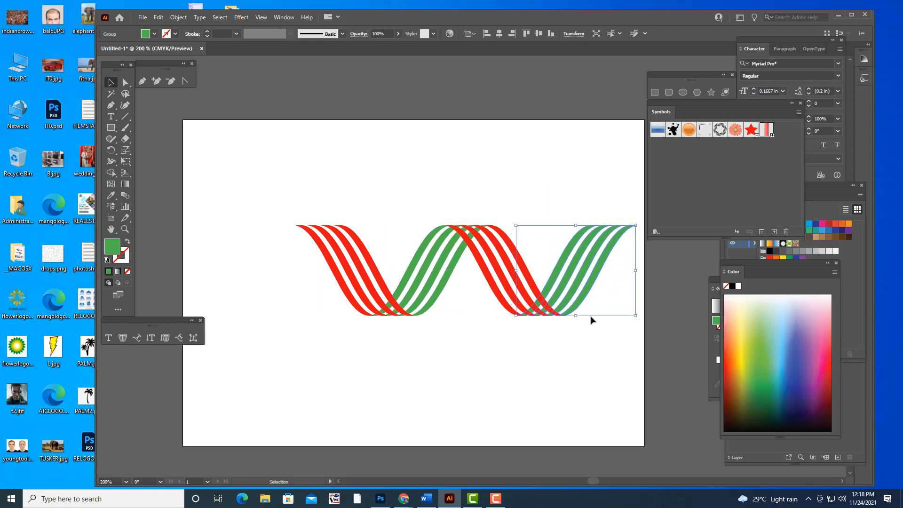
pyautogui.click(598, 354)
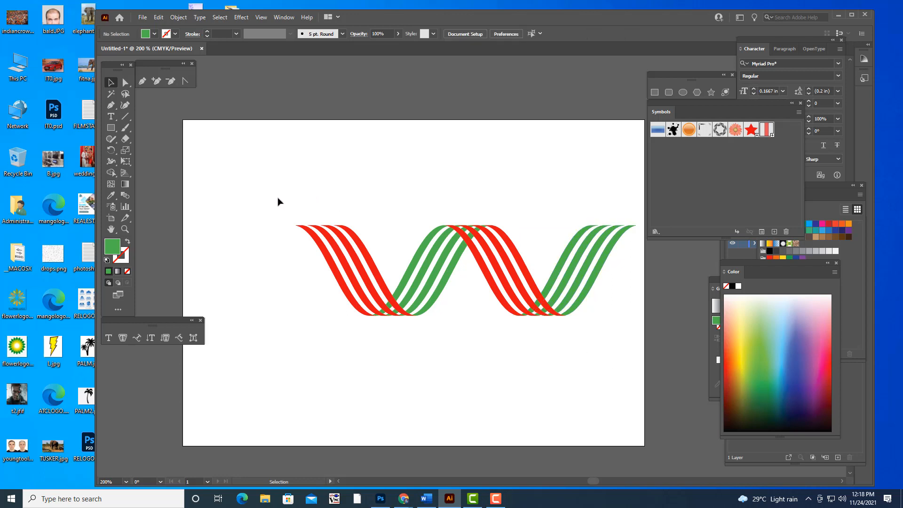
# - Try moving the whole red and green wave left to centre it on the artboard, and undo the move
pyautogui.moveTo(277, 195); pyautogui.dragTo(479, 290)
pyautogui.click(497, 386)
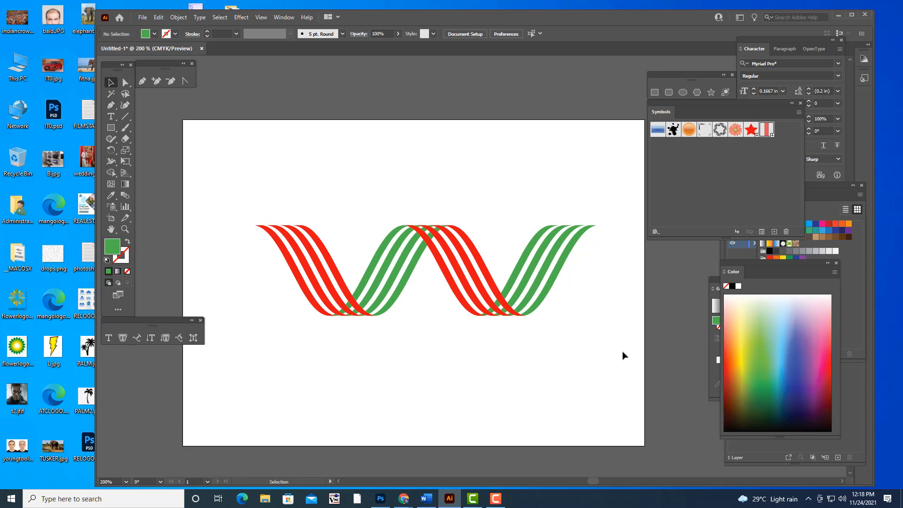
pyautogui.hotkey('ctrl', 'z')
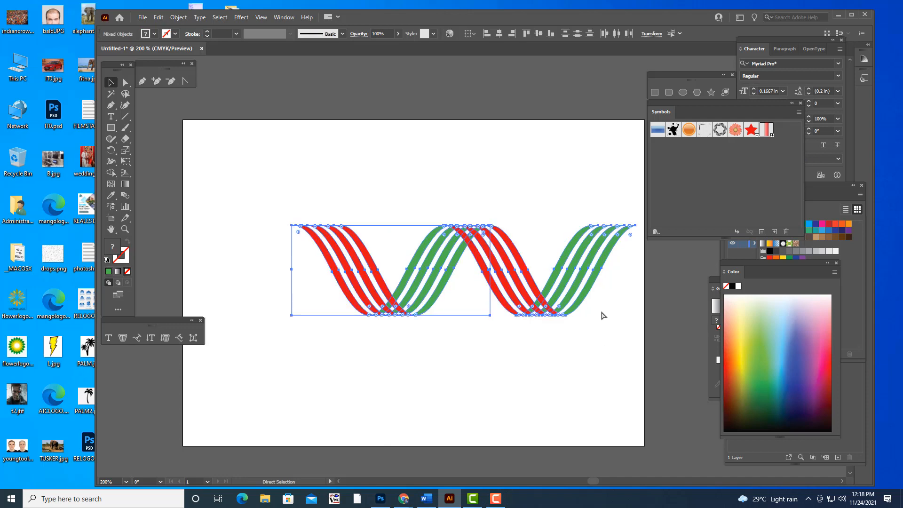
# - Undo the duplicated stripe sets so only the original red and green V remains, and deselect the artwork
pyautogui.hotkey('ctrl', 'z')
pyautogui.hotkey('ctrl', 'z')
pyautogui.click(515, 296)
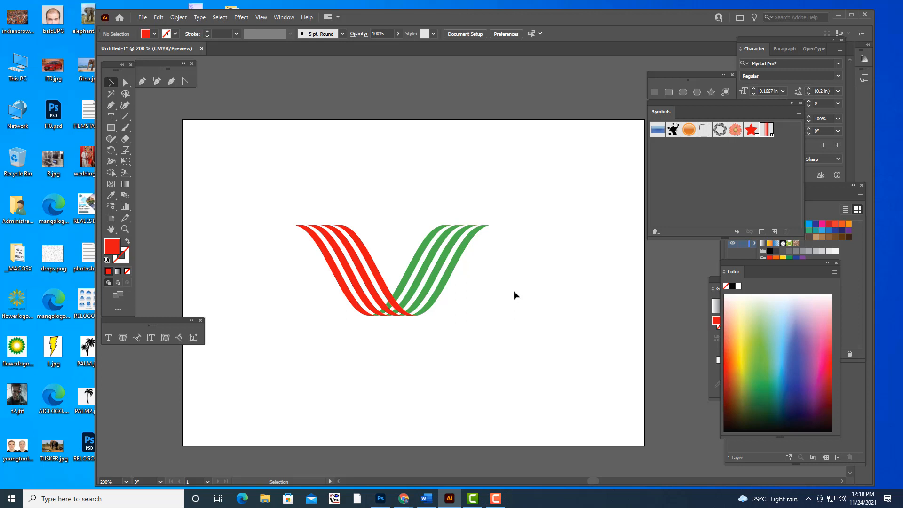
pyautogui.hotkey('ctrl', '=')
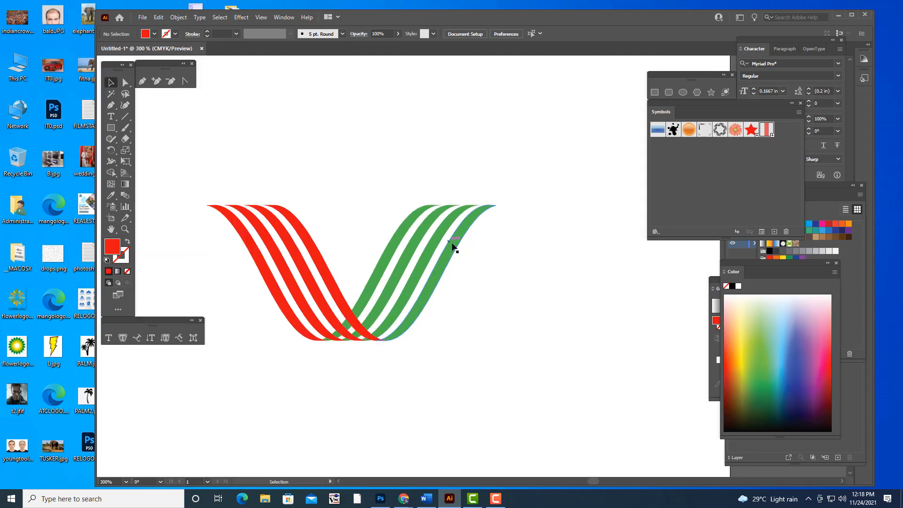
# - Shift the floating shape tools and the Symbols palette slightly away from the artwork and clear the selection
pyautogui.click(452, 246)
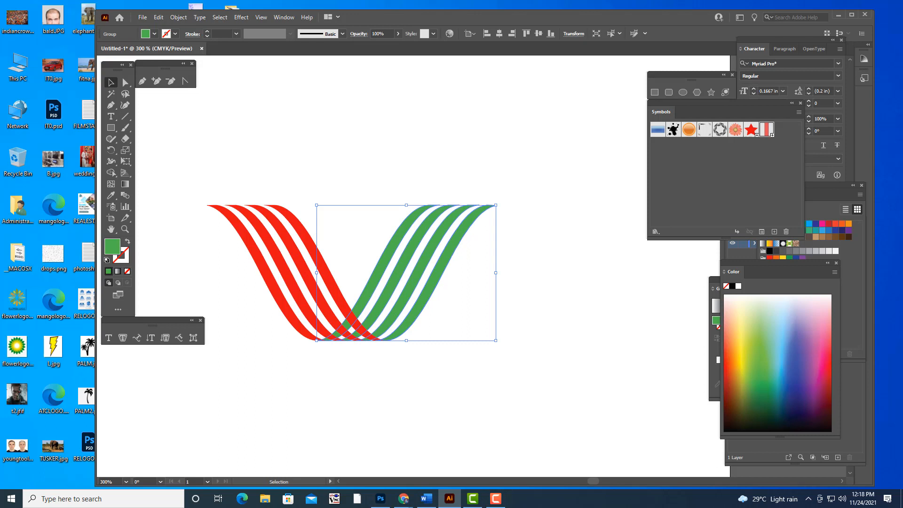
pyautogui.moveTo(652, 72); pyautogui.dragTo(664, 73)
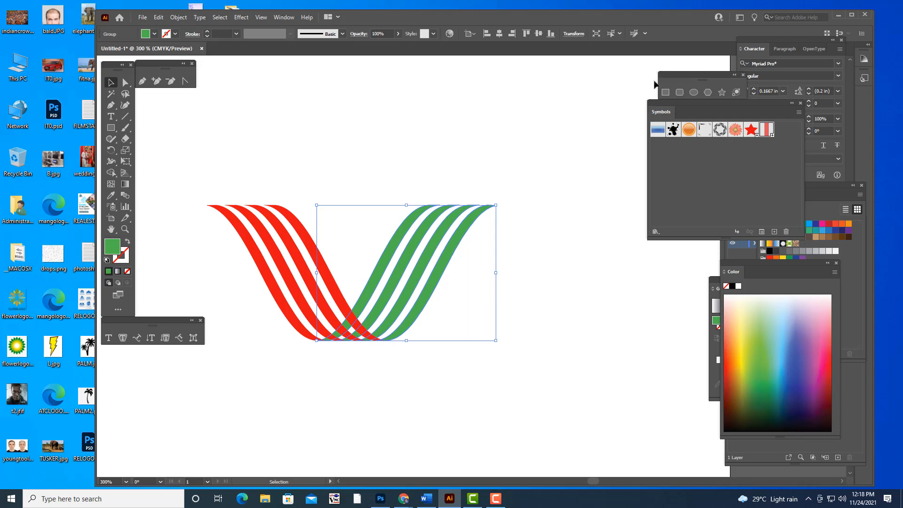
pyautogui.moveTo(653, 103); pyautogui.dragTo(663, 103)
pyautogui.click(528, 177)
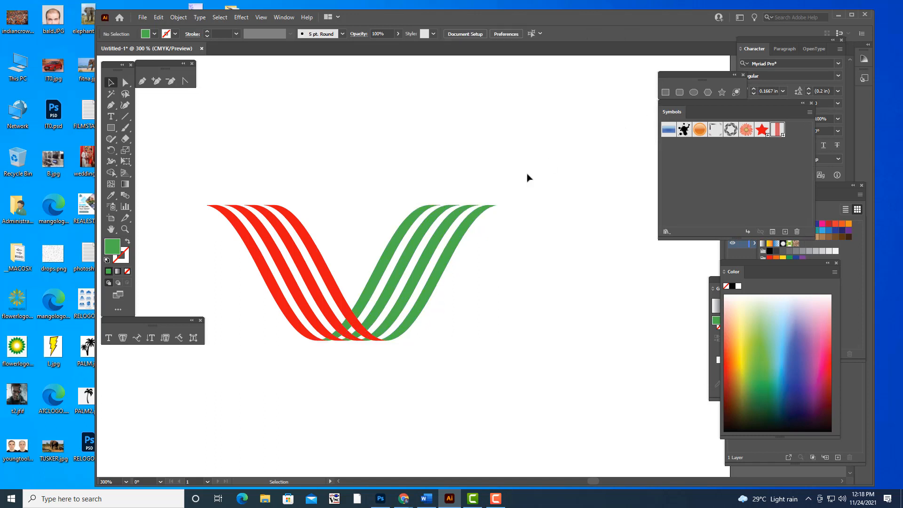
# - Start a 3D Extrude & Bevel on the green stripes with the X, Y and Z rotation angles set to 0°
pyautogui.click(454, 246)
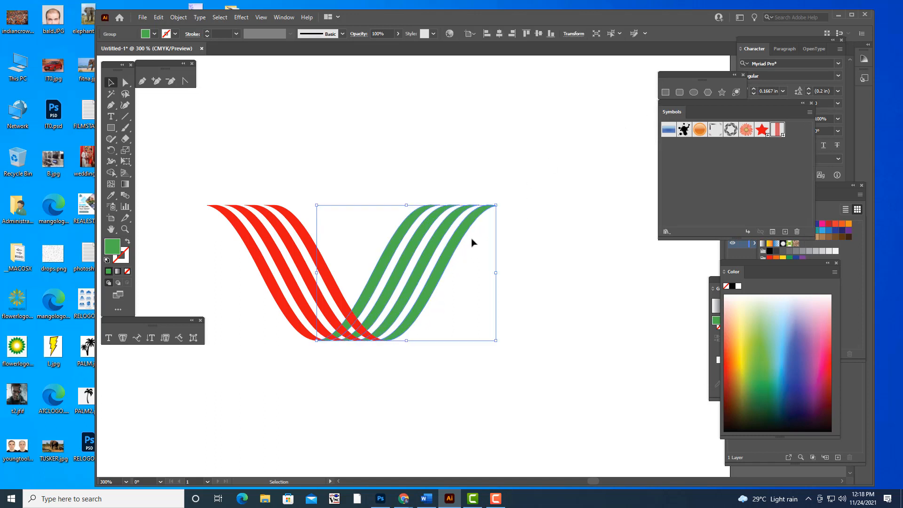
pyautogui.click(242, 17)
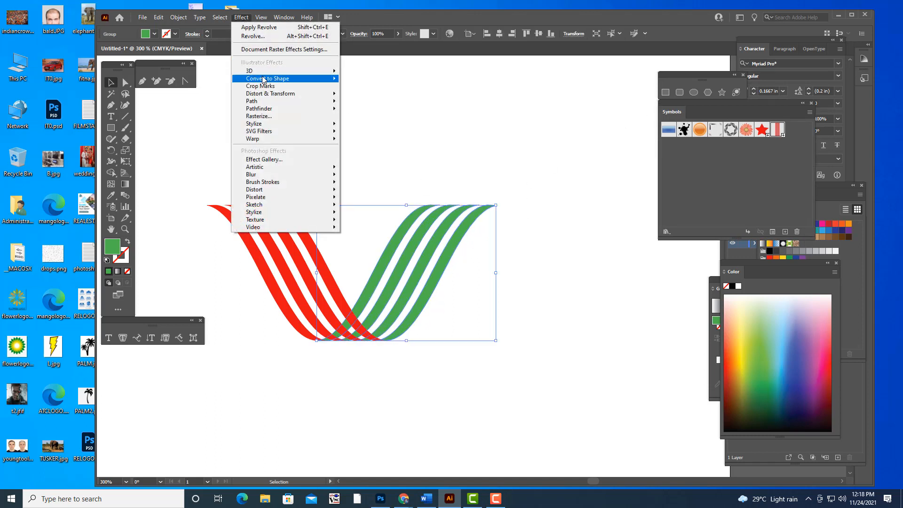
pyautogui.moveTo(264, 72)
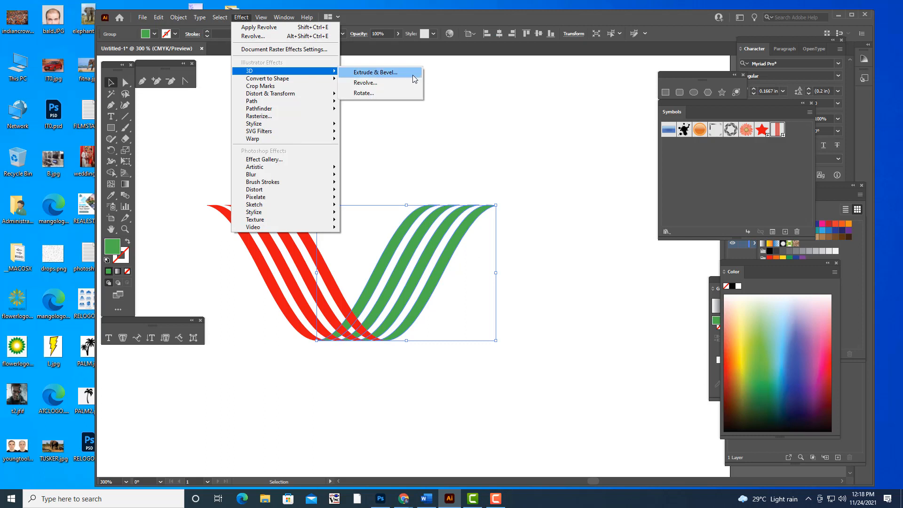
pyautogui.click(413, 75)
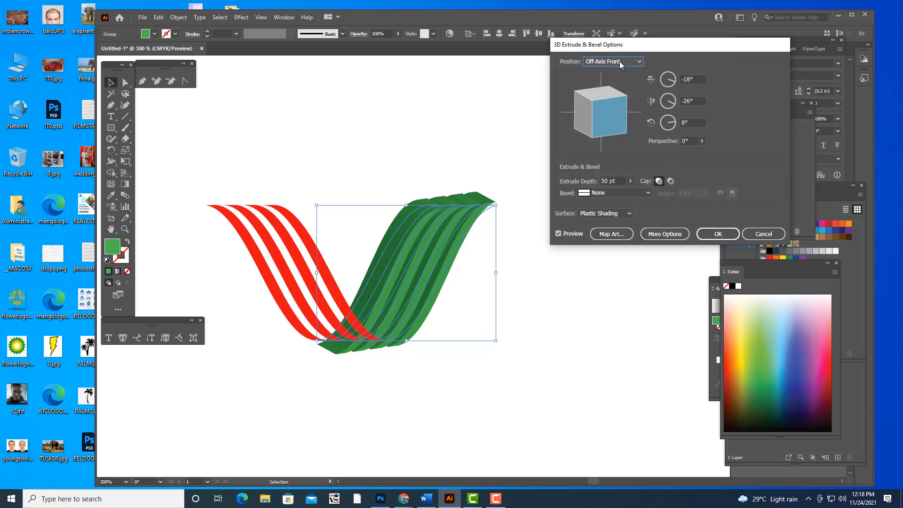
pyautogui.moveTo(634, 42); pyautogui.dragTo(661, 50)
pyautogui.press('Tab')
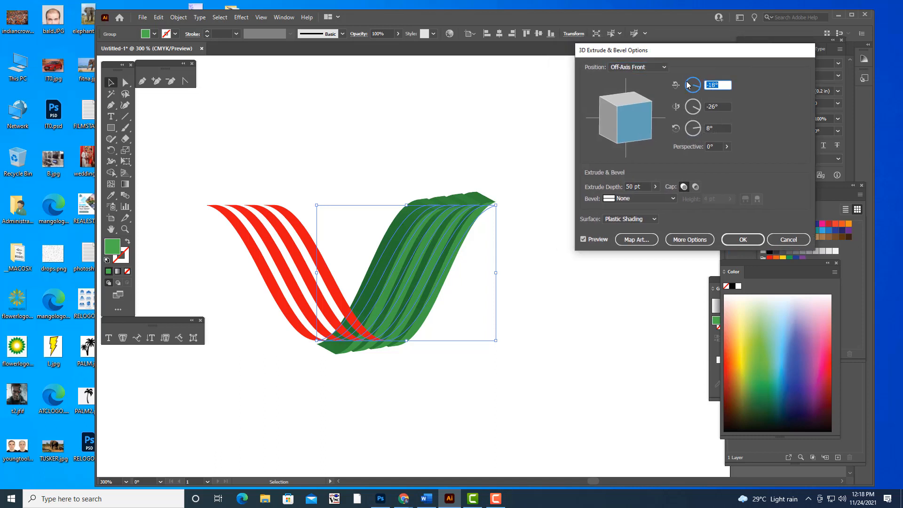
pyautogui.write('0')
pyautogui.press('Tab')
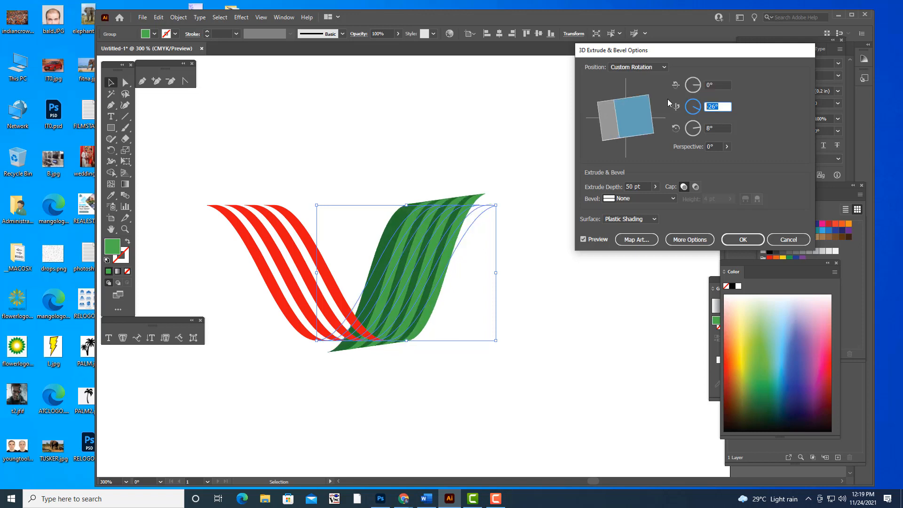
pyautogui.write('0')
pyautogui.press('Tab')
pyautogui.write('0')
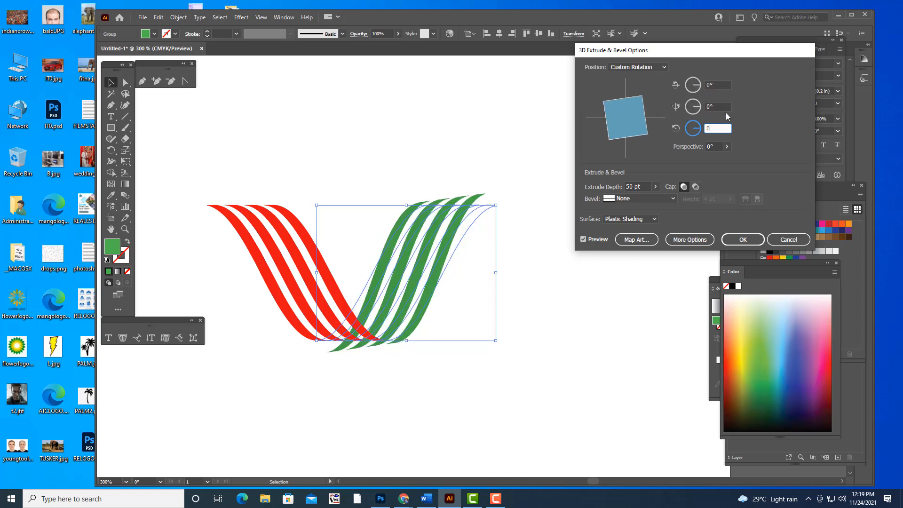
# - Raise the green extrusion's Y-axis rotation to 8°, apply the effect and deselect the artwork
pyautogui.click(720, 106)
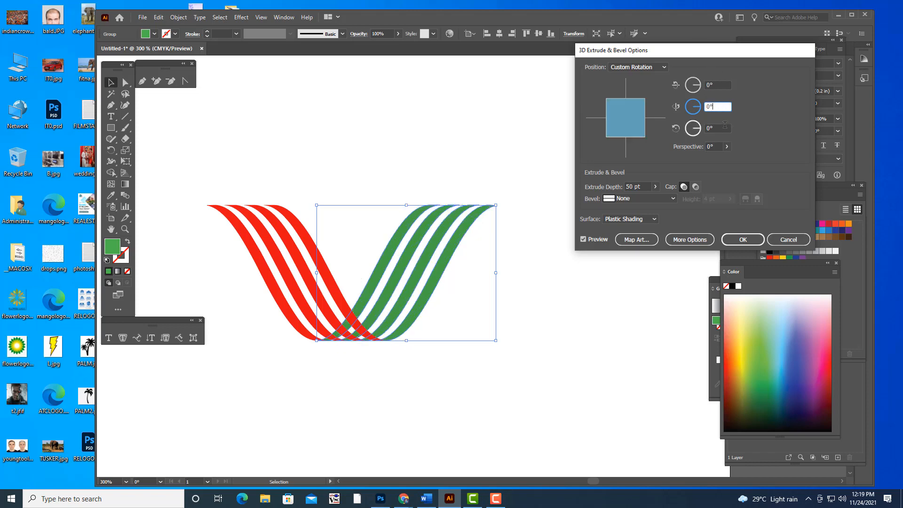
pyautogui.moveTo(716, 52); pyautogui.dragTo(706, 53)
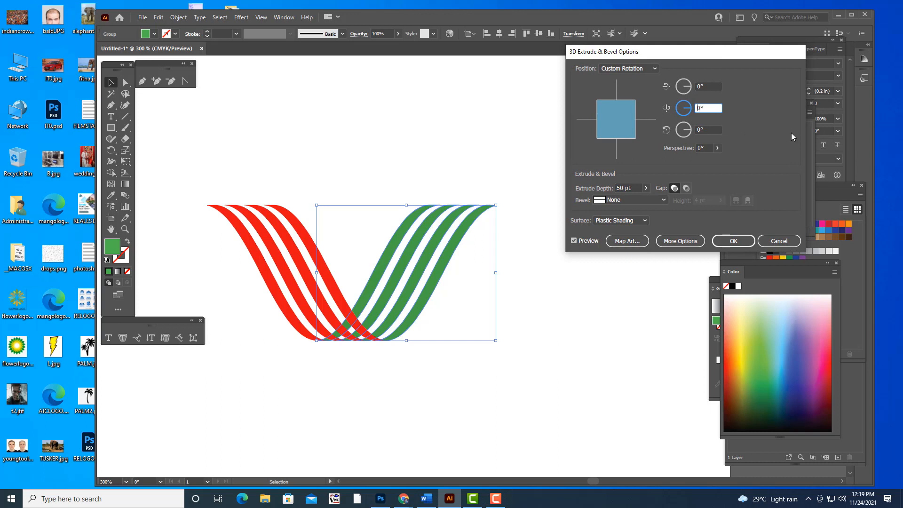
pyautogui.press('Up')
pyautogui.press('Up')
pyautogui.press('Up')
pyautogui.press('Up')
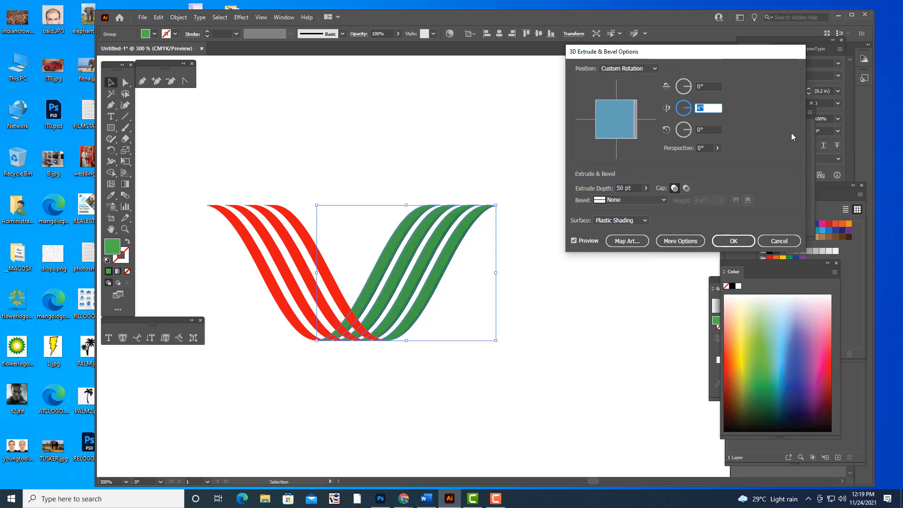
pyautogui.press('Up')
pyautogui.press('Up')
pyautogui.press('Up')
pyautogui.press('Up')
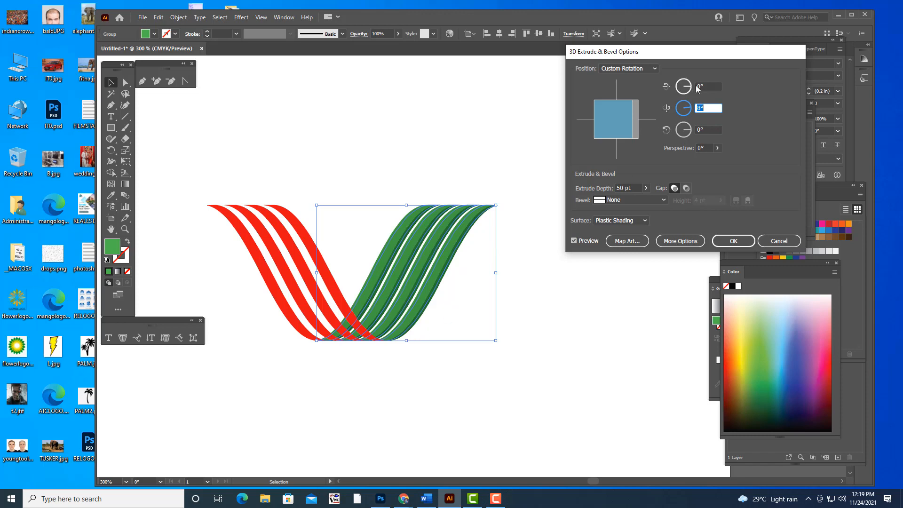
pyautogui.click(733, 241)
pyautogui.click(527, 317)
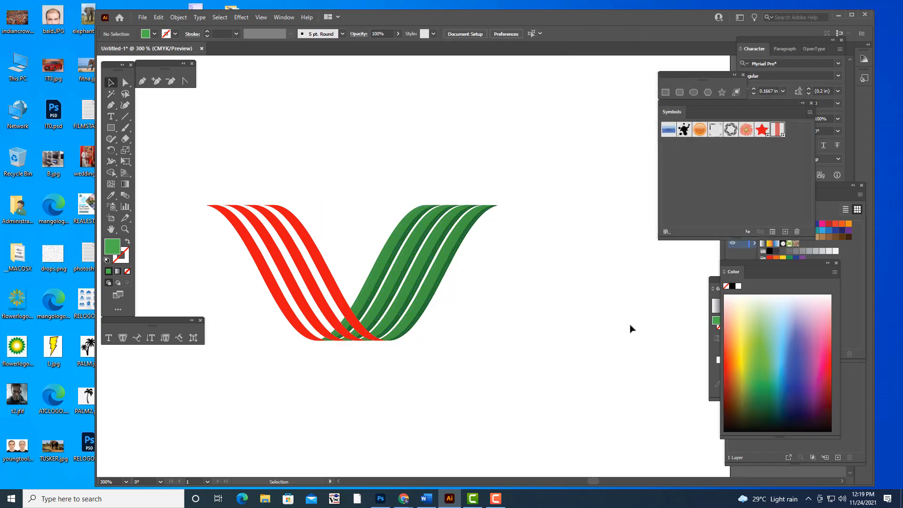
# - Start a 3D Extrude & Bevel on the red stripes with all three rotation angles set to 0°
pyautogui.click(258, 273)
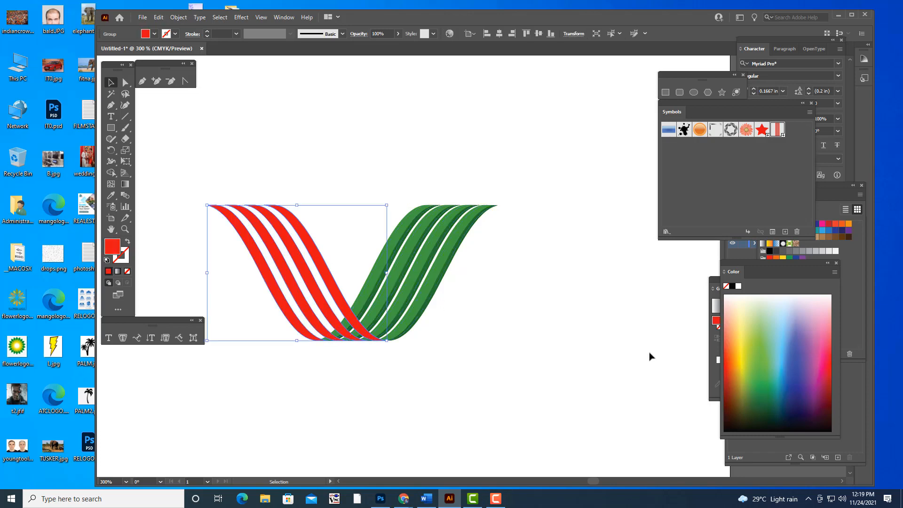
pyautogui.click(596, 291)
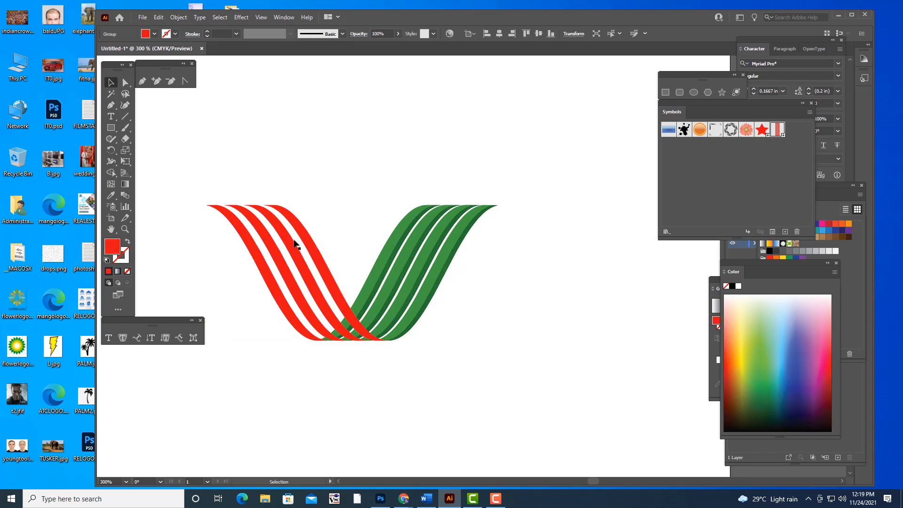
pyautogui.click(308, 243)
pyautogui.click(241, 18)
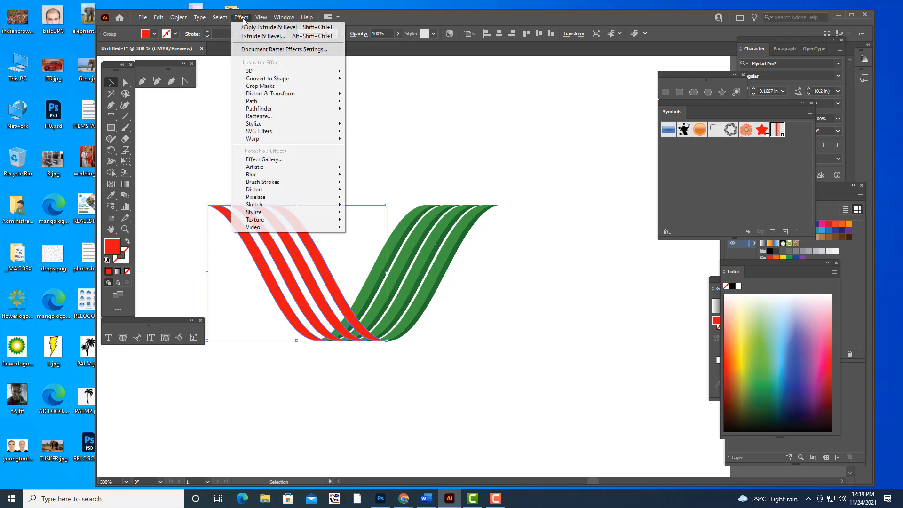
pyautogui.moveTo(292, 70)
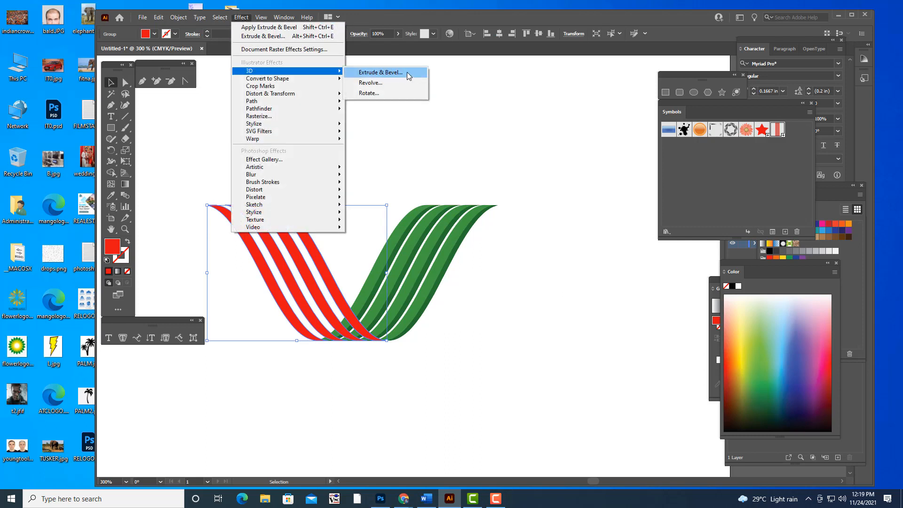
pyautogui.click(412, 73)
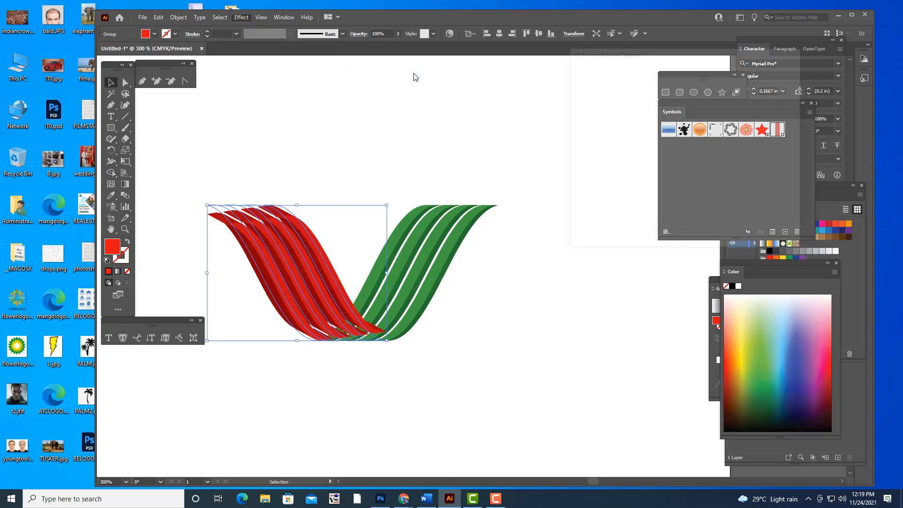
pyautogui.press('Tab')
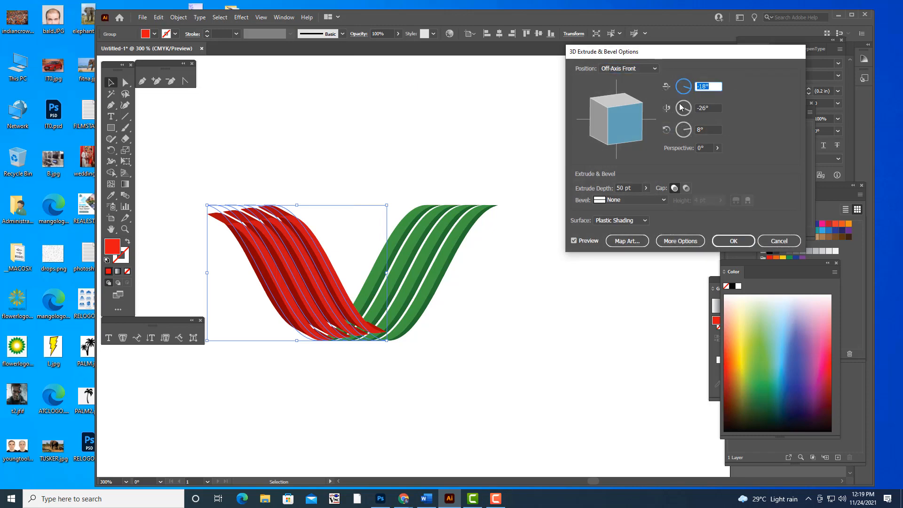
pyautogui.write('0')
pyautogui.press('Tab')
pyautogui.write('0')
pyautogui.press('Tab')
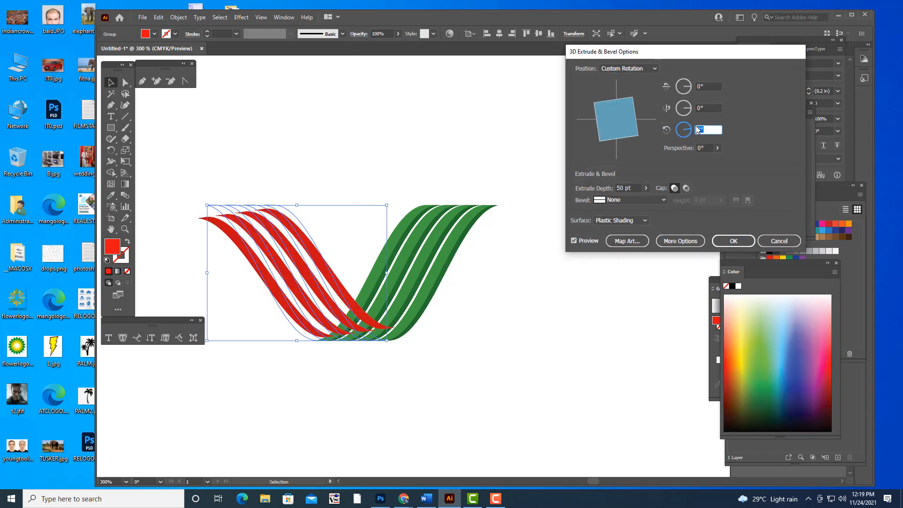
pyautogui.write('0')
# - Raise the red extrusion's Y-axis rotation to 8°, apply the effect and deselect the artwork
pyautogui.click(710, 109)
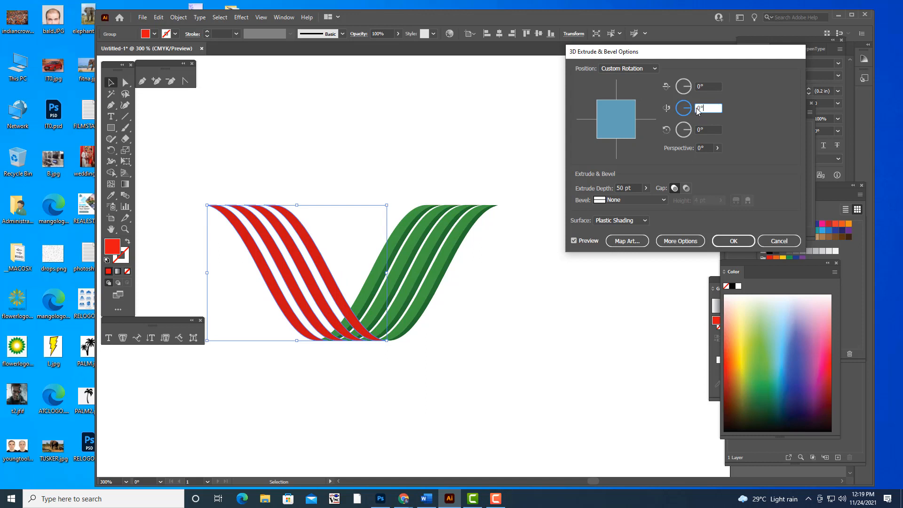
pyautogui.press('Up')
pyautogui.press('Up')
pyautogui.press('Up')
pyautogui.press('Up')
pyautogui.press('Up')
pyautogui.press('Up')
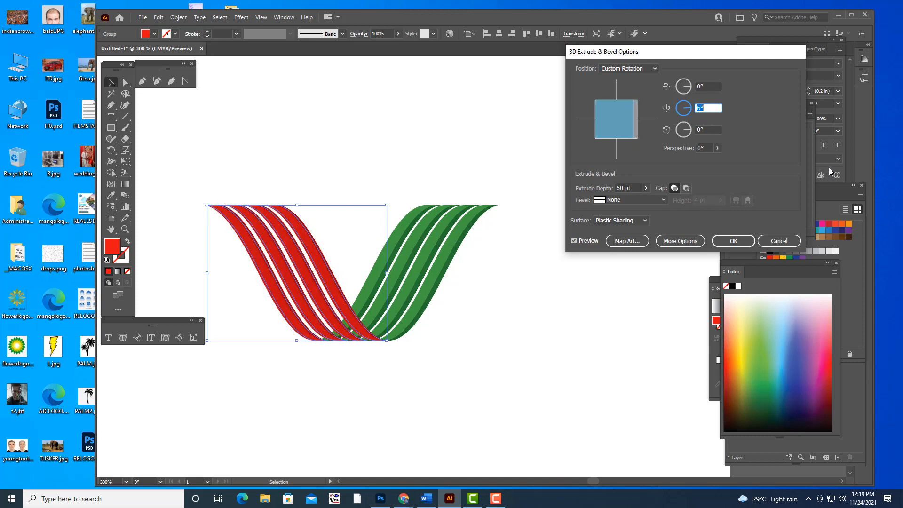
pyautogui.press('Up')
pyautogui.press('Up')
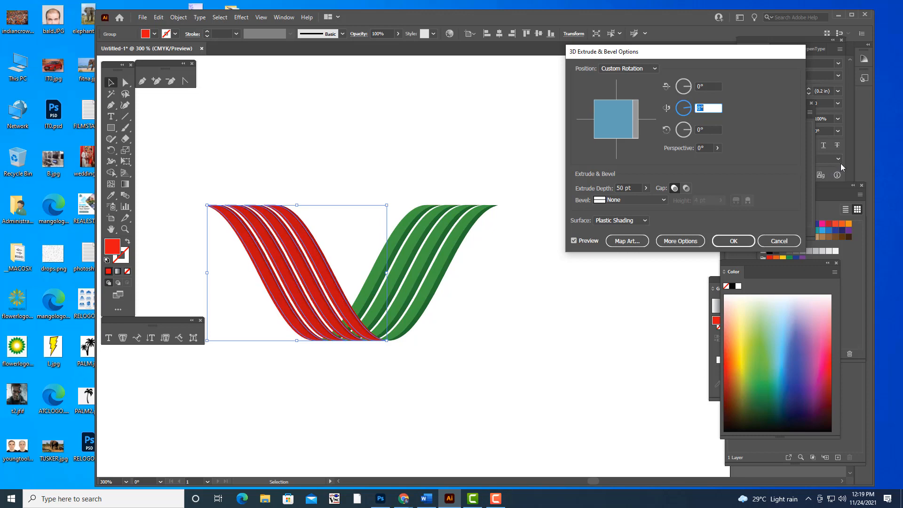
pyautogui.click(733, 241)
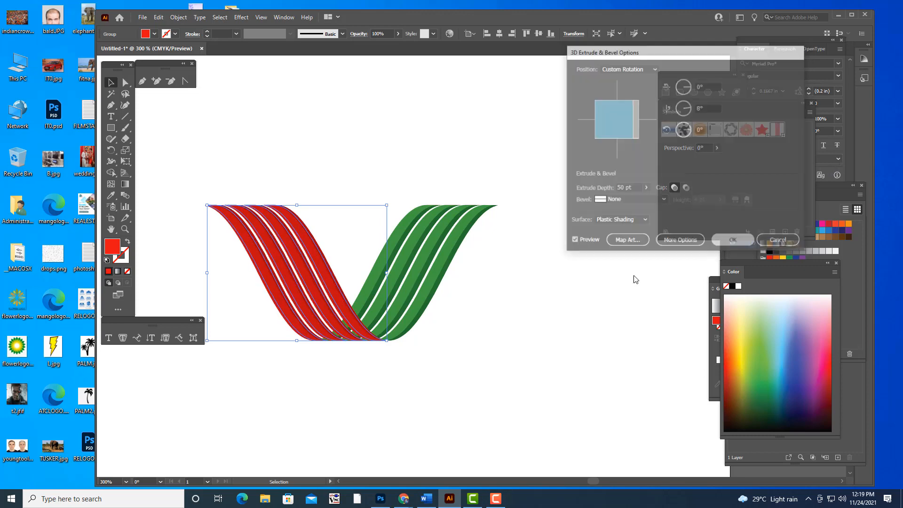
pyautogui.click(484, 313)
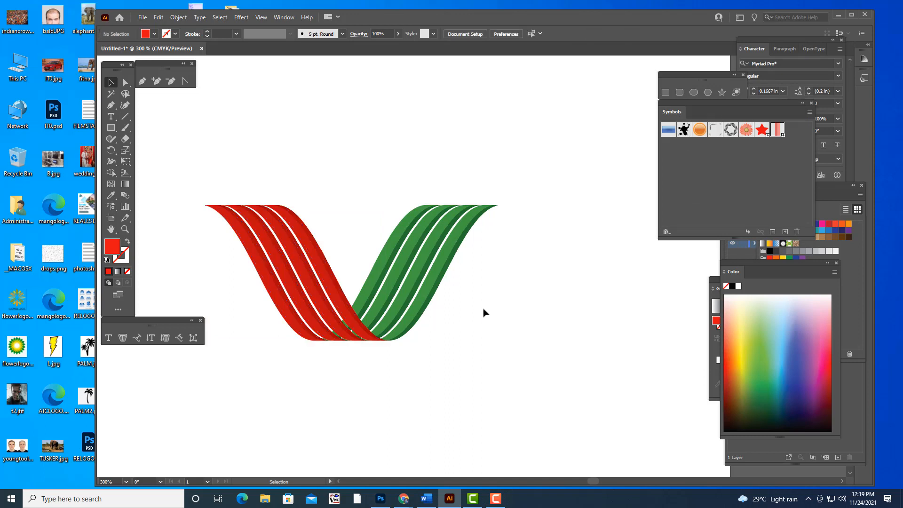
# - Expand the appearance of the extruded green stripes and deselect them
pyautogui.scroll(2, 475, 301)
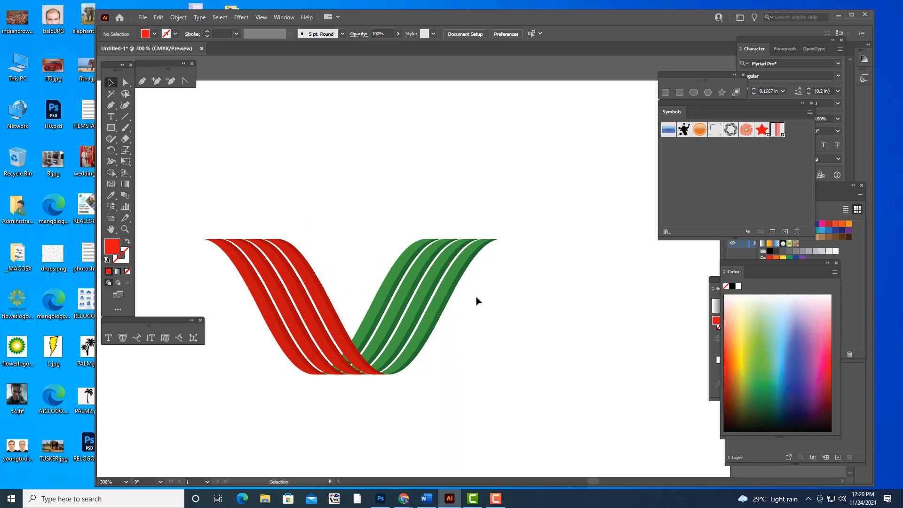
pyautogui.click(442, 308)
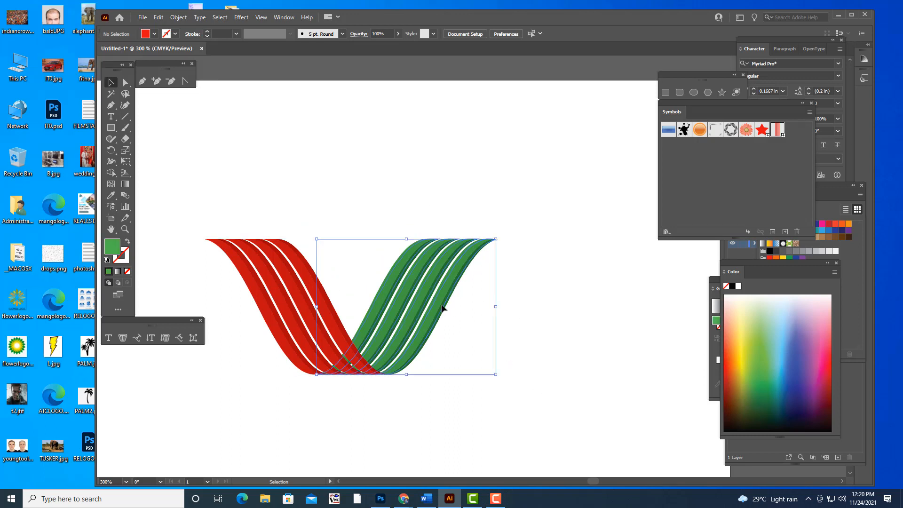
pyautogui.click(498, 282)
pyautogui.click(459, 279)
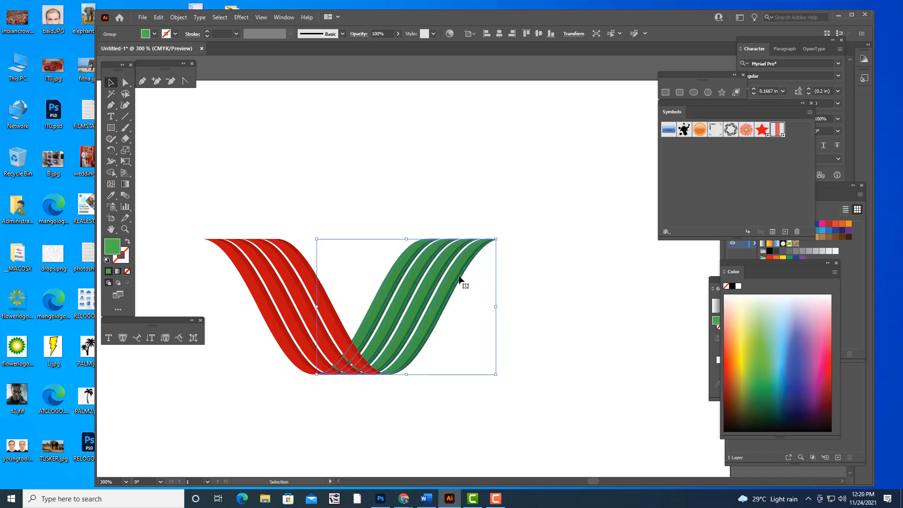
pyautogui.click(178, 17)
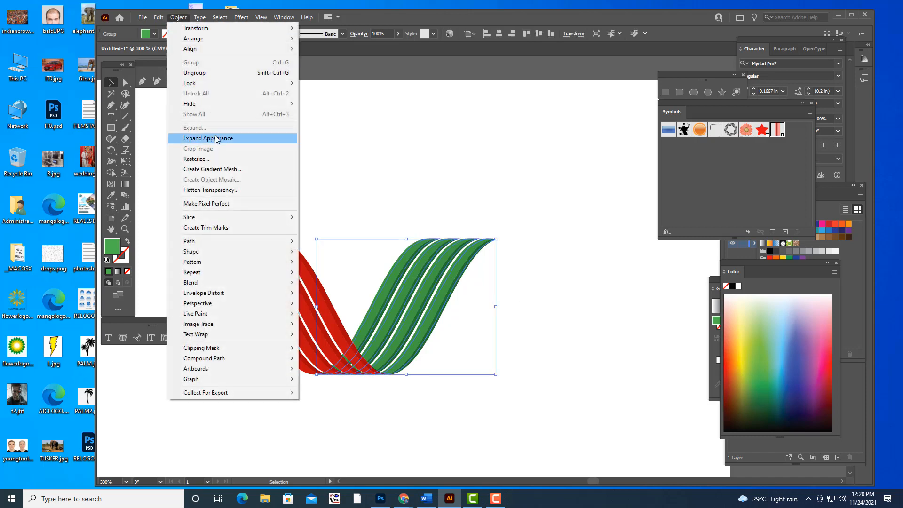
pyautogui.click(209, 138)
pyautogui.click(458, 143)
# - Expand the appearance of the extruded red stripes
pyautogui.click(310, 281)
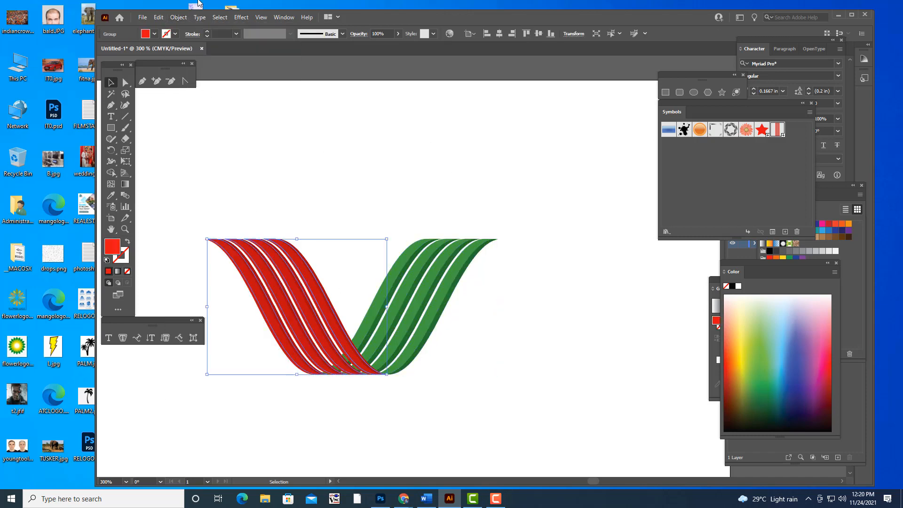
pyautogui.click(179, 17)
pyautogui.click(228, 137)
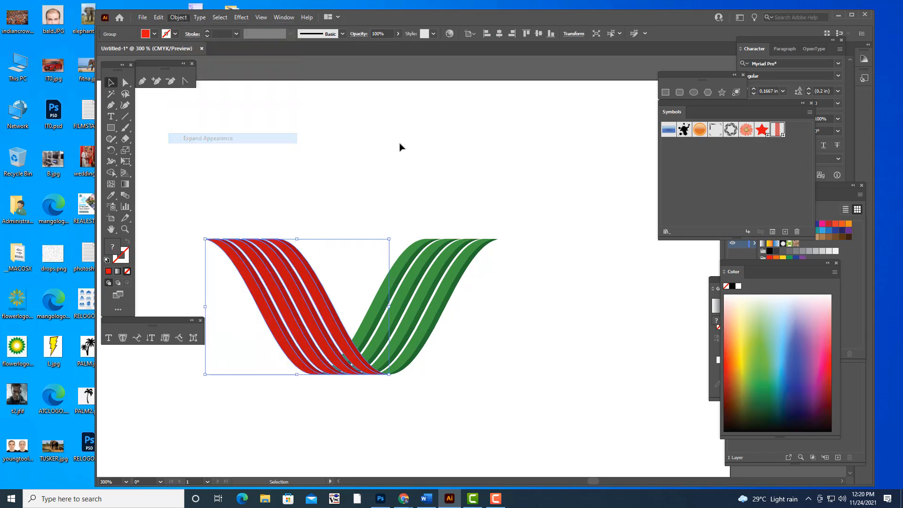
# - Ungroup the expanded green stripes three times to separate their faces and dark side pieces, leaving nothing selected
pyautogui.click(403, 141)
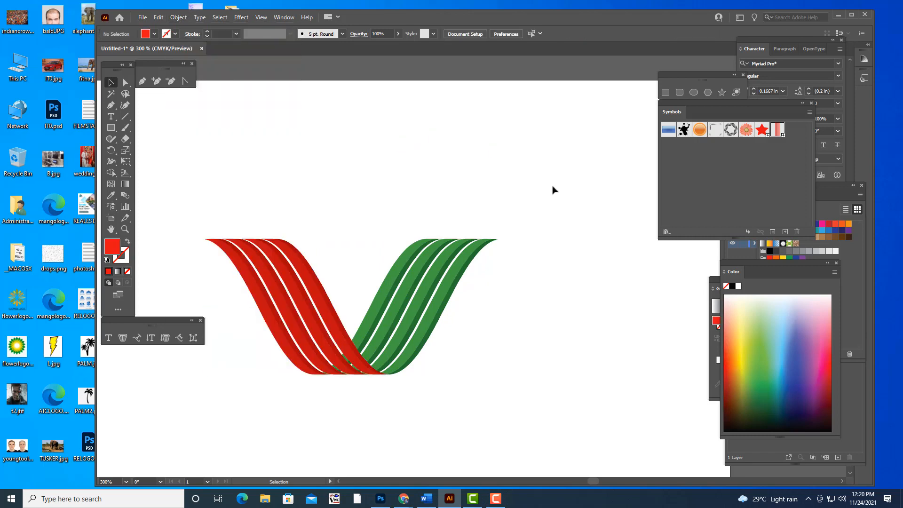
pyautogui.click(465, 266)
pyautogui.rightClick(465, 265)
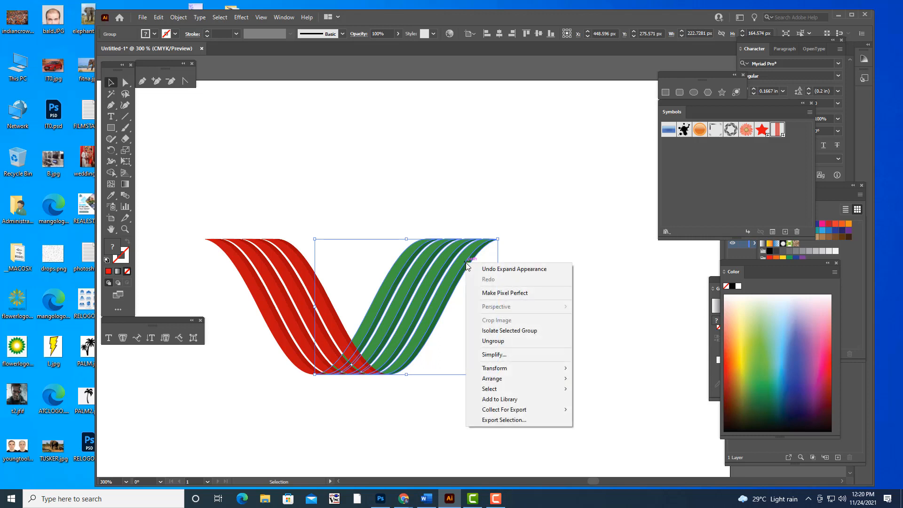
pyautogui.click(516, 340)
pyautogui.click(456, 286)
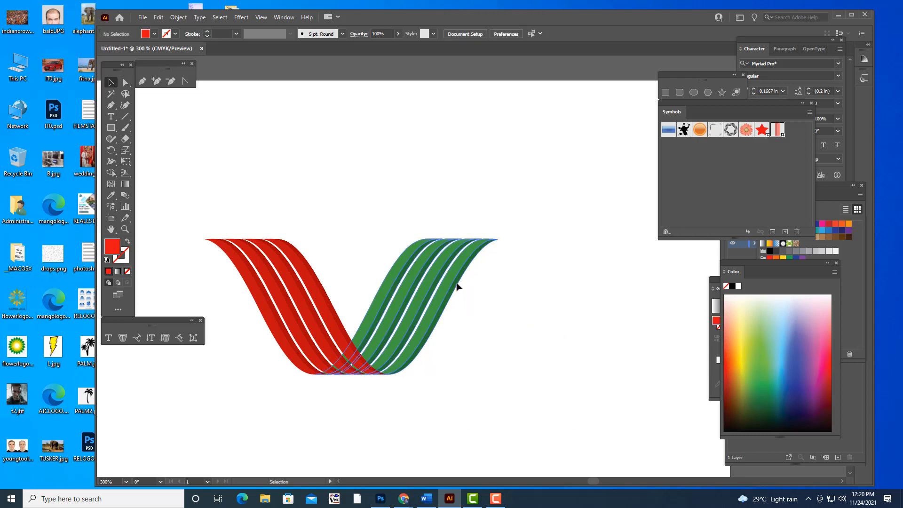
pyautogui.click(456, 286)
pyautogui.rightClick(456, 284)
pyautogui.click(481, 367)
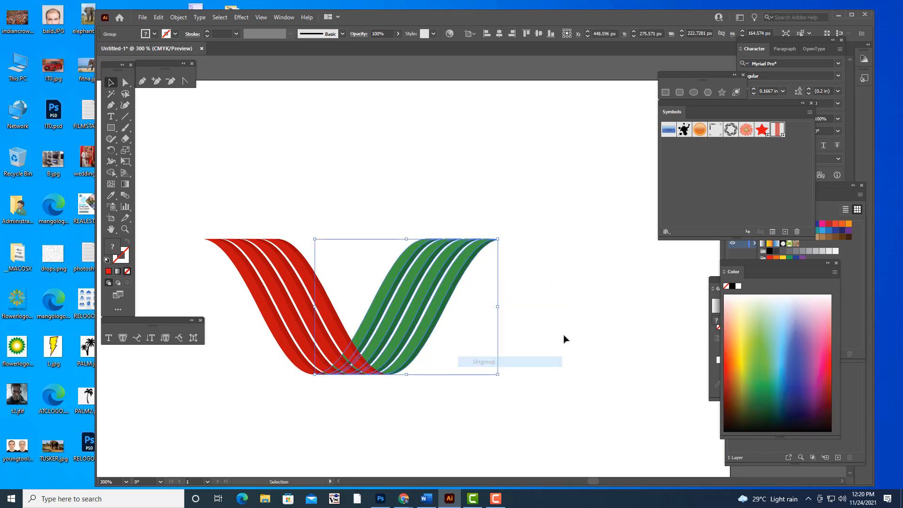
pyautogui.click(441, 318)
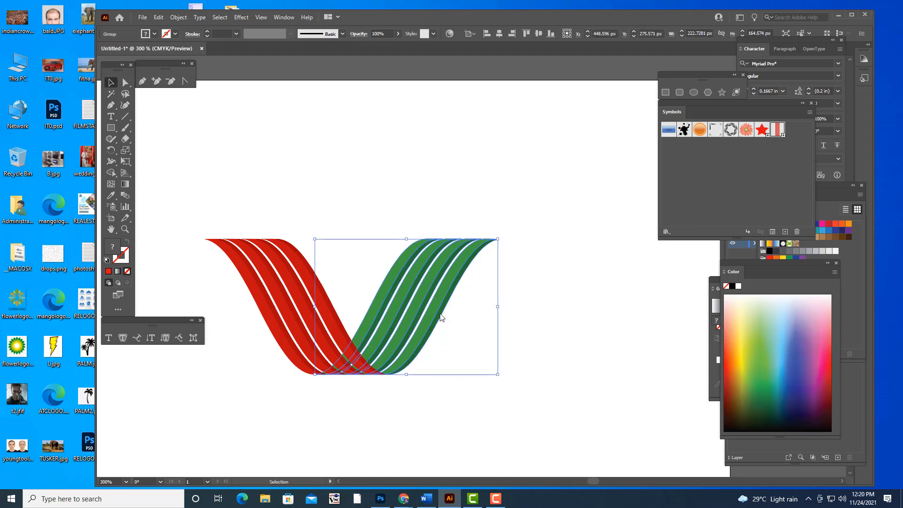
pyautogui.rightClick(441, 316)
pyautogui.click(479, 390)
pyautogui.click(463, 311)
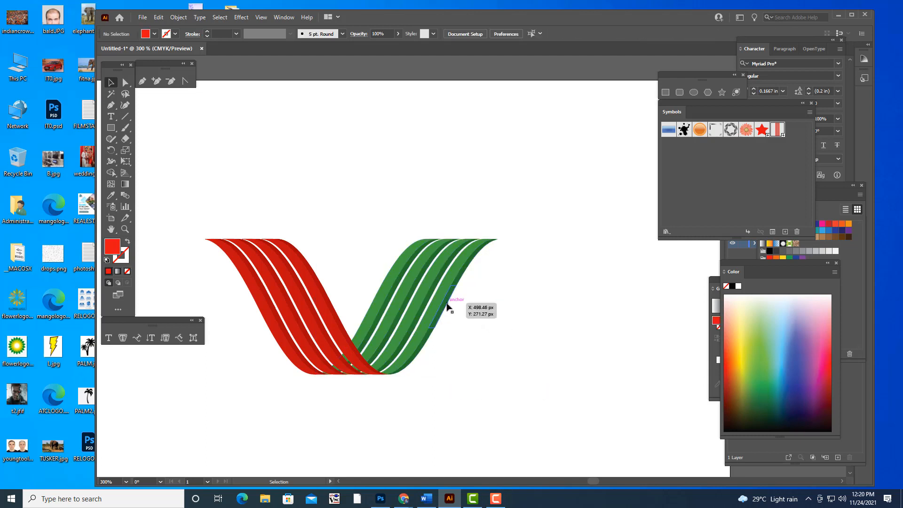
# - Show the Pathfinder panel and move it into clear space above the artwork, then deselect the green piece
pyautogui.click(447, 305)
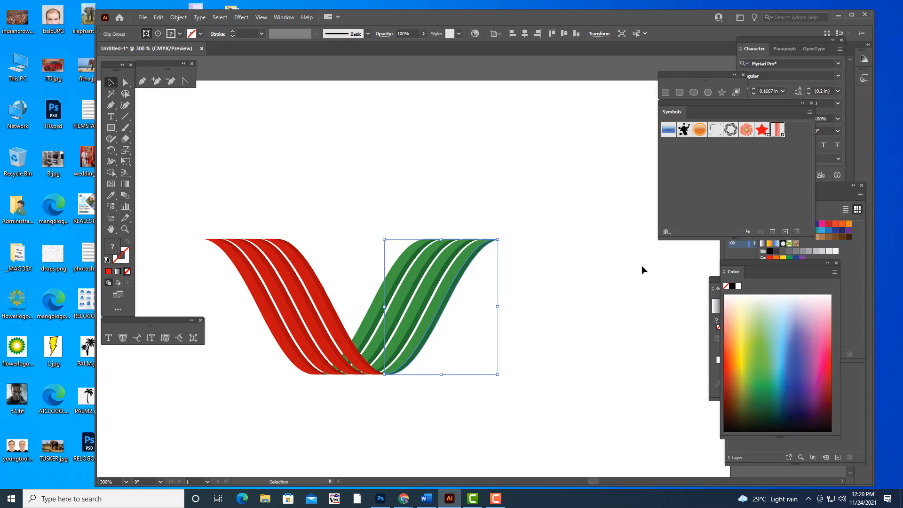
pyautogui.click(284, 17)
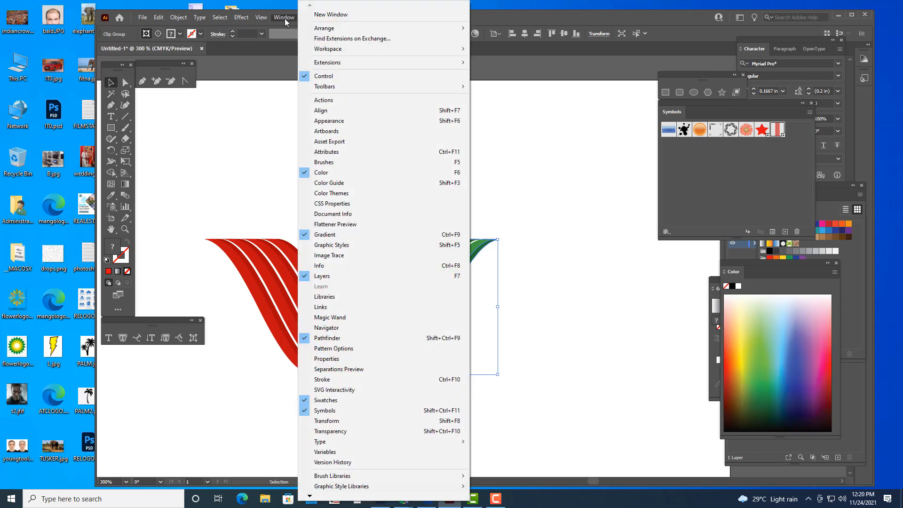
pyautogui.click(341, 337)
pyautogui.moveTo(757, 218); pyautogui.dragTo(606, 78)
pyautogui.click(567, 239)
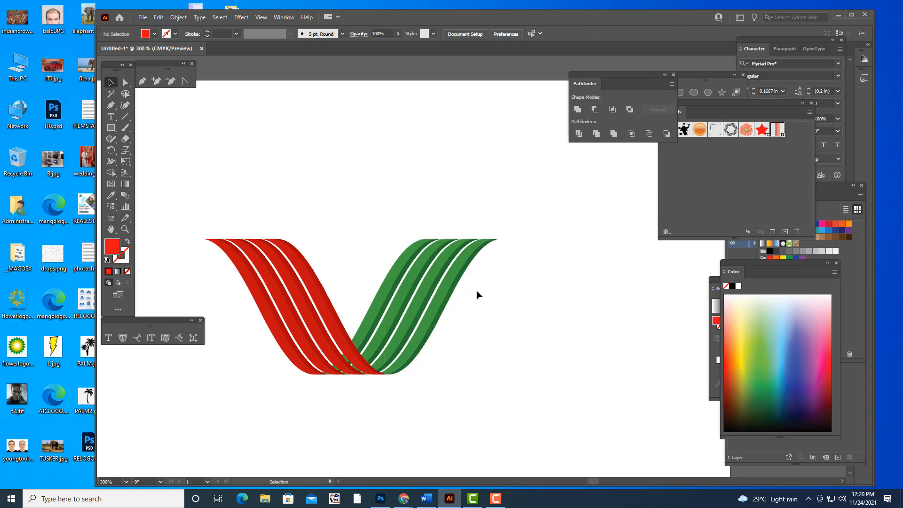
# - Unite the dark side pieces of the two outermost green stripes, each into its own single path
pyautogui.click(455, 298)
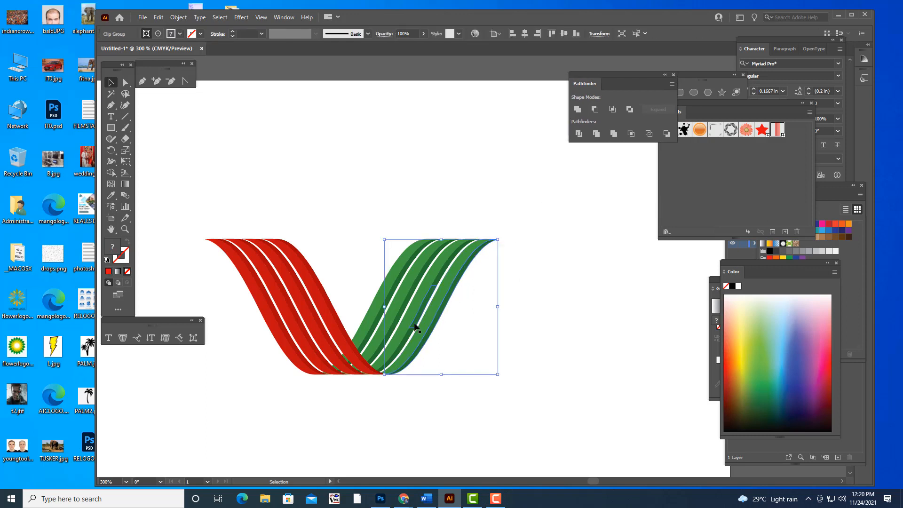
pyautogui.click(578, 112)
pyautogui.click(489, 295)
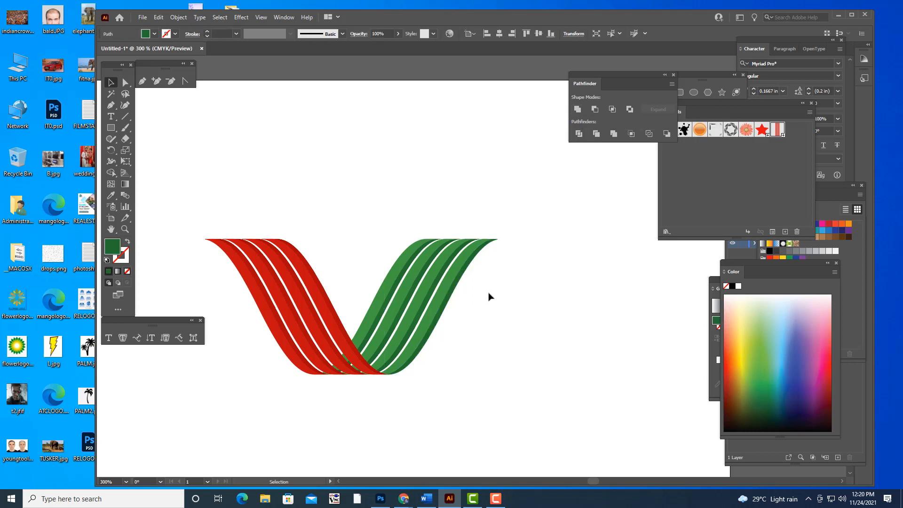
pyautogui.click(450, 300)
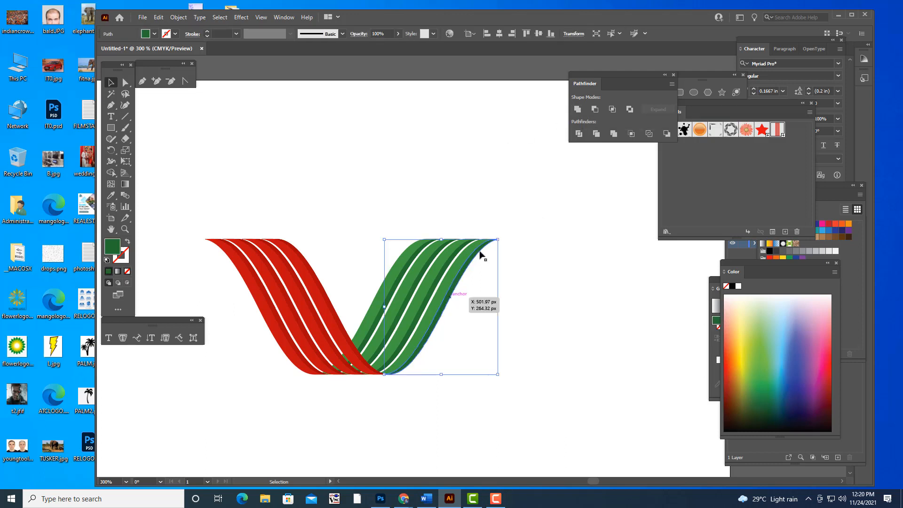
pyautogui.click(440, 282)
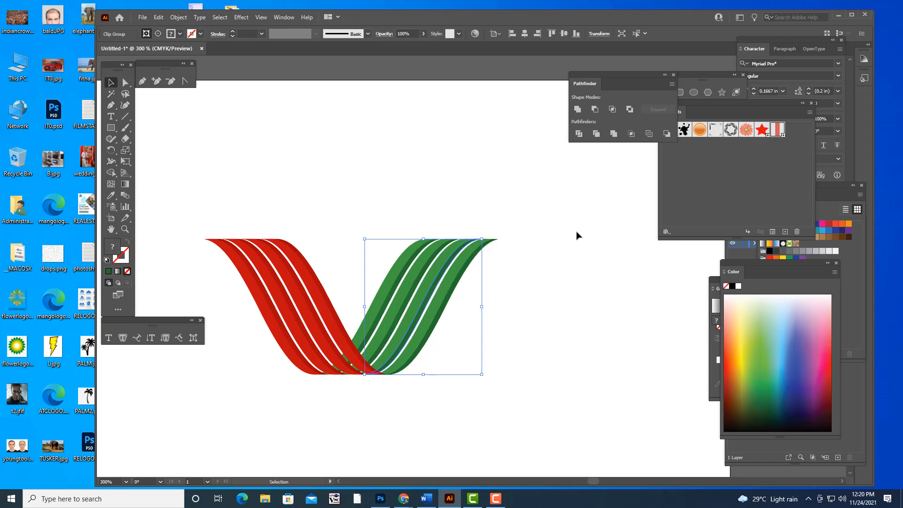
pyautogui.click(578, 110)
pyautogui.click(443, 195)
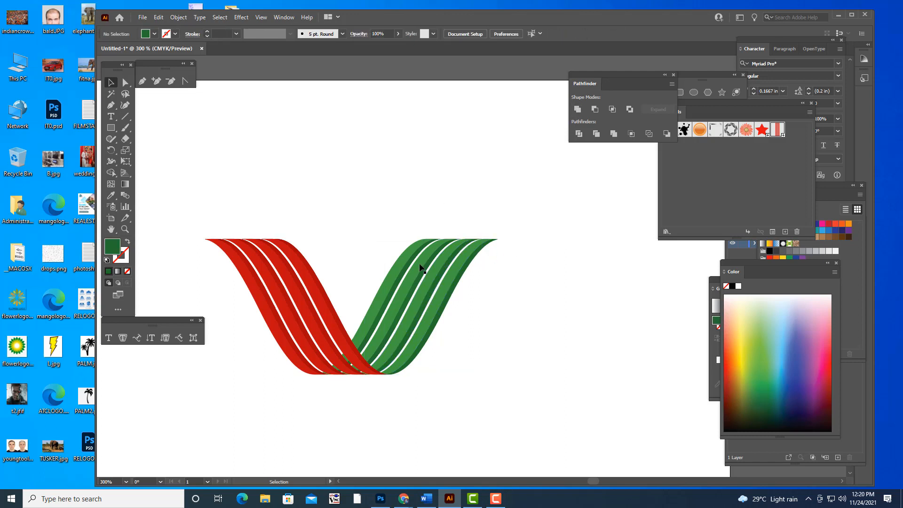
# - Unite the dark side pieces of the two inner green stripes, each into its own path, and deselect them
pyautogui.click(426, 268)
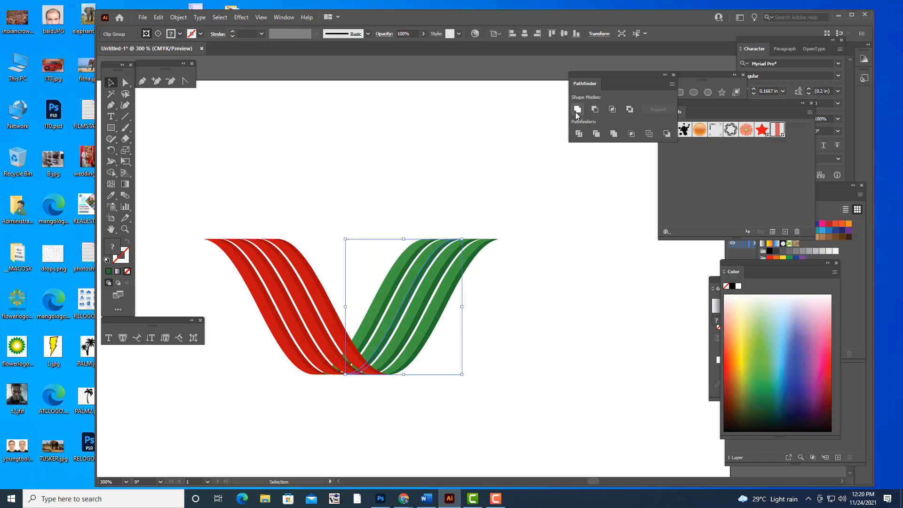
pyautogui.click(578, 111)
pyautogui.click(480, 207)
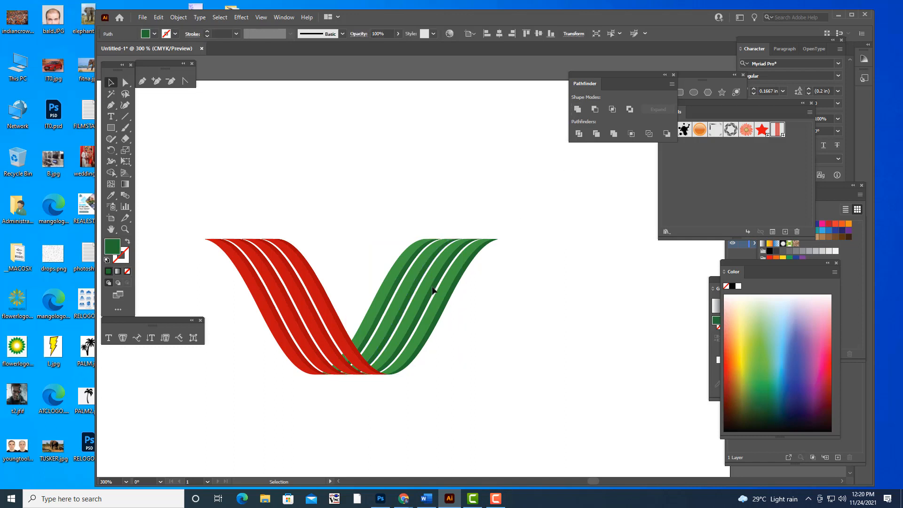
pyautogui.click(399, 278)
pyautogui.click(580, 107)
pyautogui.click(517, 212)
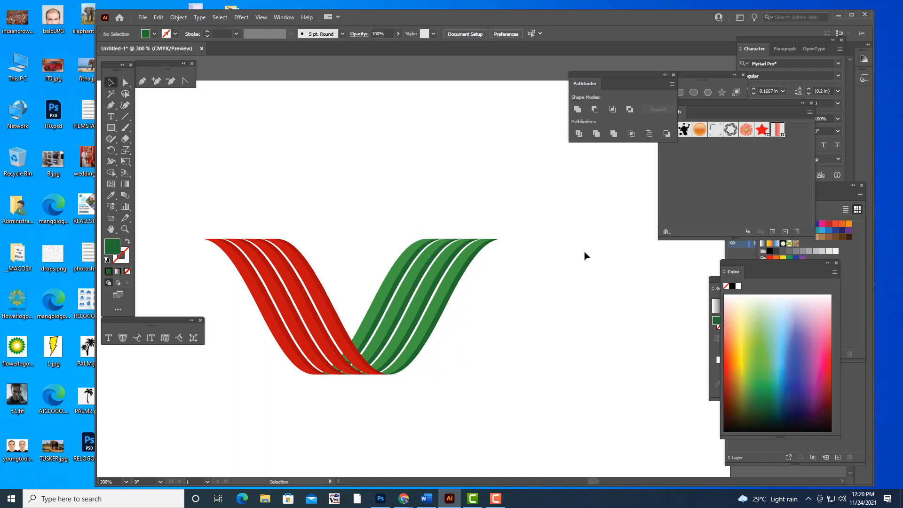
pyautogui.click(453, 285)
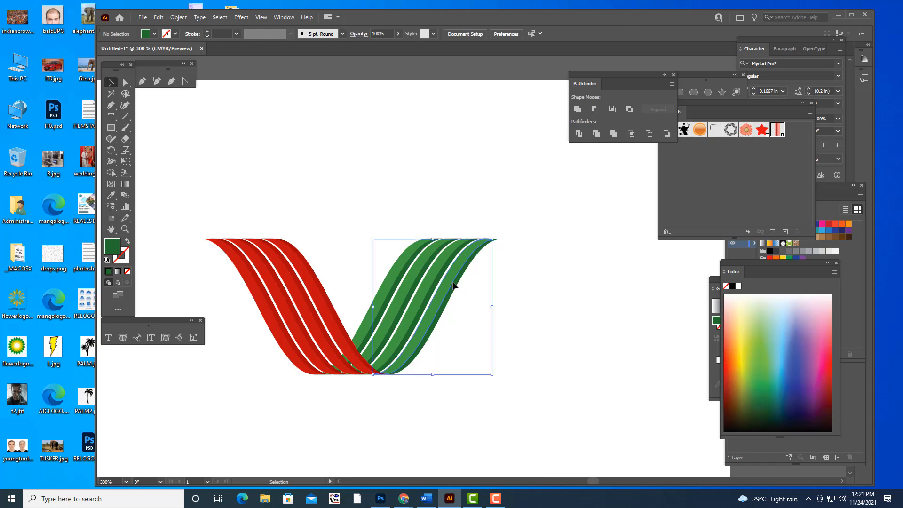
pyautogui.click(598, 309)
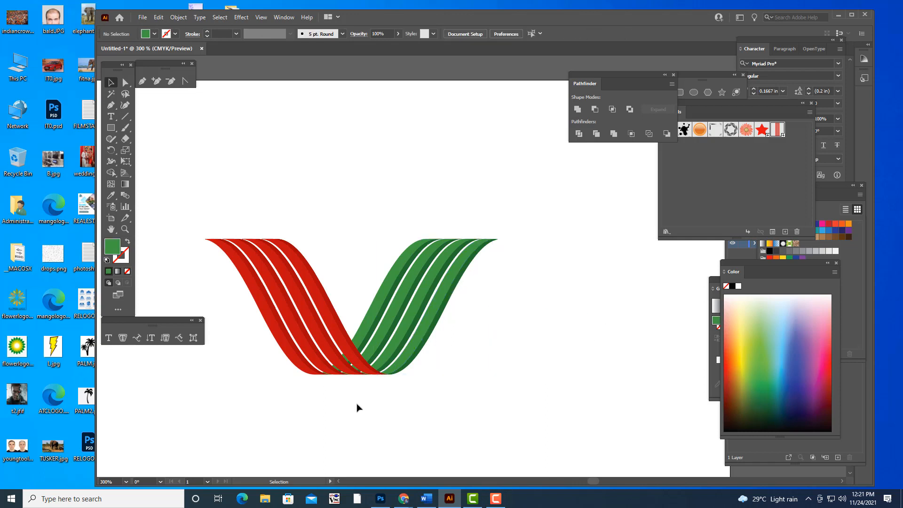
# - Ungroup the expanded red stripes three times so their faces and side pieces are separate, and deselect them
pyautogui.click(362, 360)
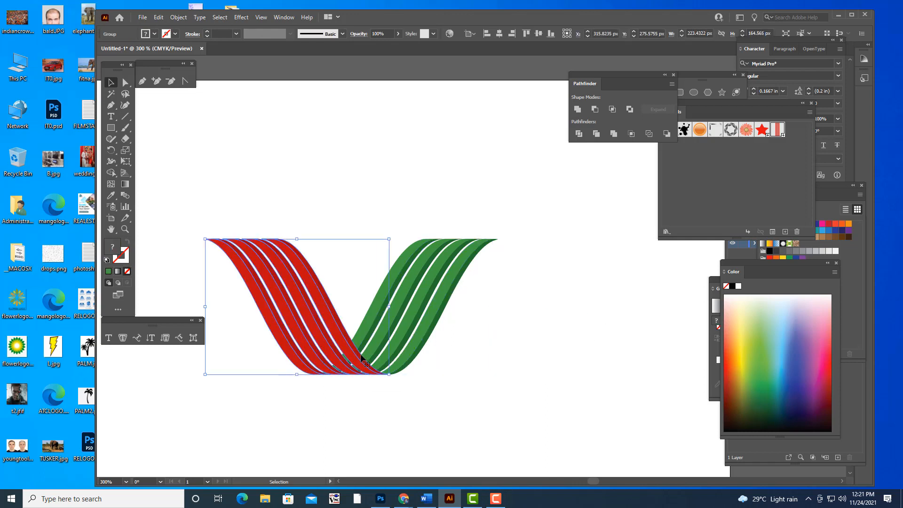
pyautogui.rightClick(317, 308)
pyautogui.click(354, 386)
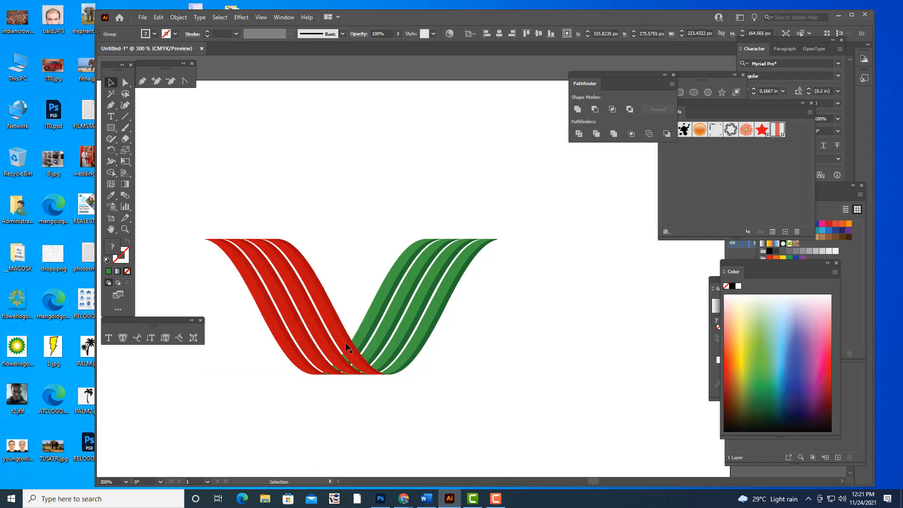
pyautogui.rightClick(335, 322)
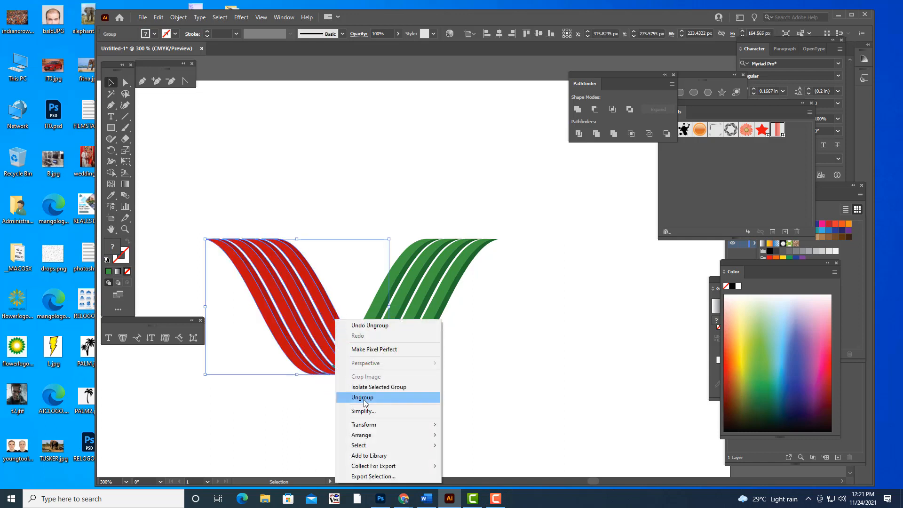
pyautogui.click(363, 396)
pyautogui.click(509, 430)
pyautogui.click(346, 352)
pyautogui.rightClick(346, 351)
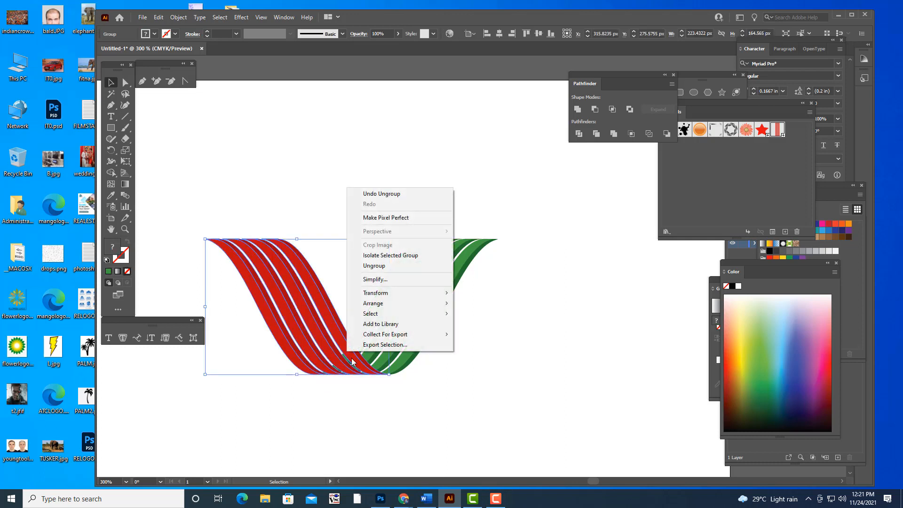
pyautogui.click(393, 270)
pyautogui.click(544, 396)
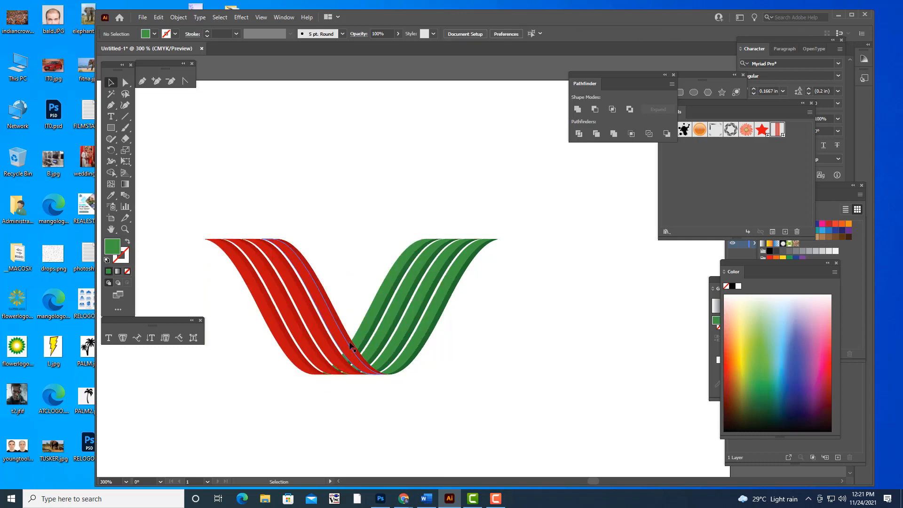
# - Unite the dark side pieces of each of the four red stripes into single paths, working from the innermost stripe outward
pyautogui.click(347, 335)
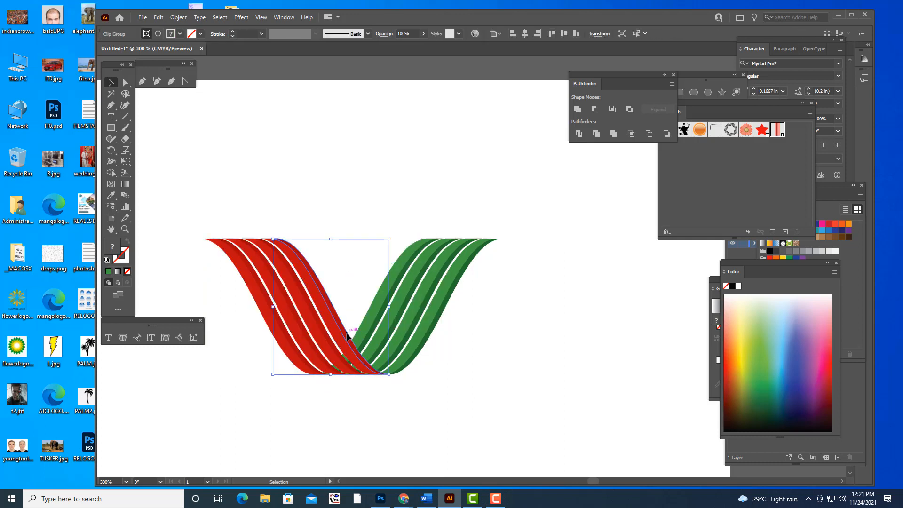
pyautogui.click(577, 109)
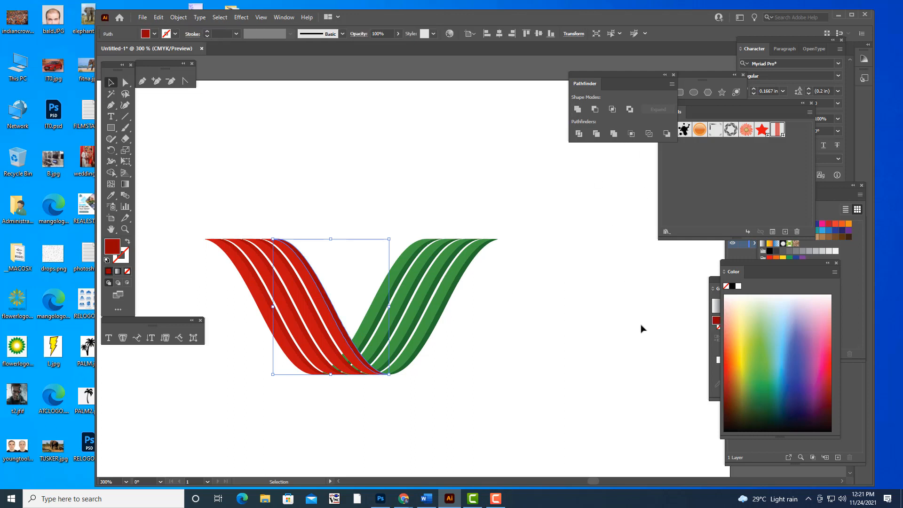
pyautogui.click(312, 306)
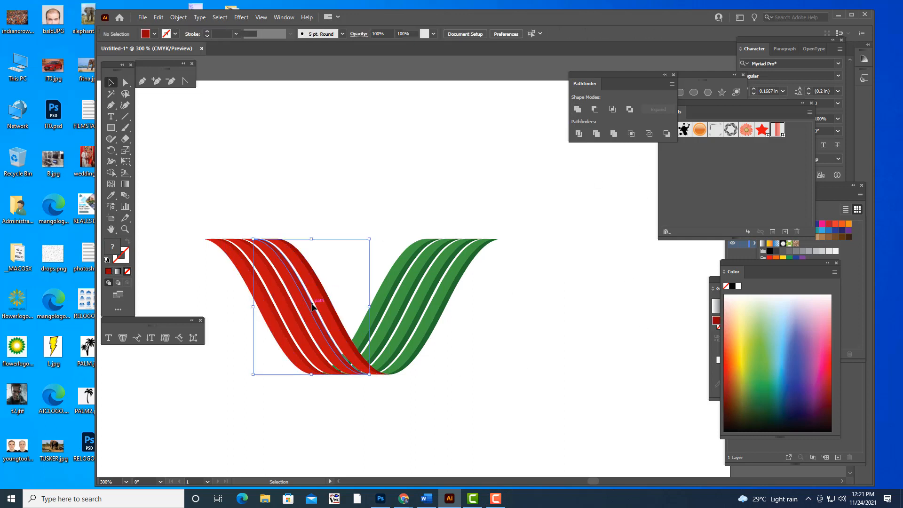
pyautogui.click(577, 109)
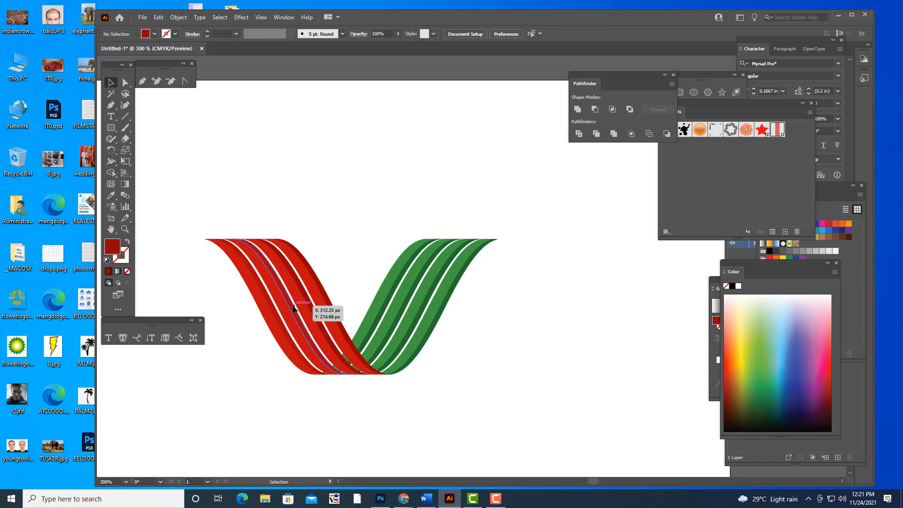
pyautogui.click(312, 306)
pyautogui.click(577, 109)
pyautogui.click(573, 308)
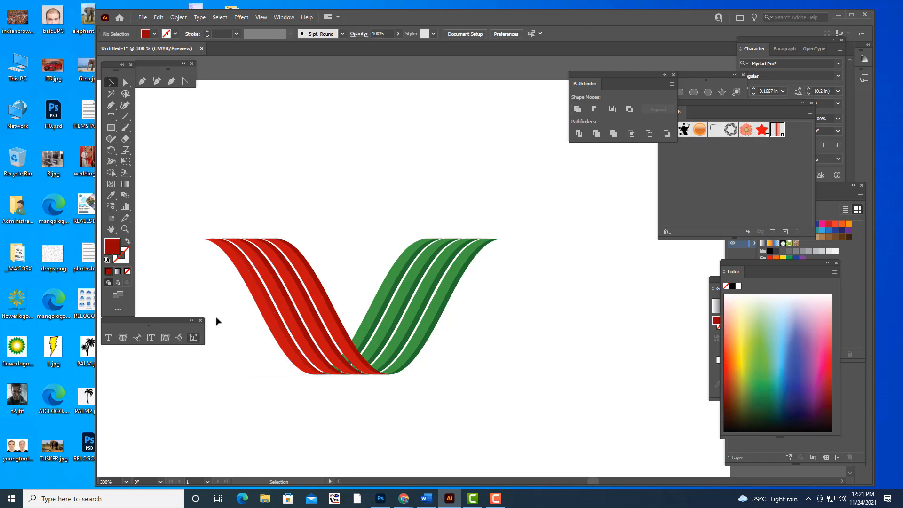
pyautogui.click(271, 308)
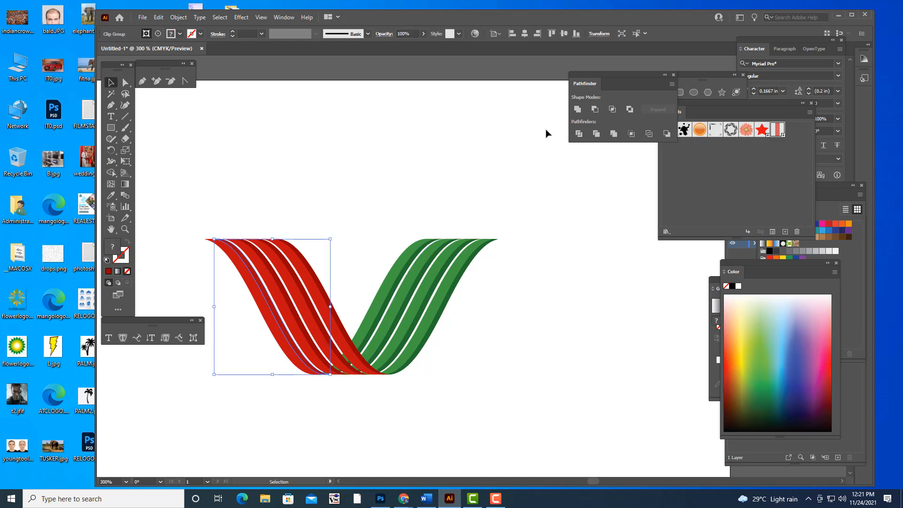
pyautogui.click(490, 176)
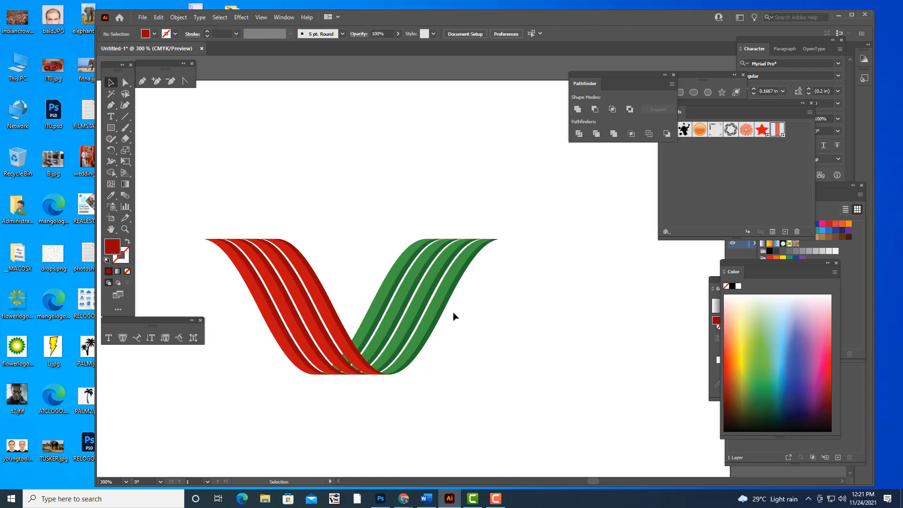
# - Leave the green stripes deselected and show the Swatches panel
pyautogui.click(434, 306)
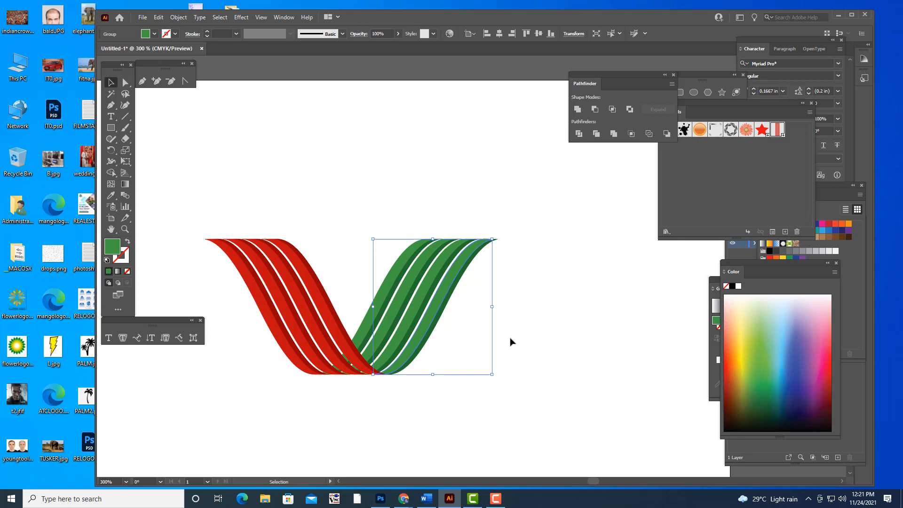
pyautogui.click(581, 257)
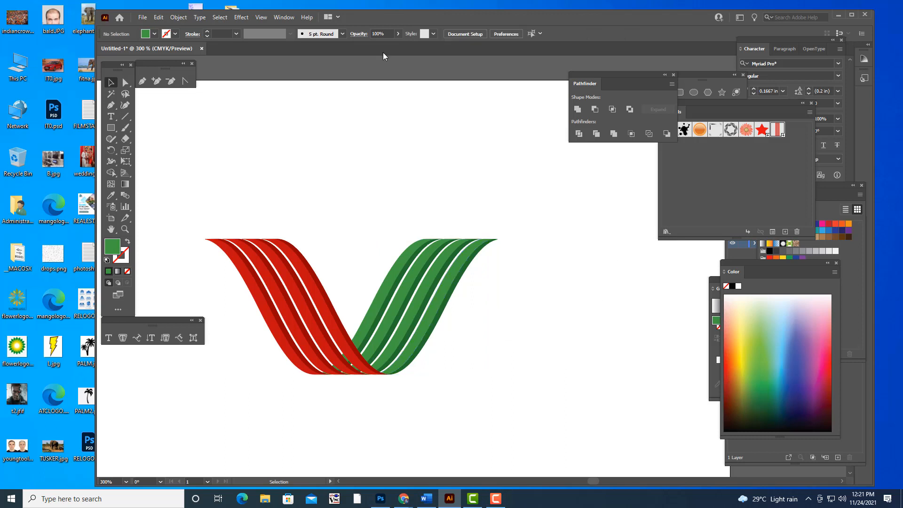
pyautogui.click(283, 17)
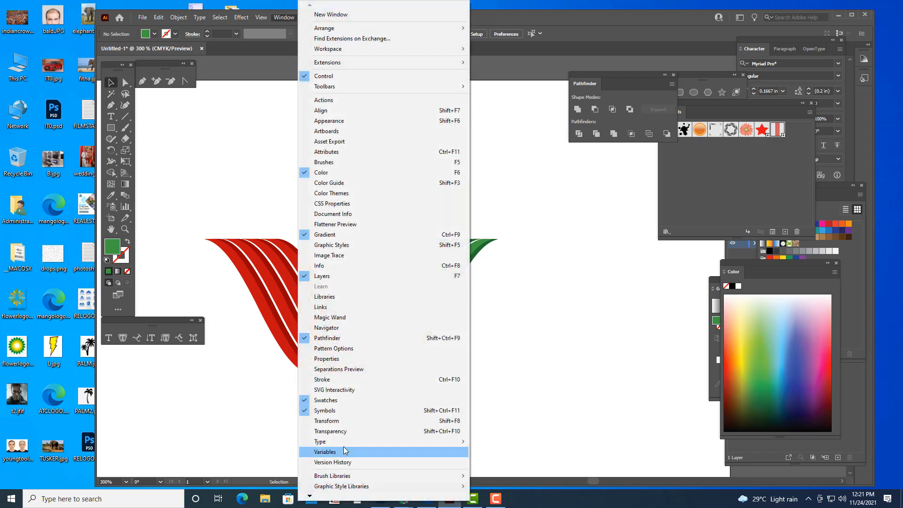
pyautogui.click(335, 398)
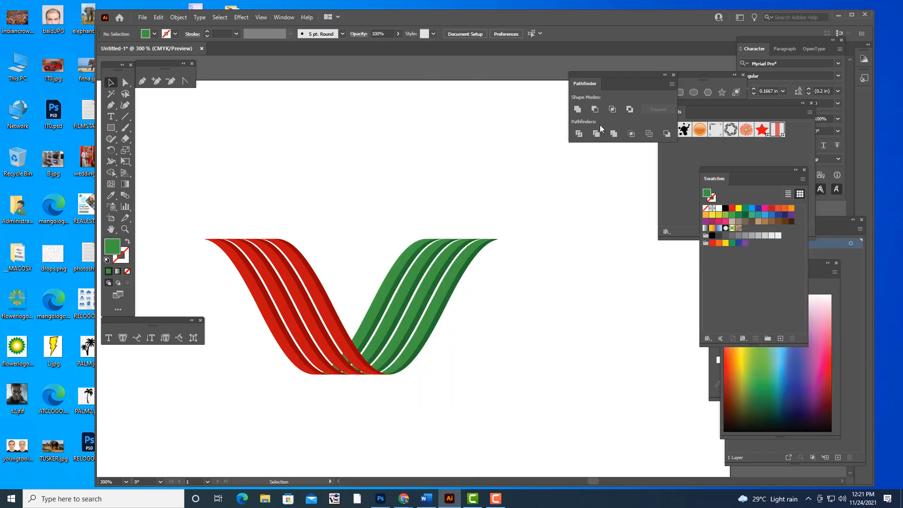
# - Open the Gems and Jewels gradient library with the outermost green stripe's face selected, and arrange the floating panels clear of the artwork
pyautogui.moveTo(601, 128); pyautogui.dragTo(518, 167)
pyautogui.moveTo(607, 84); pyautogui.dragTo(721, 159)
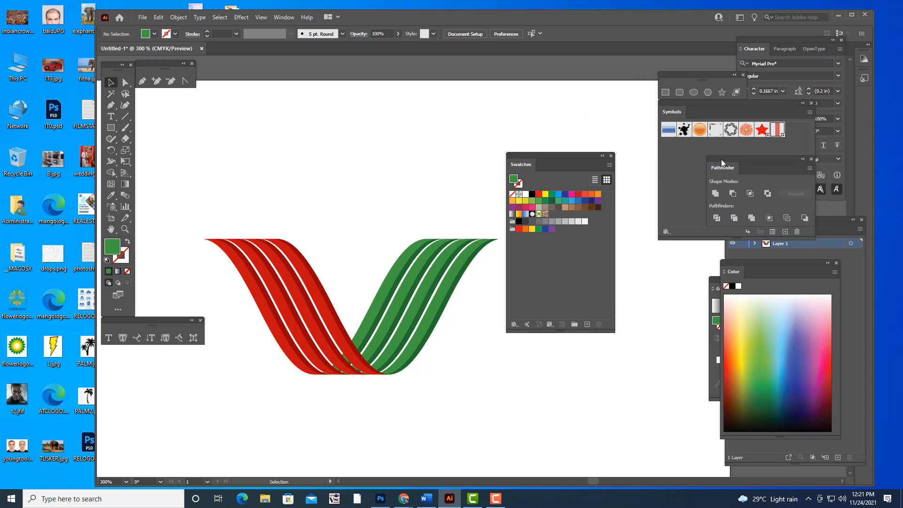
pyautogui.moveTo(532, 163); pyautogui.dragTo(550, 161)
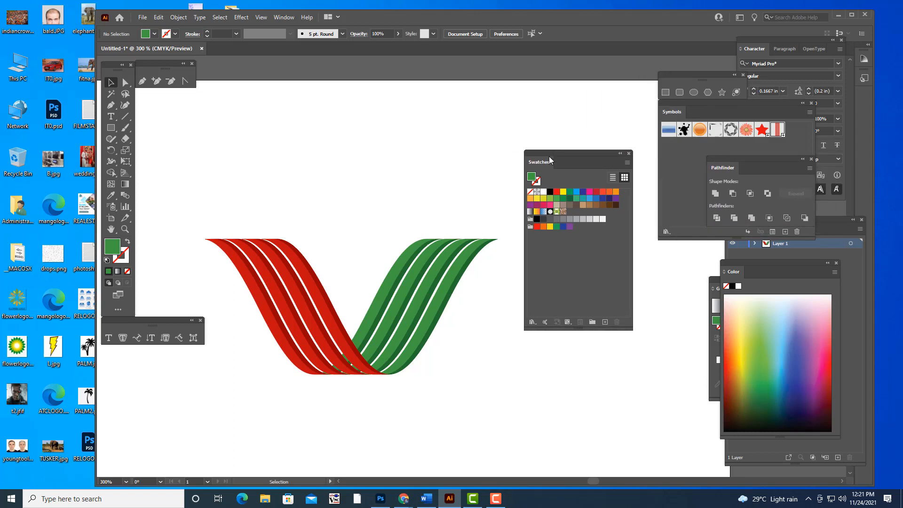
pyautogui.click(453, 277)
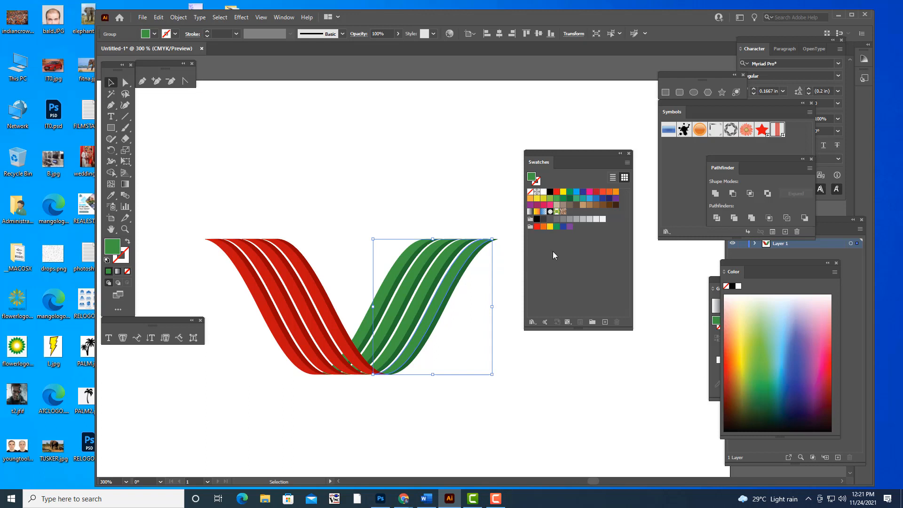
pyautogui.click(532, 322)
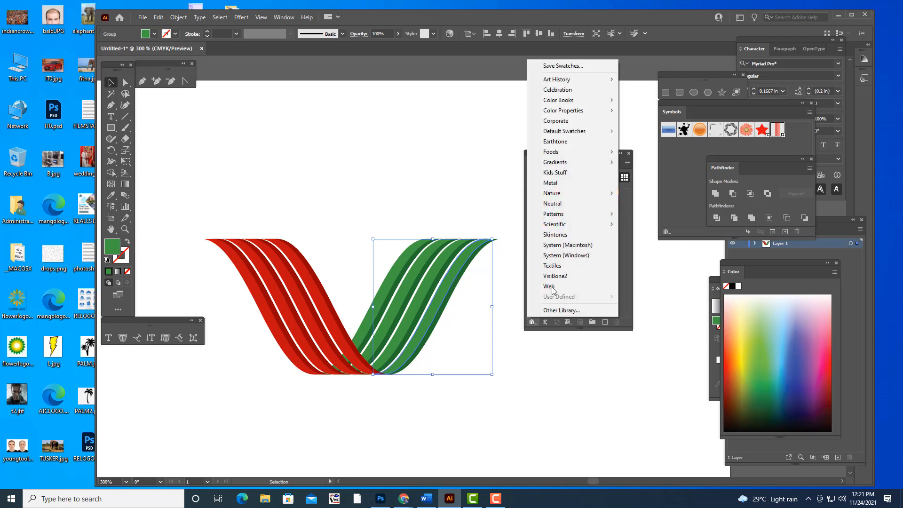
pyautogui.moveTo(580, 164)
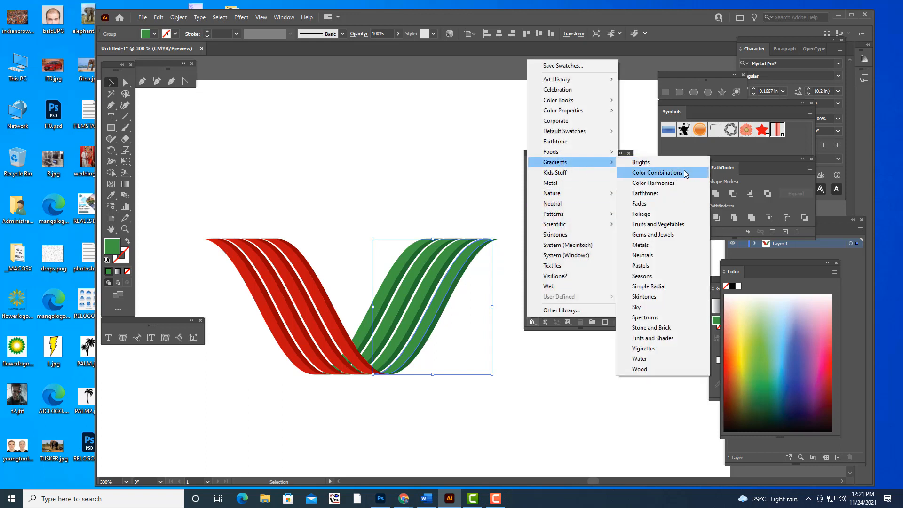
pyautogui.click(652, 234)
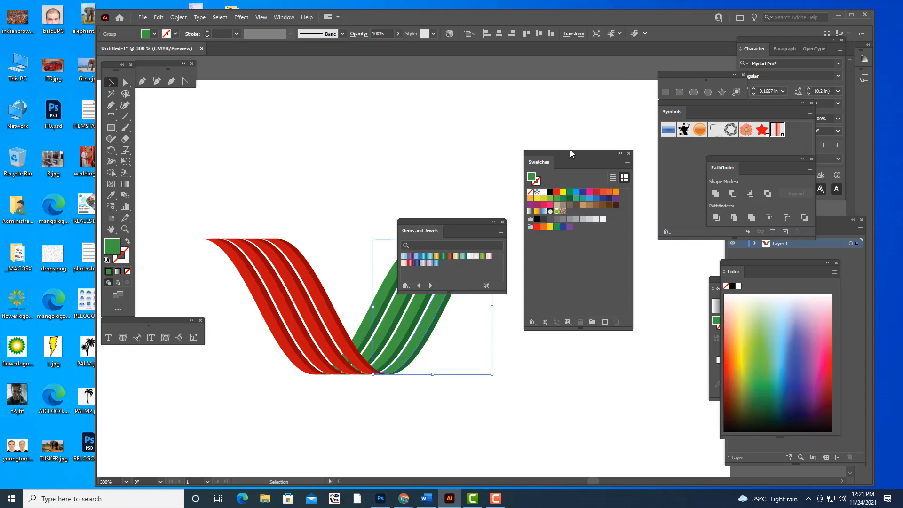
pyautogui.moveTo(570, 154); pyautogui.dragTo(661, 167)
pyautogui.moveTo(419, 222); pyautogui.dragTo(492, 152)
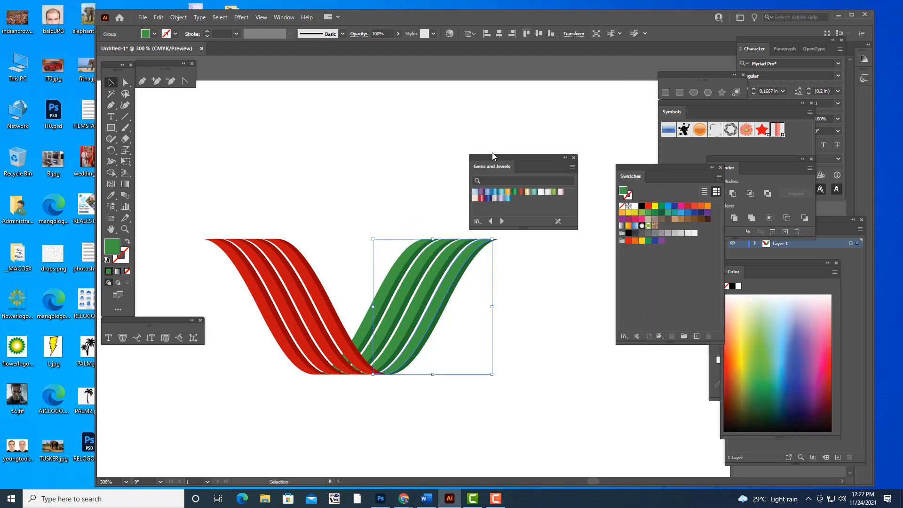
# - Fill the faces of the two outer green stripes with the Sapphire gradient from the Gems and Jewels library
pyautogui.click(522, 279)
pyautogui.click(447, 282)
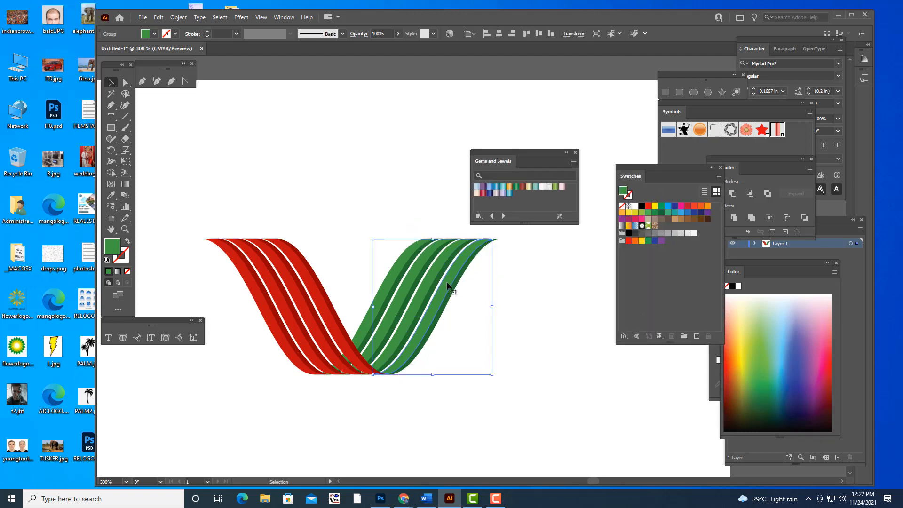
pyautogui.click(490, 196)
pyautogui.click(535, 336)
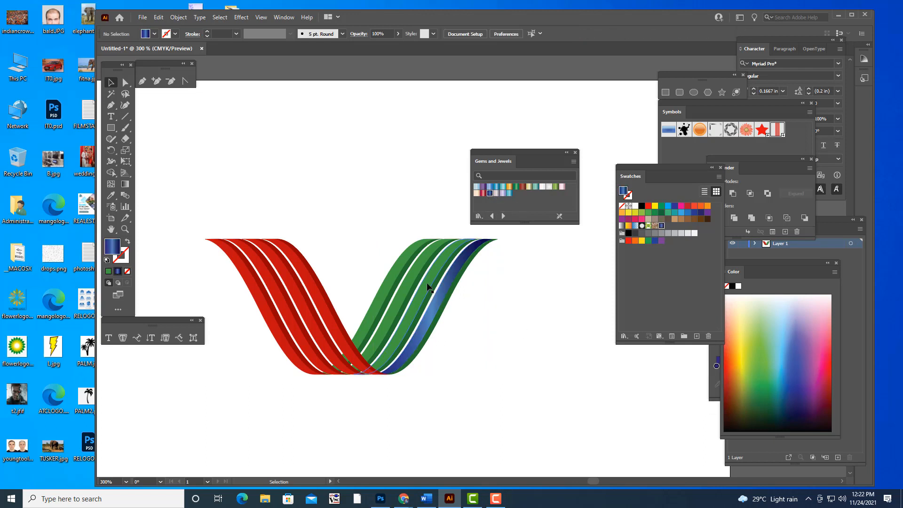
pyautogui.click(464, 243)
pyautogui.click(490, 196)
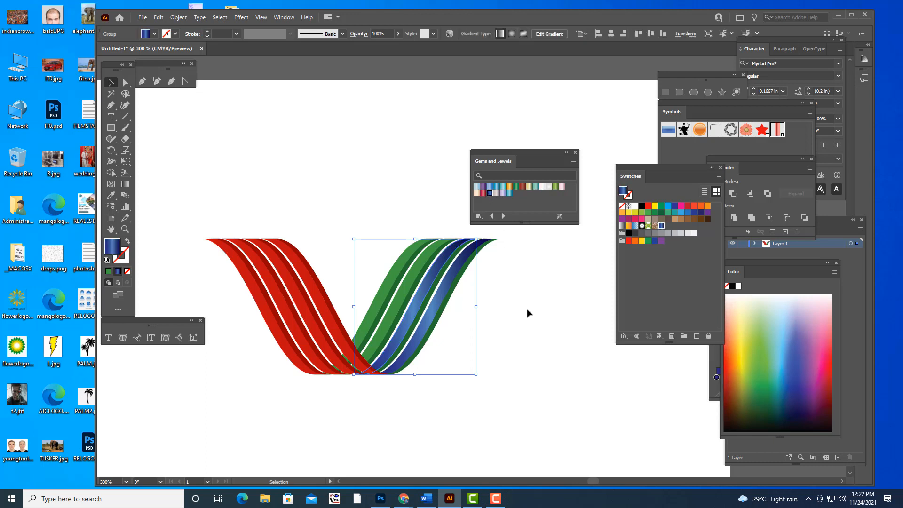
pyautogui.click(527, 312)
# - Apply the same Sapphire gradient to the faces of the two inner green stripes and deselect them
pyautogui.click(439, 254)
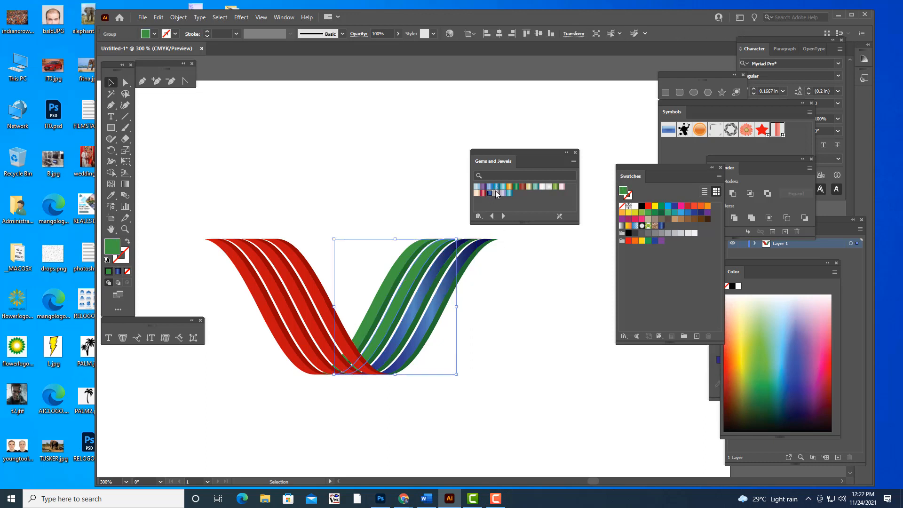
pyautogui.click(490, 193)
pyautogui.click(524, 312)
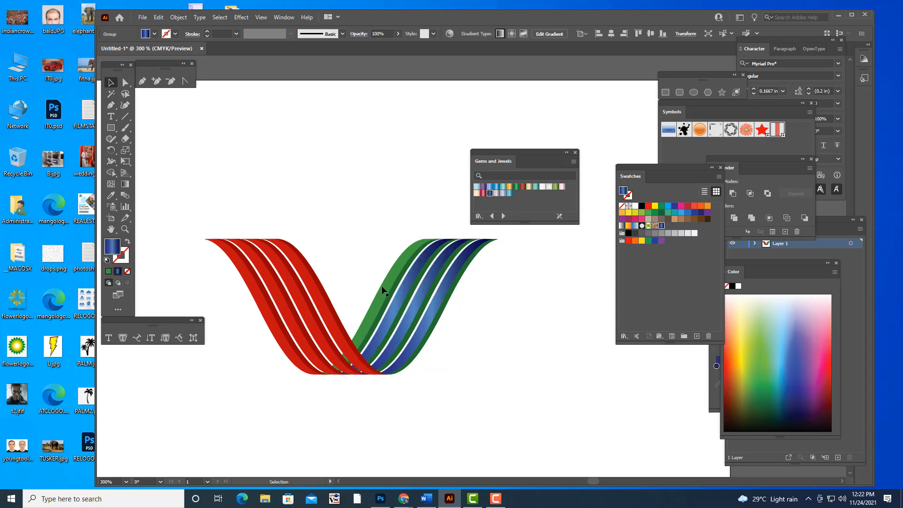
pyautogui.click(382, 288)
pyautogui.click(488, 194)
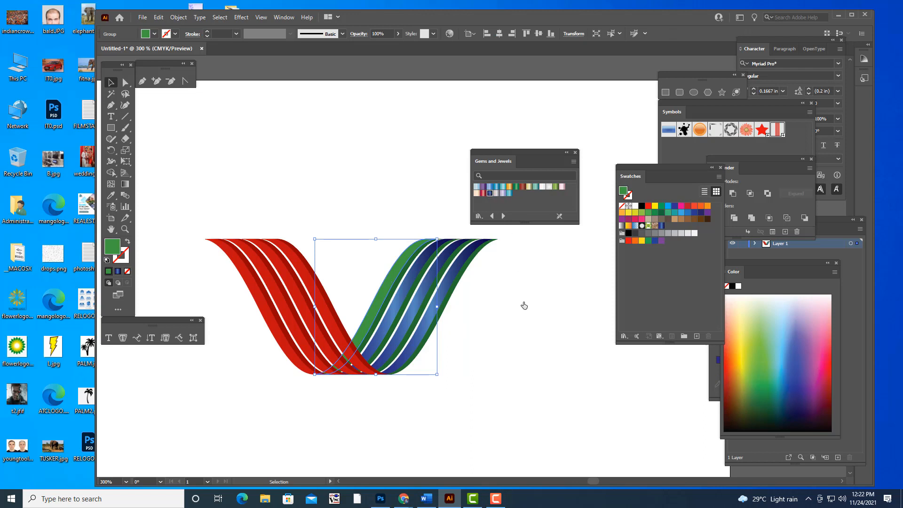
pyautogui.click(525, 307)
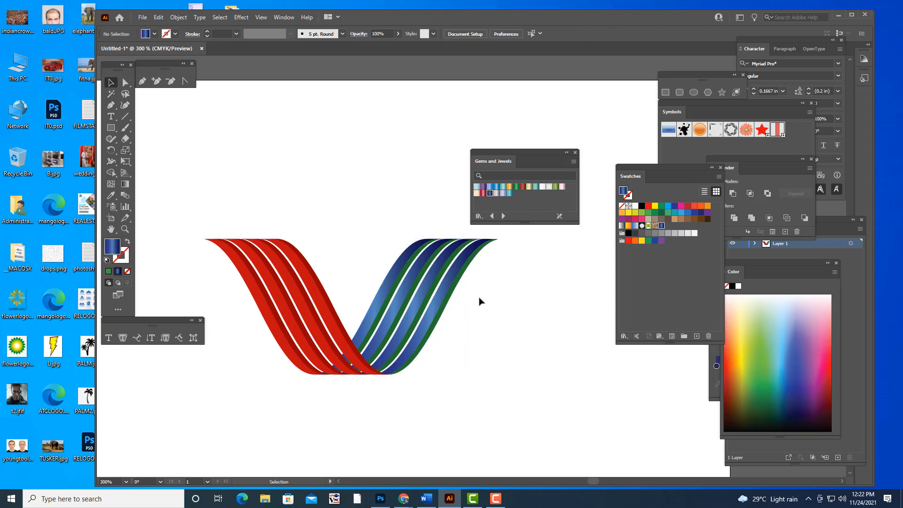
# - Fill the dark green side pieces of the two outer blue stripes with the emerald-green gradient from Gems and Jewels
pyautogui.click(498, 313)
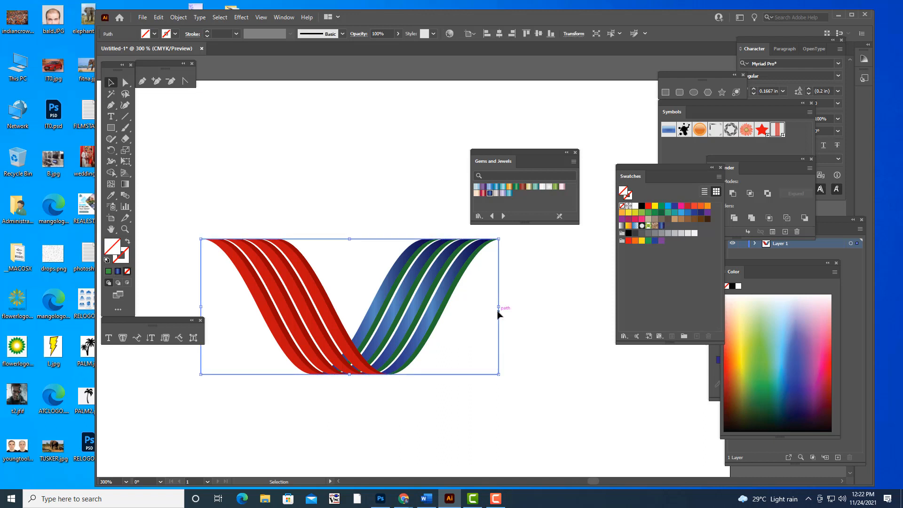
pyautogui.click(500, 313)
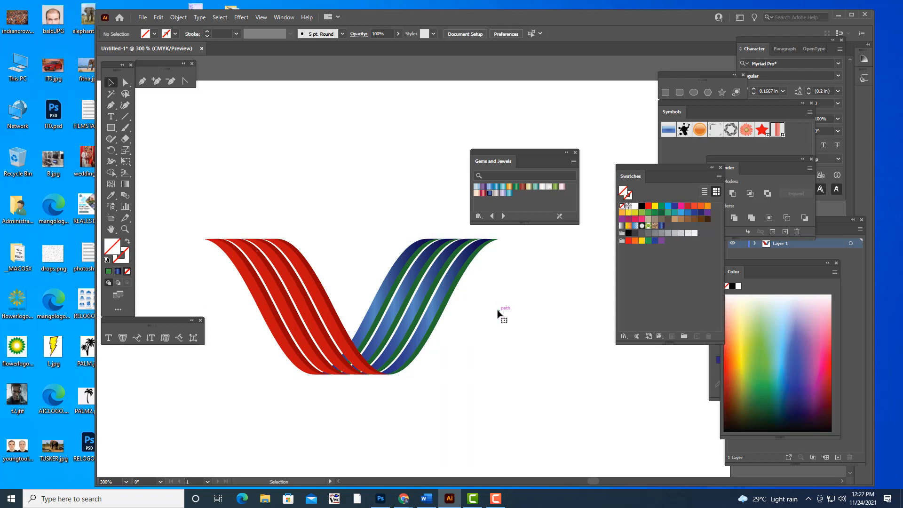
pyautogui.click(448, 305)
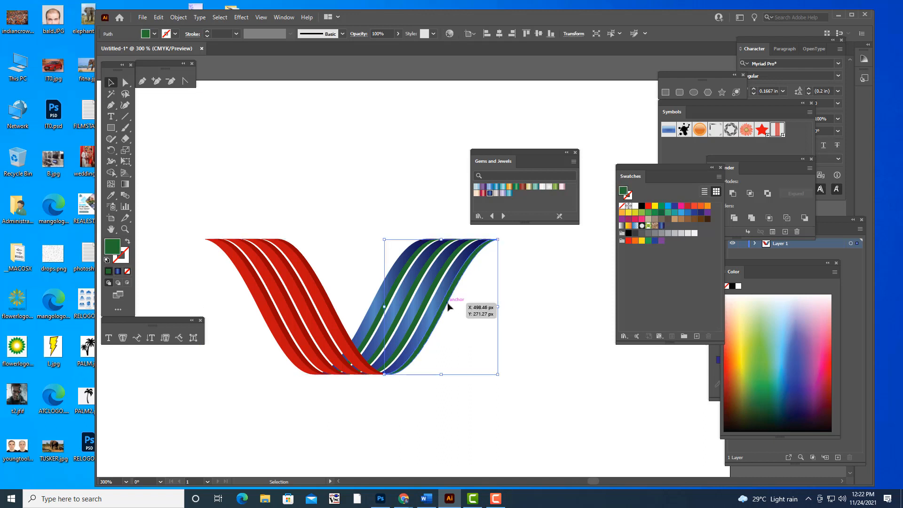
pyautogui.click(516, 187)
pyautogui.click(532, 308)
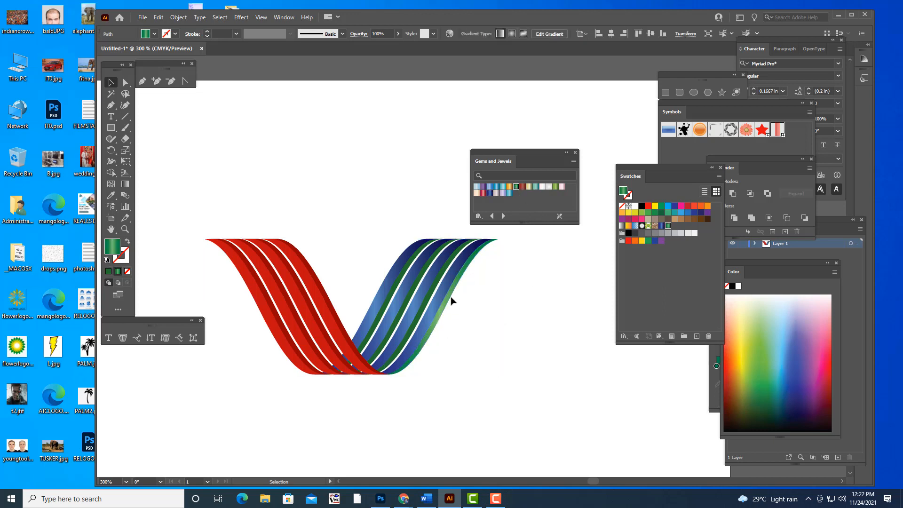
pyautogui.click(441, 281)
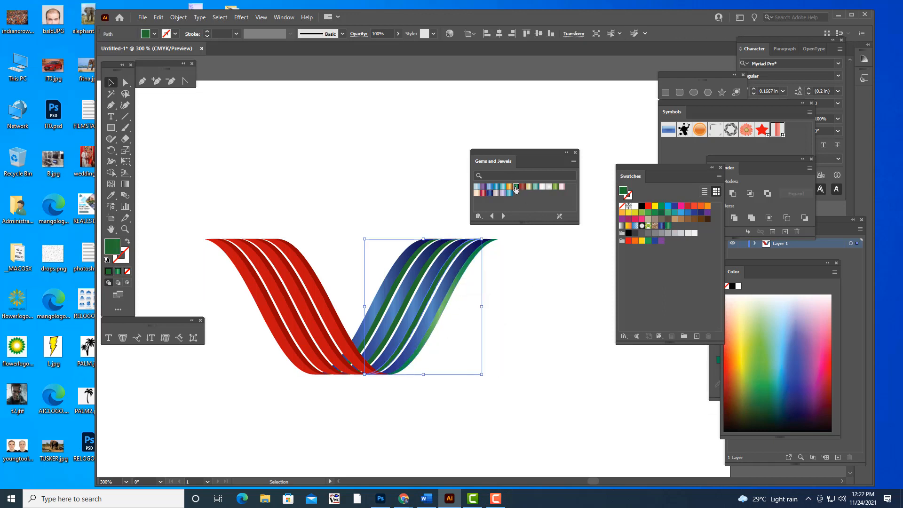
pyautogui.click(518, 347)
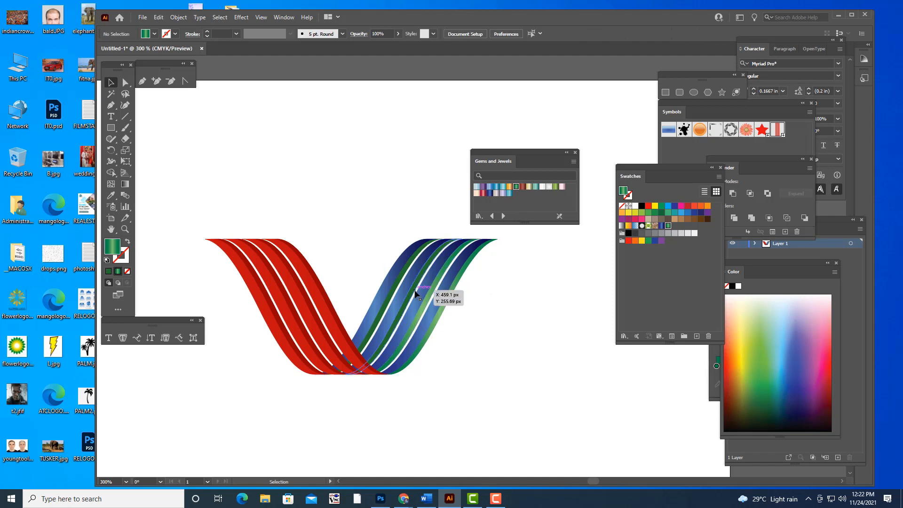
# - Give the dark green side pieces of the two inner blue stripes the same green gradient and deselect them
pyautogui.click(415, 290)
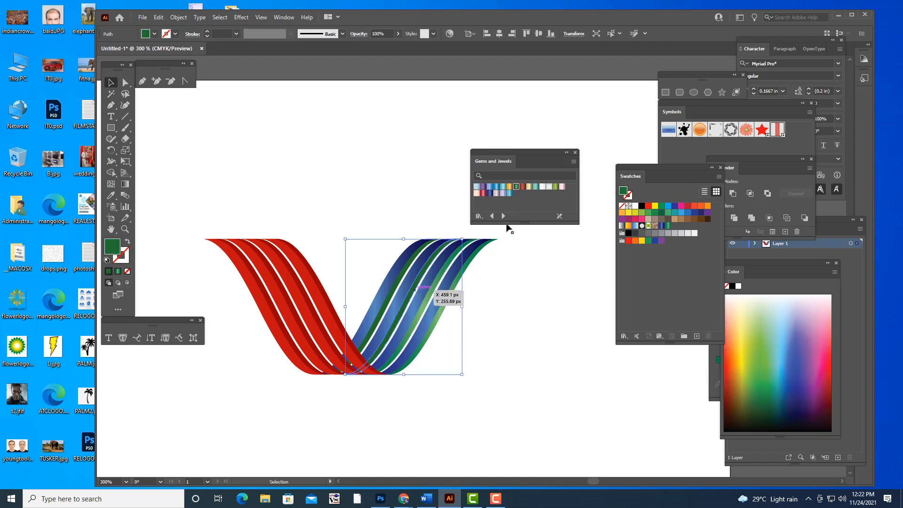
pyautogui.click(534, 312)
pyautogui.click(394, 300)
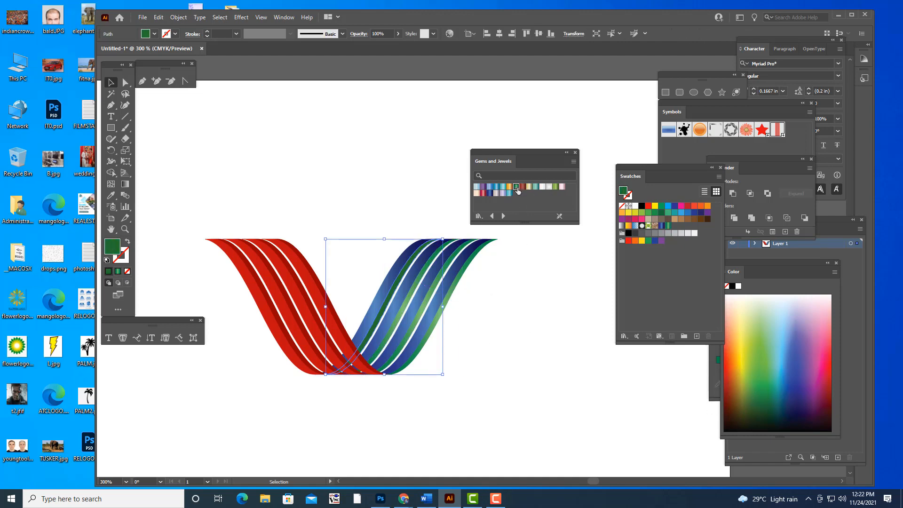
pyautogui.click(518, 193)
pyautogui.click(546, 323)
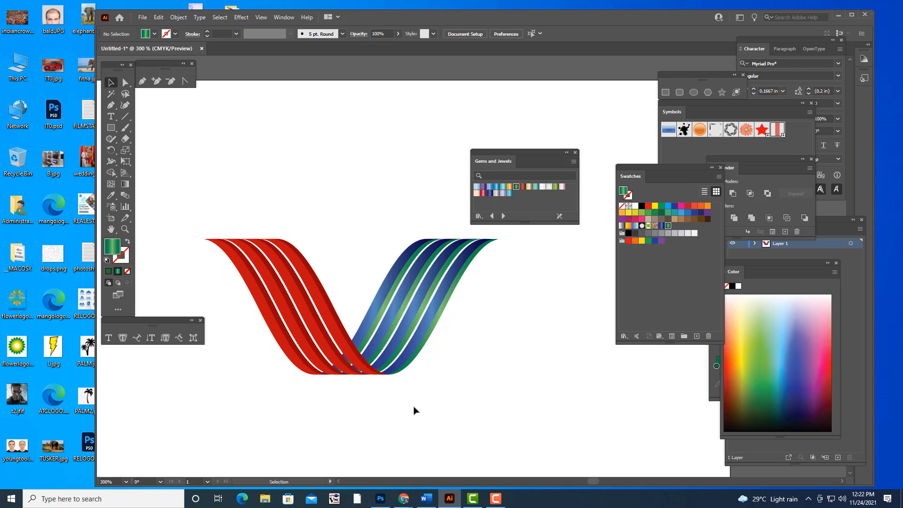
# - Fill the faces of the two innermost red stripes with the olive-green gradient from Gems and Jewels
pyautogui.click(350, 356)
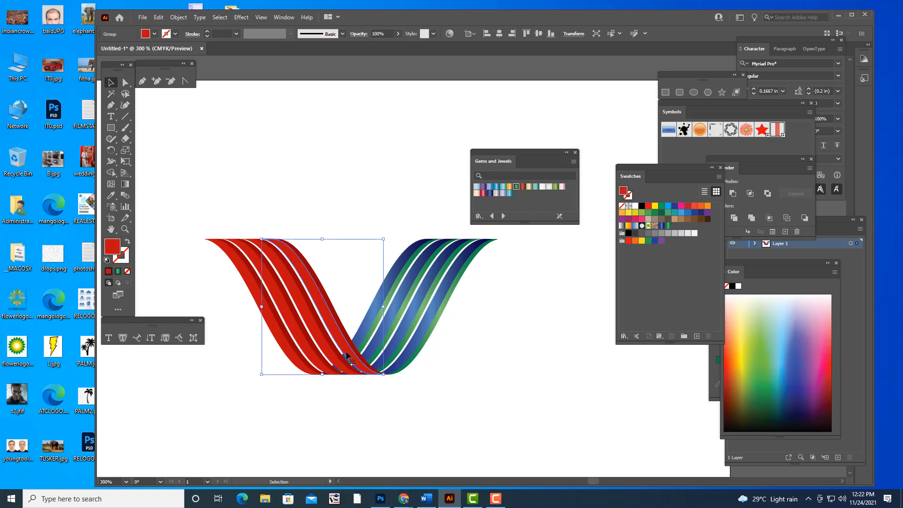
pyautogui.click(510, 187)
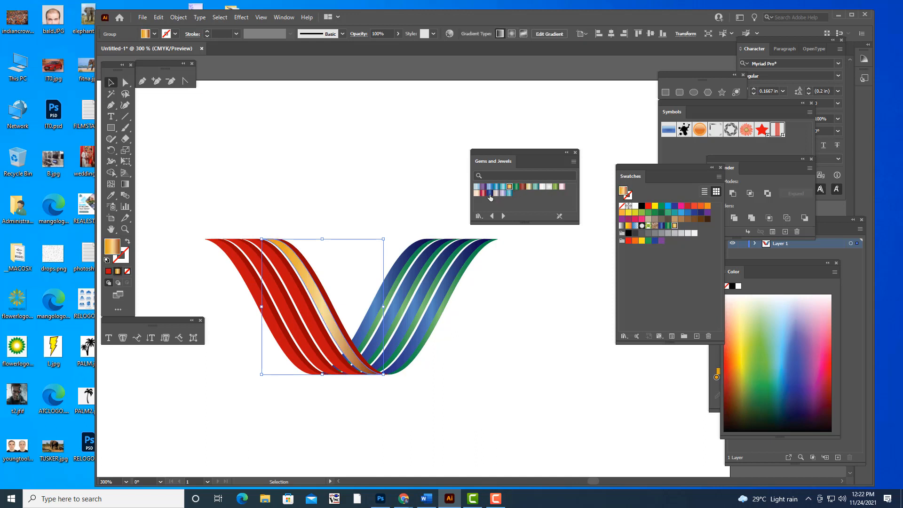
pyautogui.click(554, 187)
pyautogui.click(489, 373)
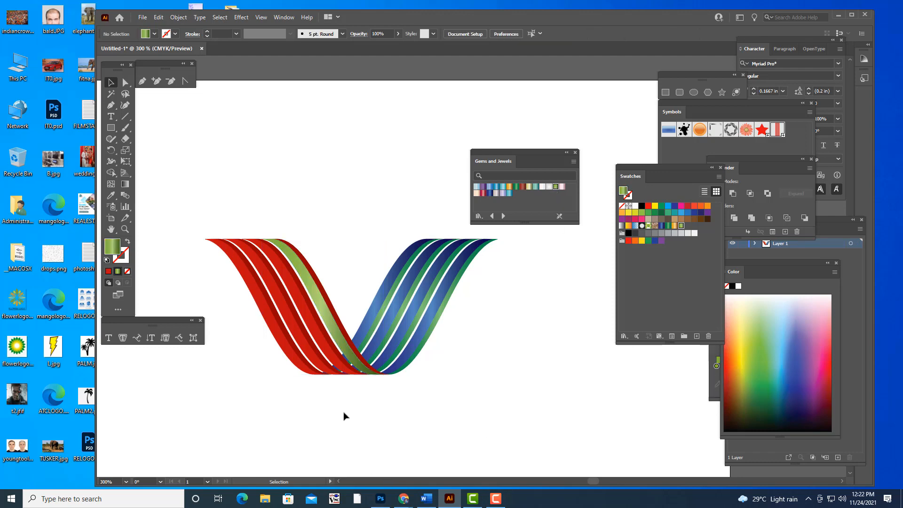
pyautogui.click(325, 355)
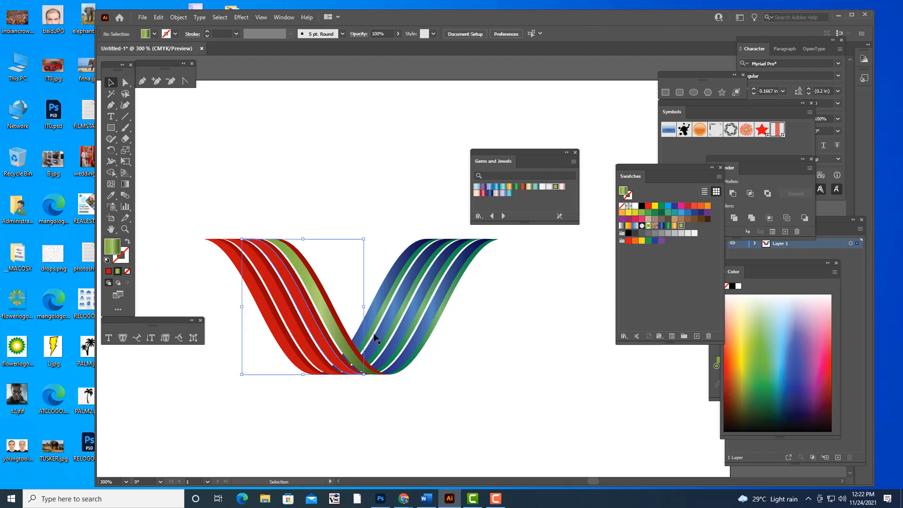
pyautogui.click(555, 187)
pyautogui.click(500, 386)
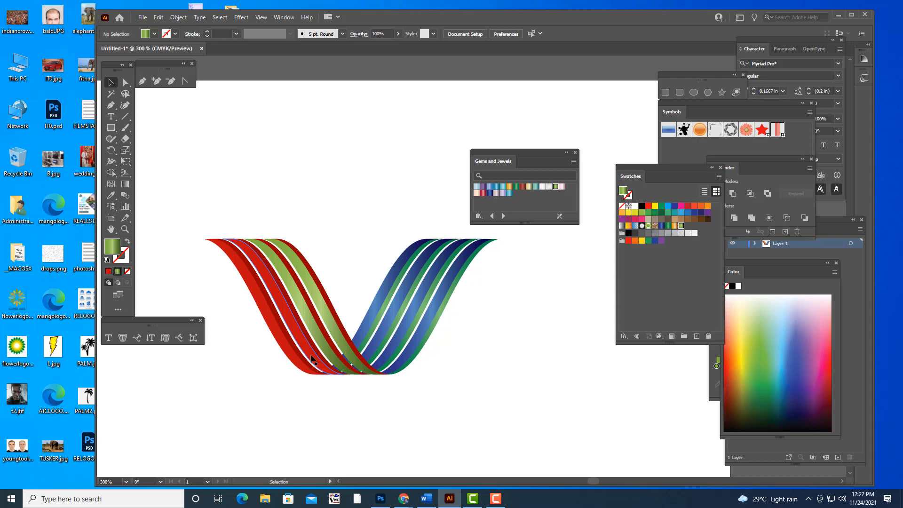
# - Apply the same olive-green gradient to the faces of the two outer red stripes and deselect them
pyautogui.click(312, 360)
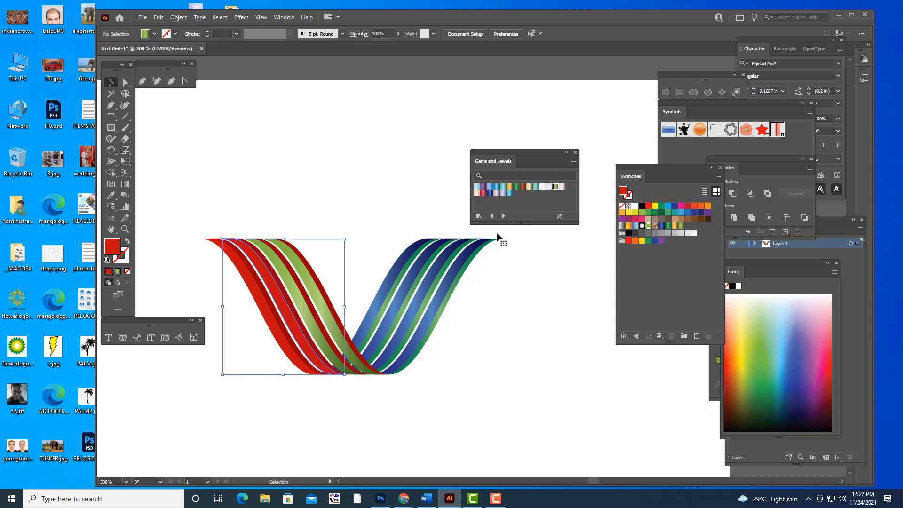
pyautogui.click(555, 187)
pyautogui.click(298, 387)
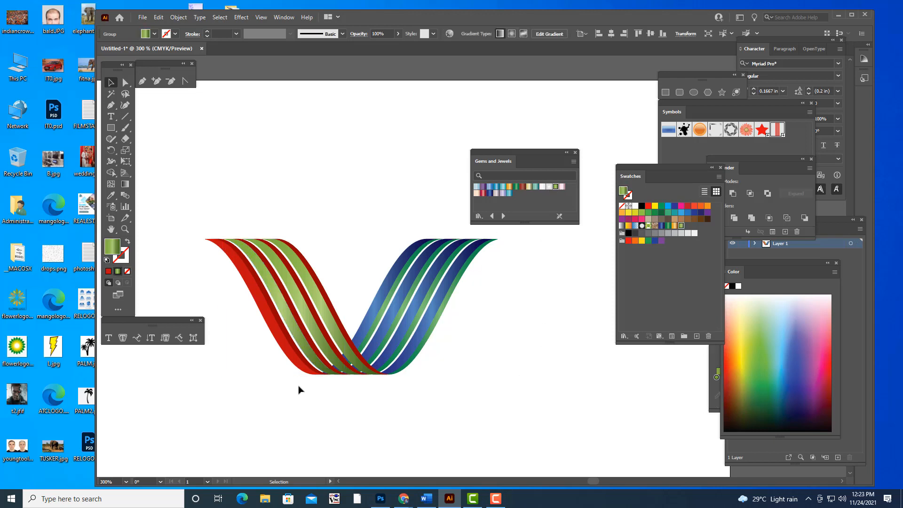
pyautogui.click(284, 349)
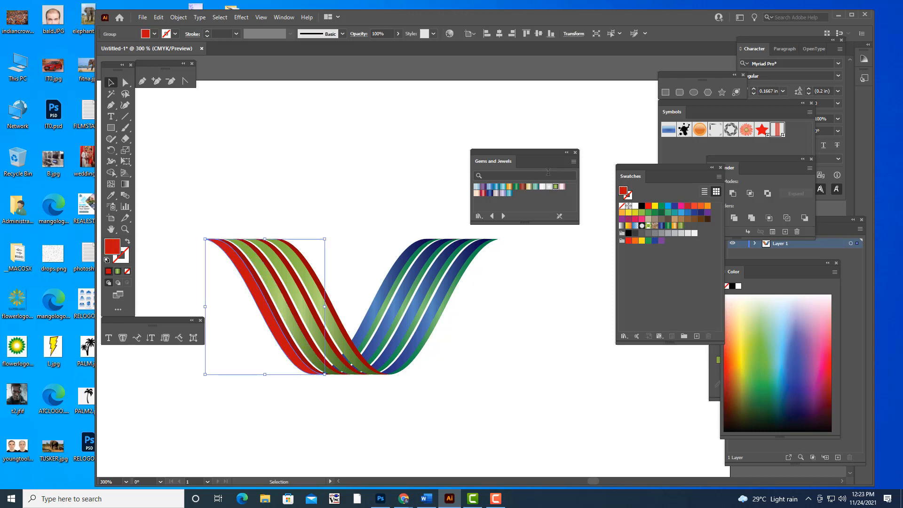
pyautogui.click(515, 346)
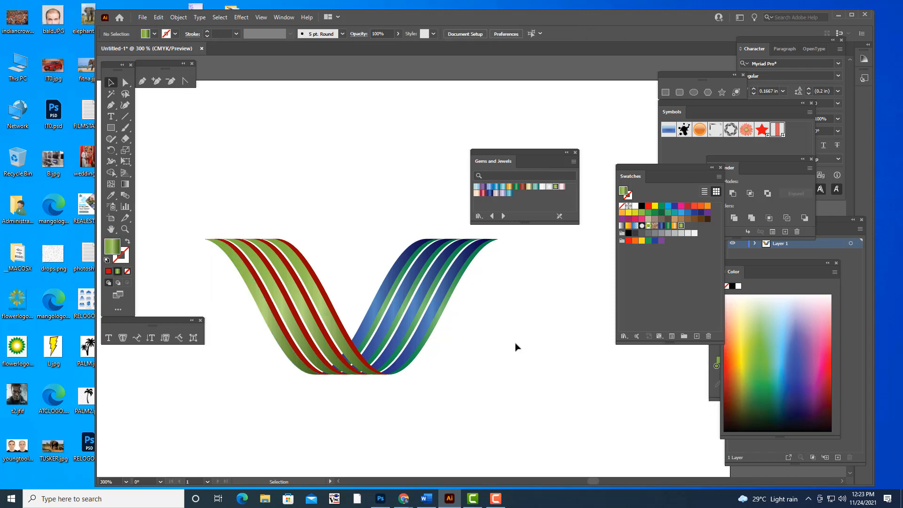
# - Fill the dark red side pieces of all four green stripes with the Sapphire gradient from Gems and Jewels and deselect them
pyautogui.click(327, 300)
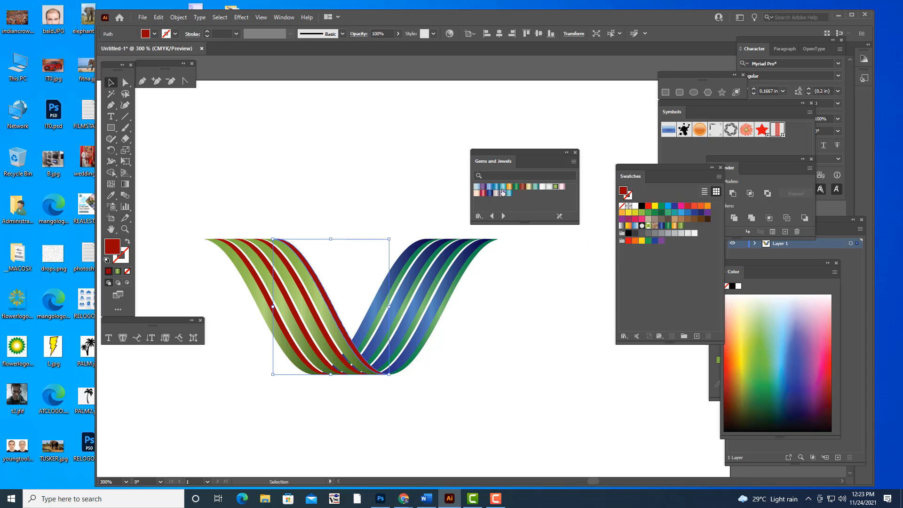
pyautogui.click(489, 194)
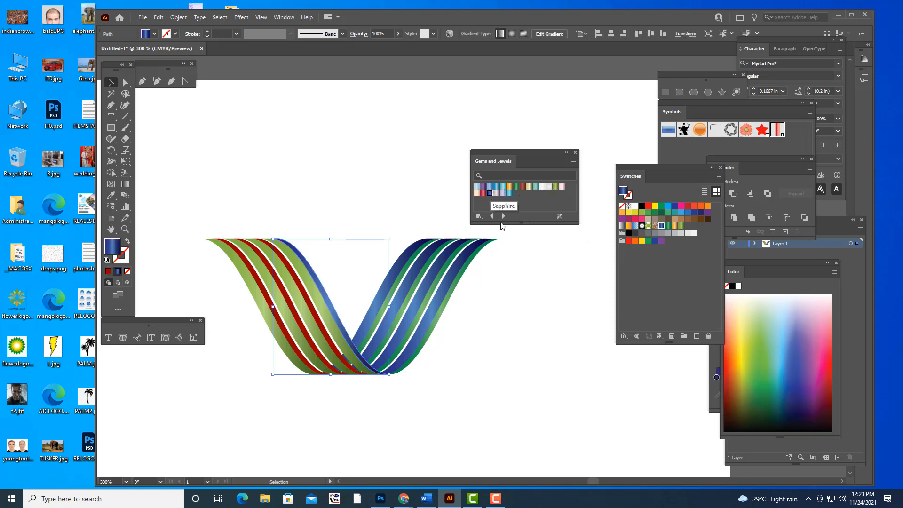
pyautogui.click(498, 365)
pyautogui.click(352, 369)
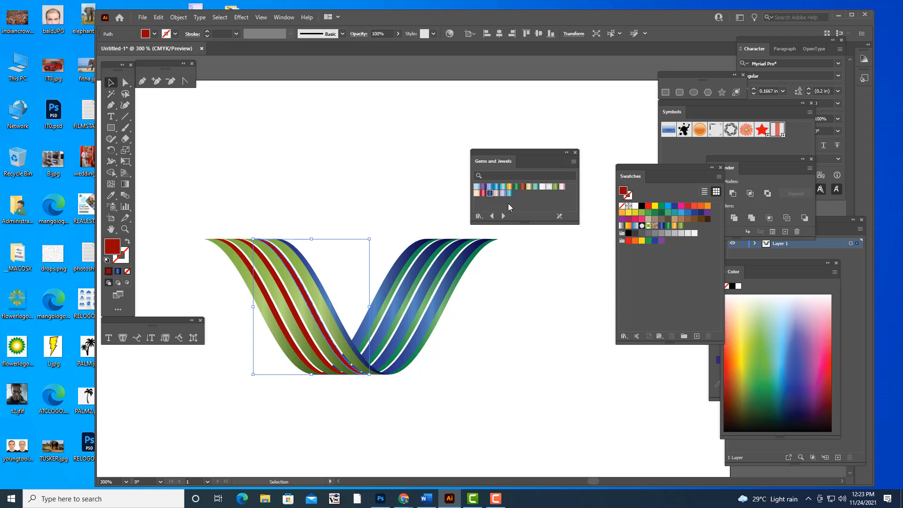
pyautogui.moveTo(368, 371); pyautogui.dragTo(350, 369)
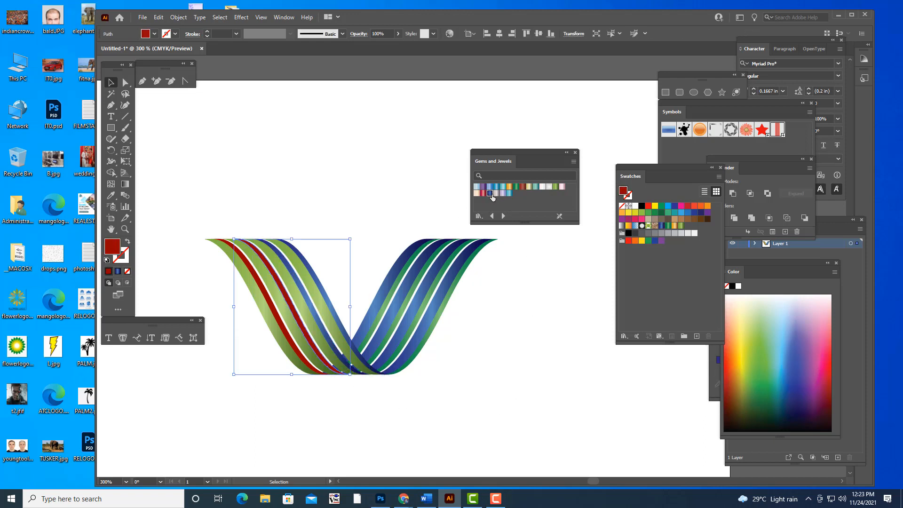
pyautogui.click(490, 194)
pyautogui.click(553, 367)
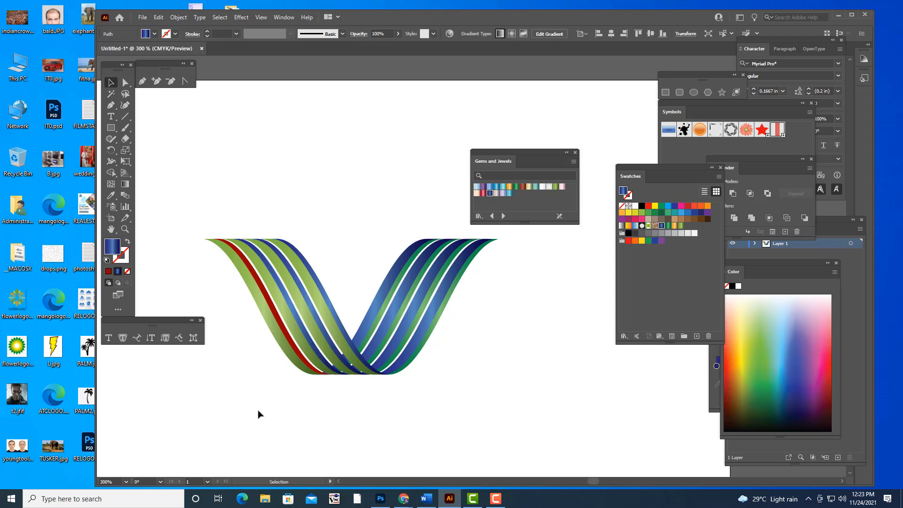
pyautogui.click(309, 366)
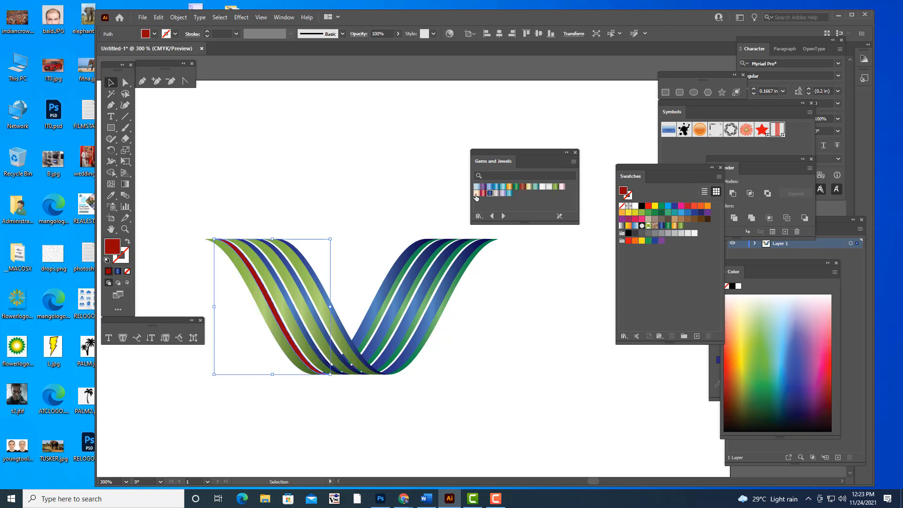
pyautogui.click(490, 193)
pyautogui.click(528, 373)
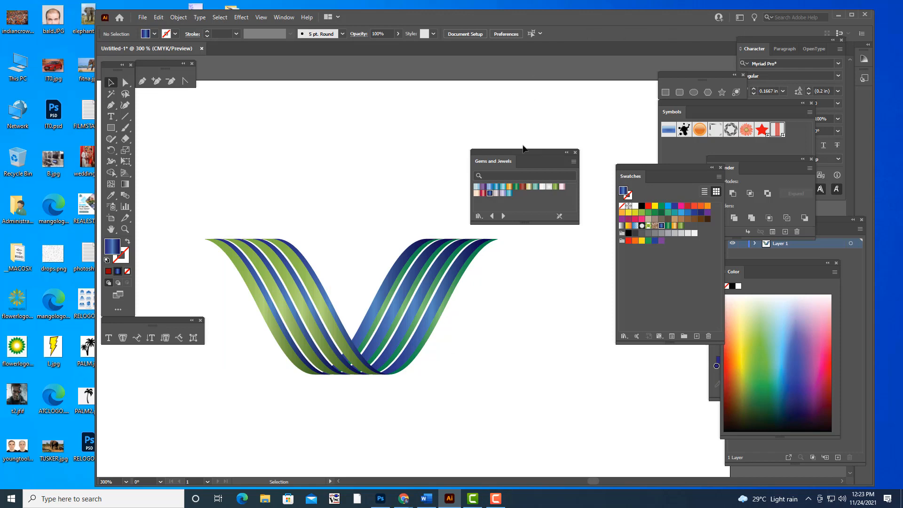
# - Duplicate the whole V artwork sideways so the copy's green stripes overlap the original's blue stripes, forming a W, and deselect it
pyautogui.moveTo(520, 151); pyautogui.dragTo(549, 114)
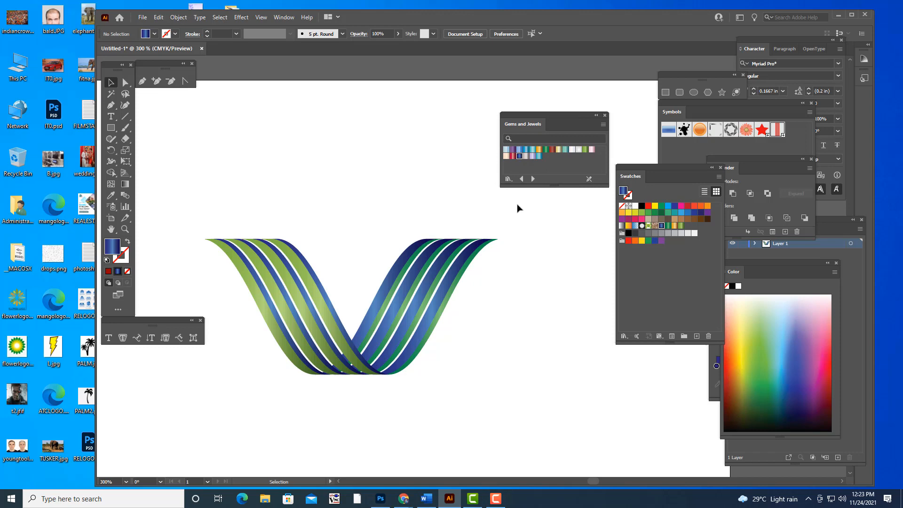
pyautogui.hotkey('ctrl', '-')
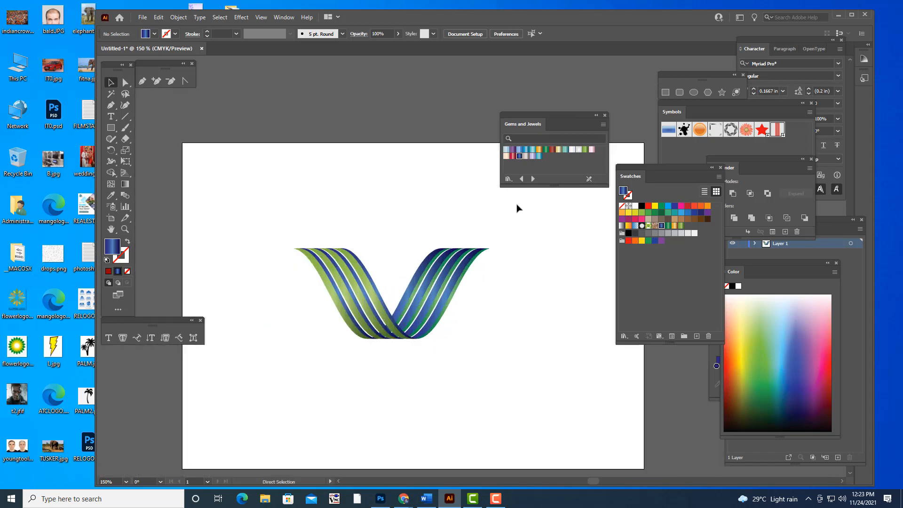
pyautogui.moveTo(539, 113); pyautogui.dragTo(545, 113)
pyautogui.moveTo(604, 100); pyautogui.dragTo(628, 89)
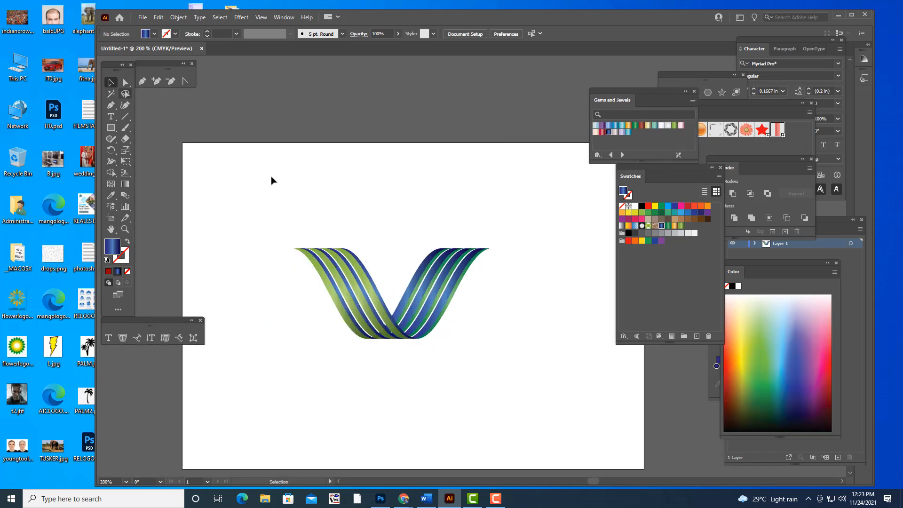
pyautogui.moveTo(279, 217); pyautogui.dragTo(510, 399)
pyautogui.moveTo(427, 312); pyautogui.dragTo(541, 319)
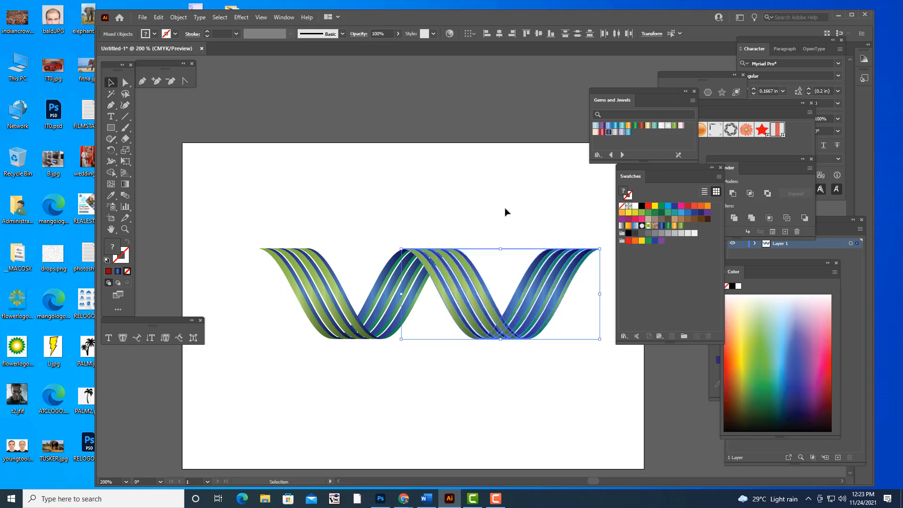
pyautogui.click(504, 208)
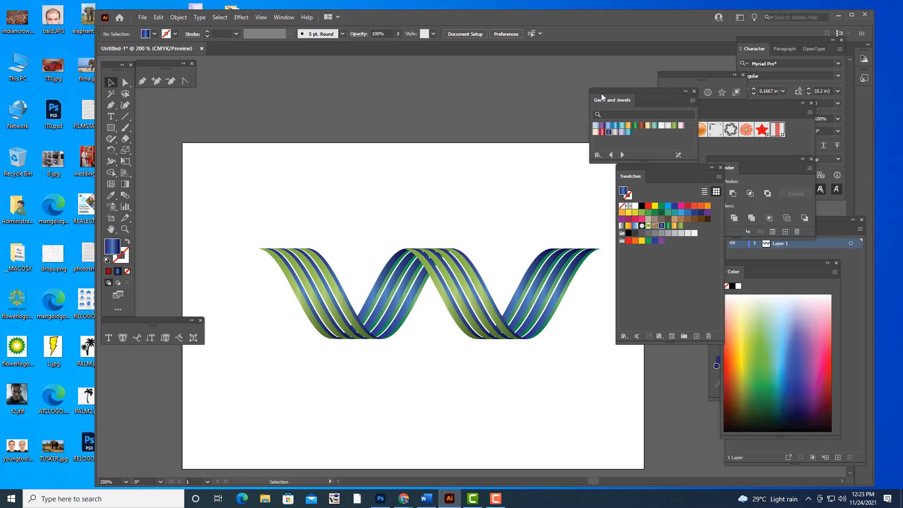
# - Select the whole W, stretch it slightly taller and narrow it to about 582 px wide by 180 px high
pyautogui.moveTo(601, 93); pyautogui.dragTo(683, 85)
pyautogui.moveTo(637, 170); pyautogui.dragTo(667, 171)
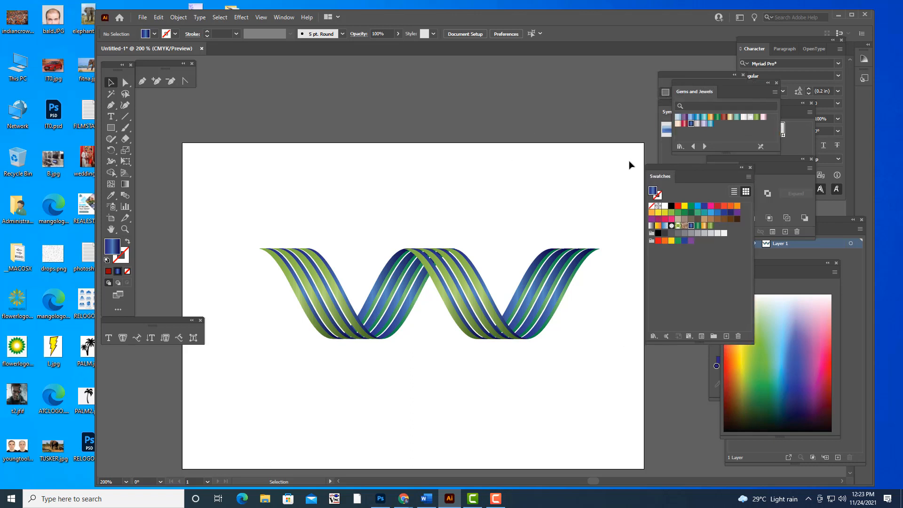
pyautogui.moveTo(242, 207); pyautogui.dragTo(639, 420)
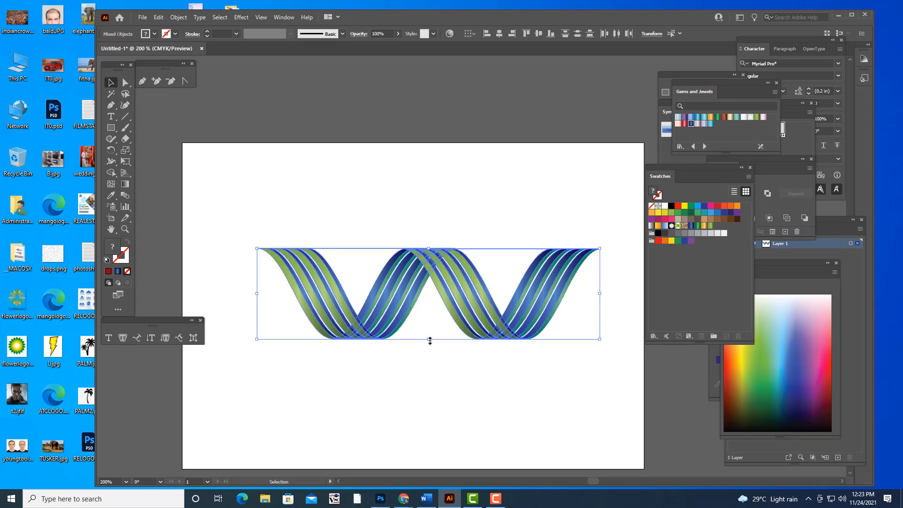
pyautogui.moveTo(429, 340); pyautogui.dragTo(430, 347)
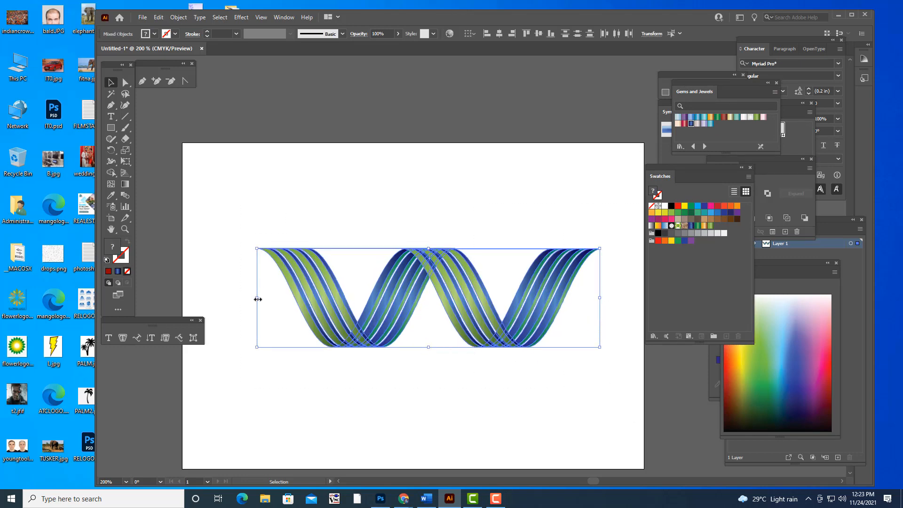
pyautogui.moveTo(257, 299); pyautogui.dragTo(264, 298)
pyautogui.moveTo(515, 313); pyautogui.dragTo(503, 314)
pyautogui.moveTo(591, 300); pyautogui.dragTo(577, 302)
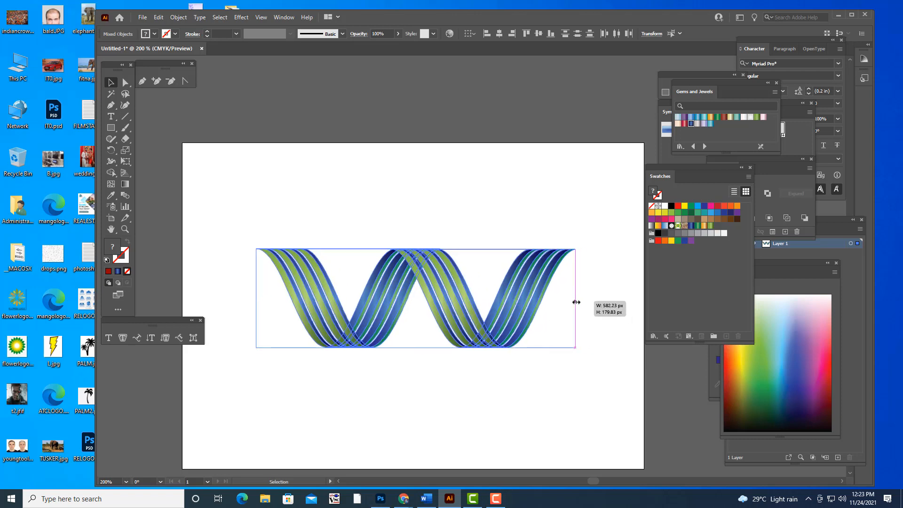
# - Scale the W down proportionally to about 540 px wide, reposition it near the artboard's middle and deselect it
pyautogui.moveTo(456, 304); pyautogui.dragTo(461, 312)
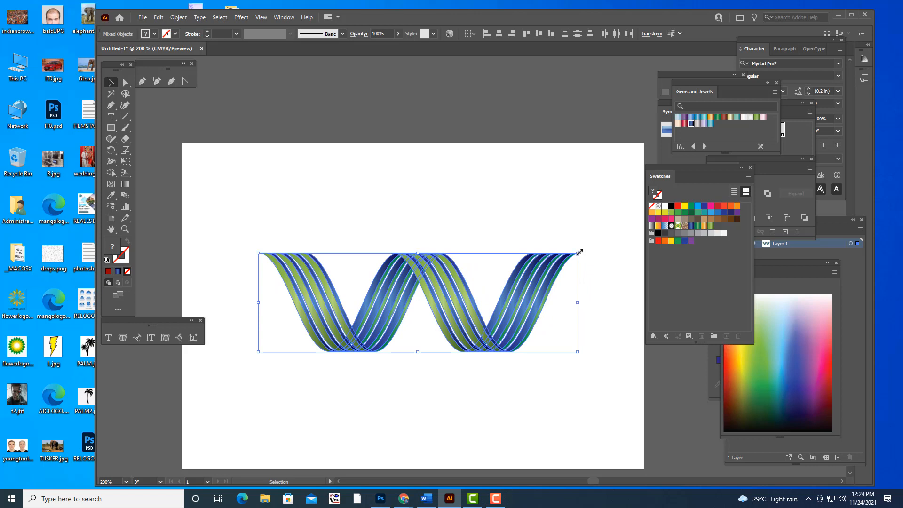
pyautogui.moveTo(579, 252); pyautogui.dragTo(566, 256)
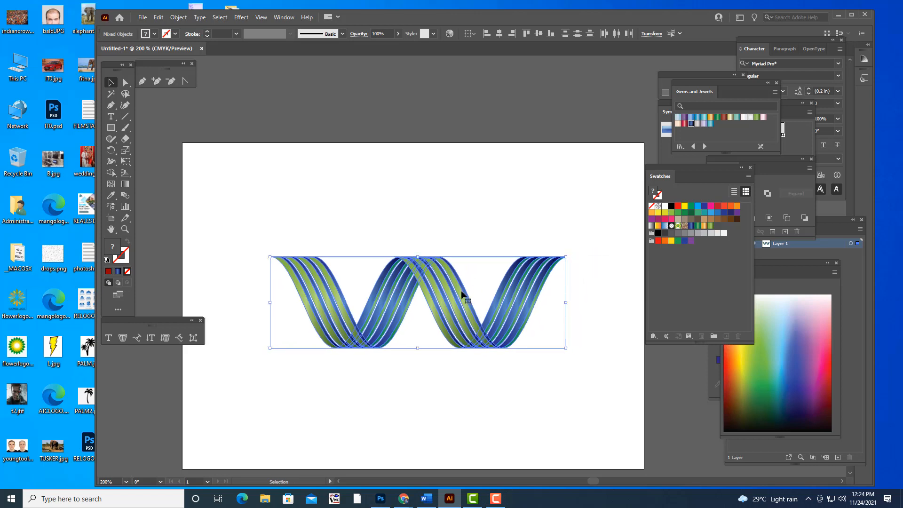
pyautogui.moveTo(461, 295); pyautogui.dragTo(455, 299)
pyautogui.click(579, 363)
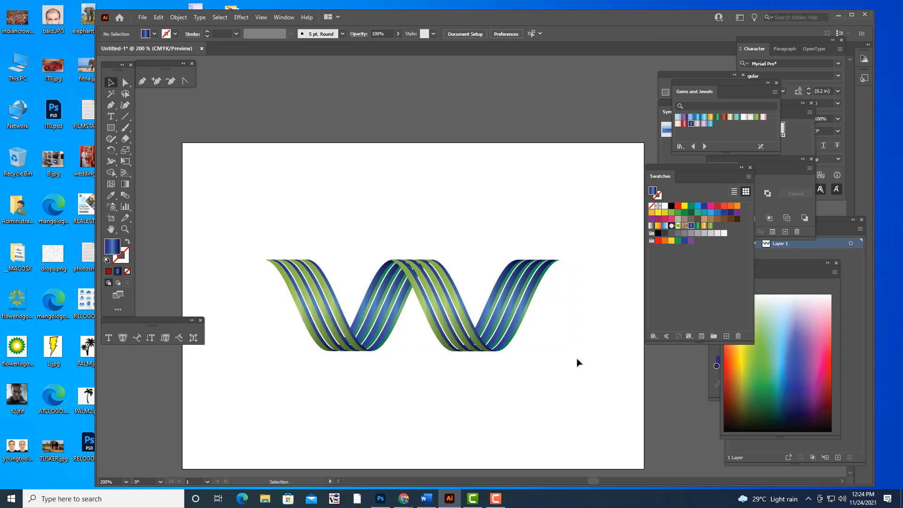
# - Select all pieces of the W and group them into one object
pyautogui.moveTo(251, 228); pyautogui.dragTo(597, 405)
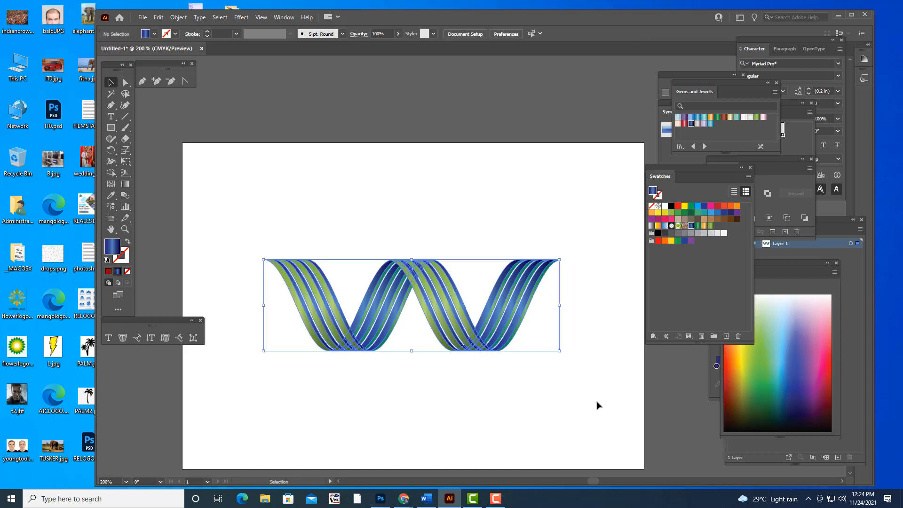
pyautogui.press('a')
pyautogui.press('v')
pyautogui.hotkey('ctrl', 'g')
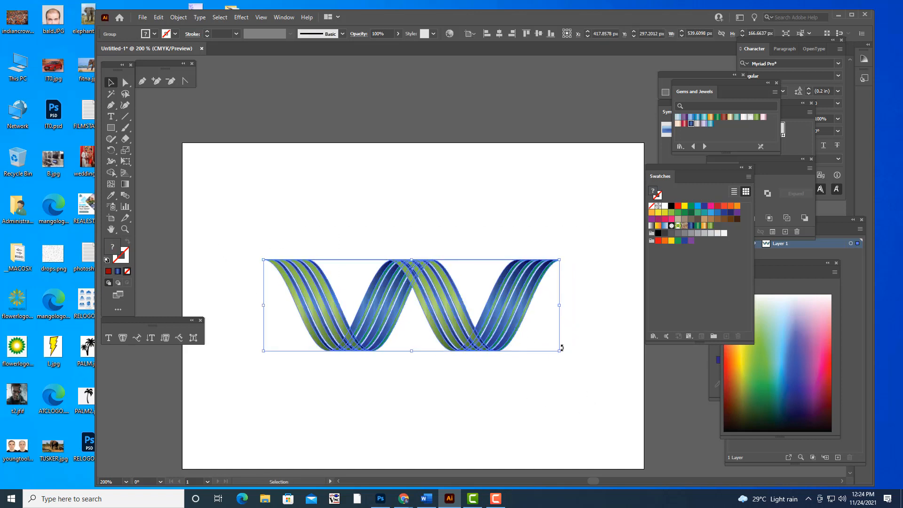
# - Resize the W group to about 508 px wide by 171 px high, align it to the horizontal centre and deselect it
pyautogui.moveTo(413, 258); pyautogui.dragTo(412, 251)
pyautogui.moveTo(560, 352); pyautogui.dragTo(464, 336)
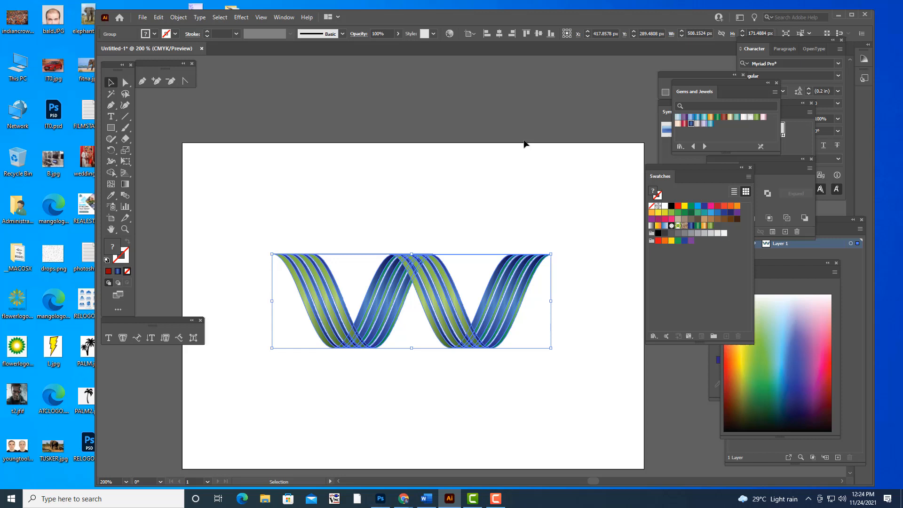
pyautogui.click(499, 36)
pyautogui.click(532, 111)
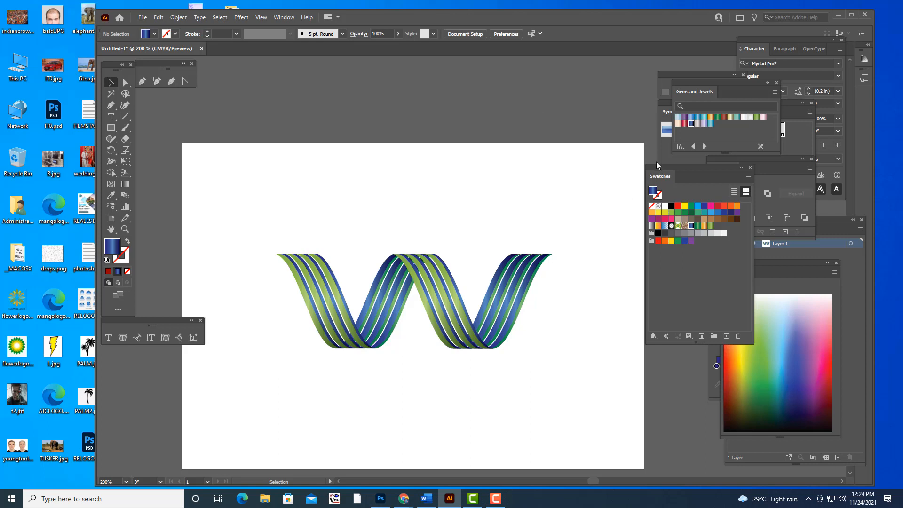
# - Clear the panels away from the artboard and draw a rectangle covering the whole artboard
pyautogui.moveTo(653, 165); pyautogui.dragTo(686, 122)
pyautogui.moveTo(679, 87)
pyautogui.mouseDown()
pyautogui.moveTo(660, 66)
pyautogui.moveTo(682, 73)
pyautogui.mouseUp()
pyautogui.hotkey('ctrl', '-')
pyautogui.hotkey('ctrl', '+')
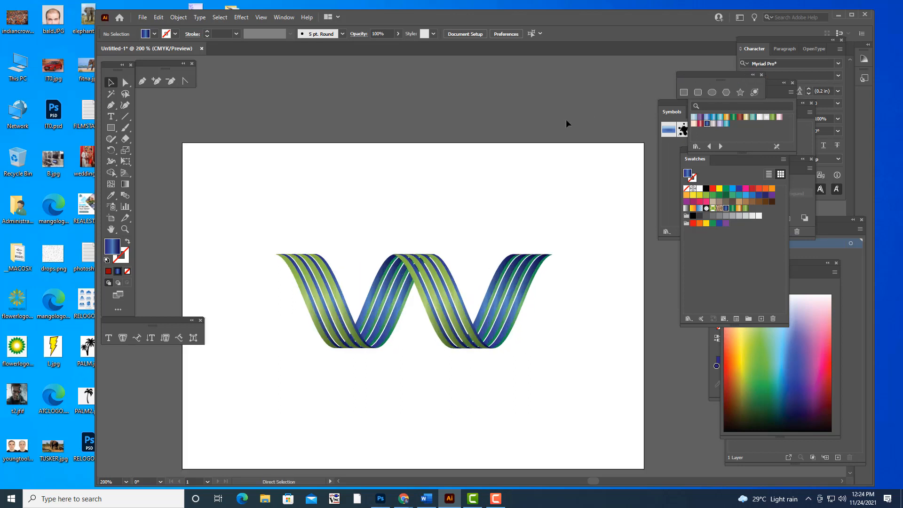
pyautogui.hotkey('ctrl', '-')
pyautogui.click(109, 127)
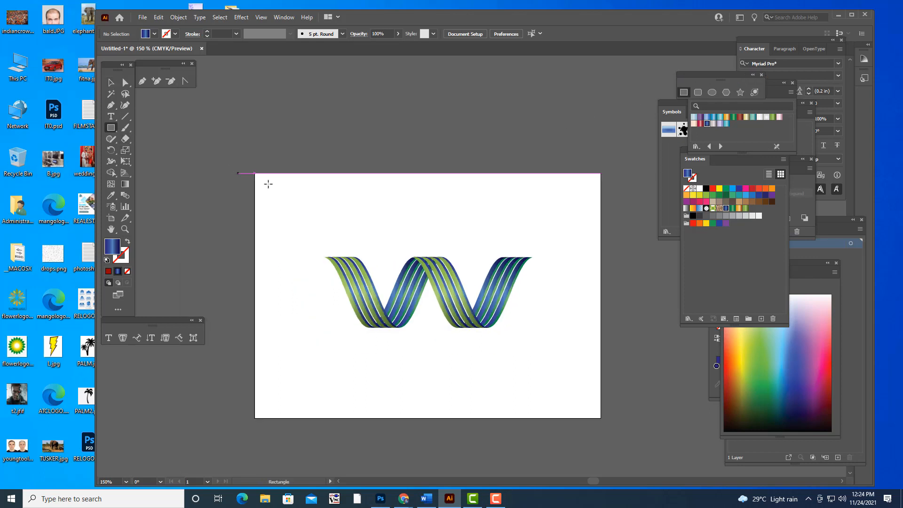
pyautogui.moveTo(254, 174); pyautogui.dragTo(601, 417)
pyautogui.click(111, 83)
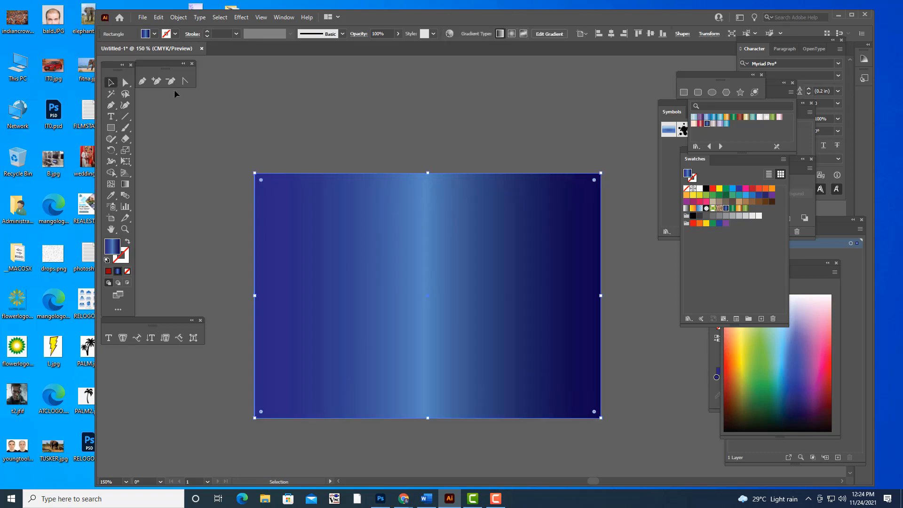
# - Bring up the gradient settings for the background rectangle and remove the light blue middle stop from its gradient
pyautogui.click(350, 88)
pyautogui.click(414, 353)
pyautogui.click(284, 17)
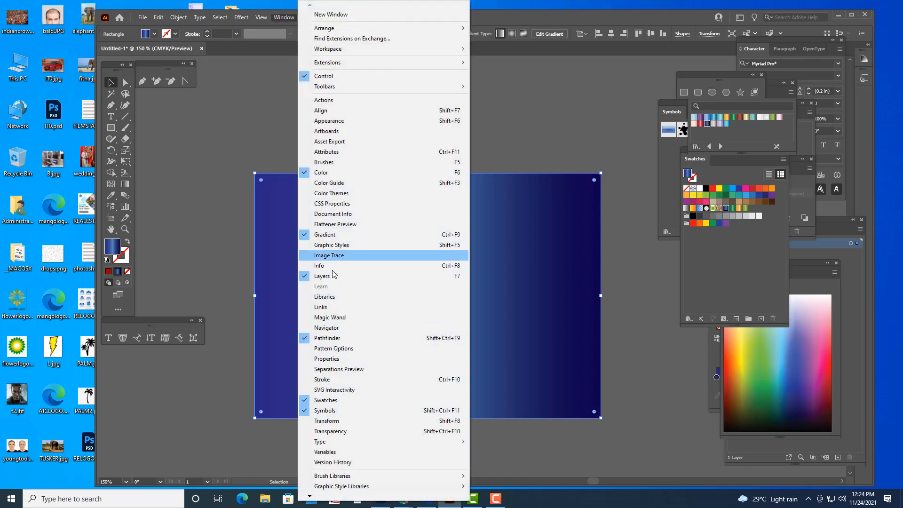
pyautogui.click(339, 235)
pyautogui.moveTo(722, 282); pyautogui.dragTo(604, 111)
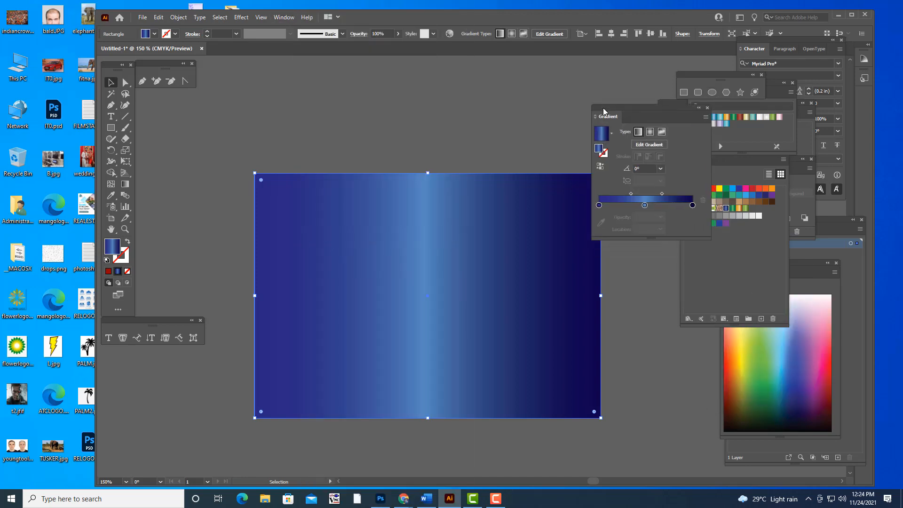
pyautogui.moveTo(645, 205); pyautogui.dragTo(640, 235)
# - Set the background gradient's start stop to yellow and its end stop to orange
pyautogui.doubleClick(599, 205)
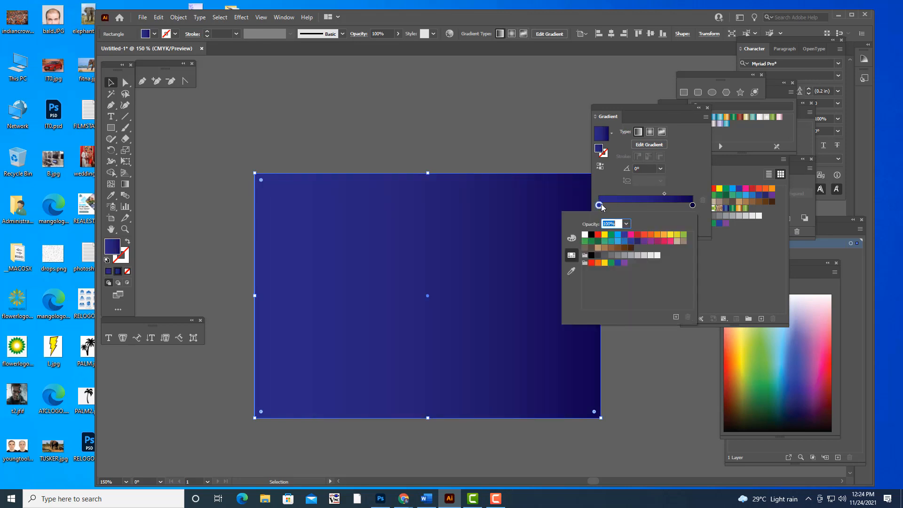
pyautogui.click(670, 237)
pyautogui.click(692, 206)
pyautogui.doubleClick(692, 205)
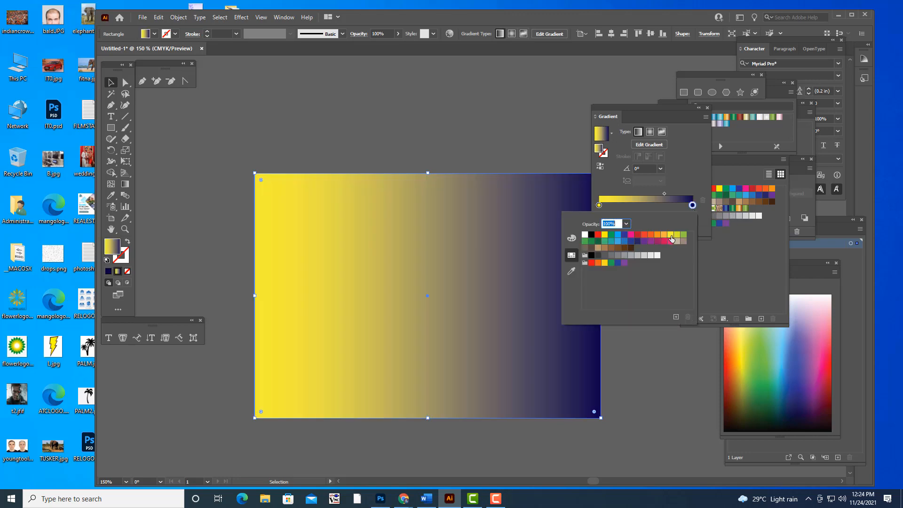
pyautogui.click(650, 234)
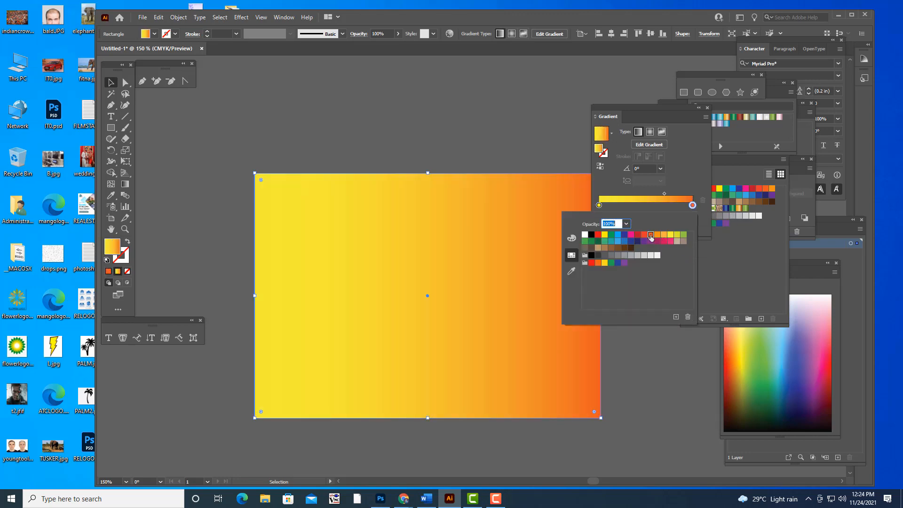
# - Change the background gradient to radial, set its midpoint location to about 49.6% and deselect the rectangle
pyautogui.click(664, 194)
pyautogui.moveTo(663, 193); pyautogui.dragTo(650, 194)
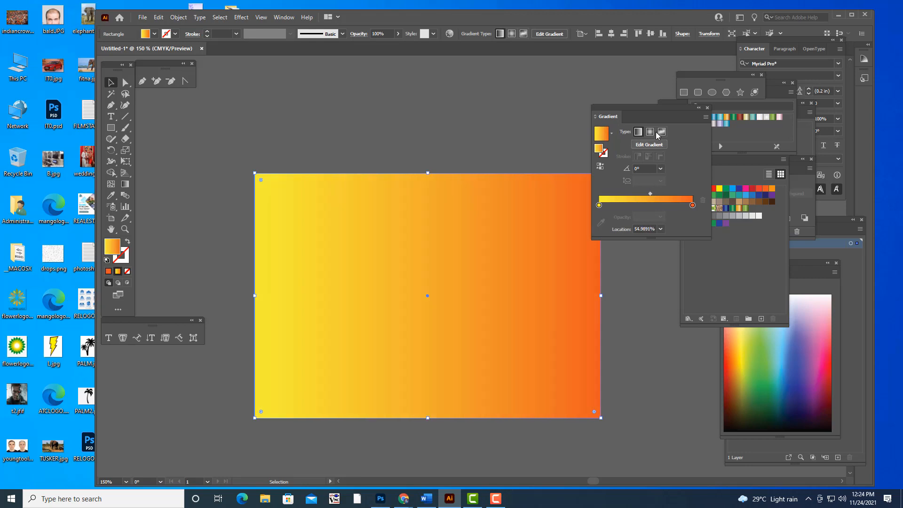
pyautogui.click(650, 131)
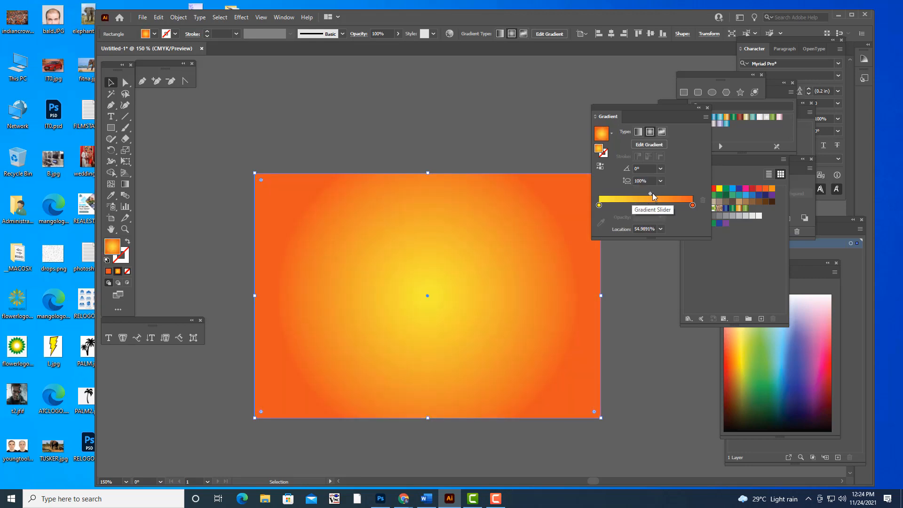
pyautogui.moveTo(652, 193); pyautogui.dragTo(645, 196)
pyautogui.moveTo(624, 106); pyautogui.dragTo(644, 105)
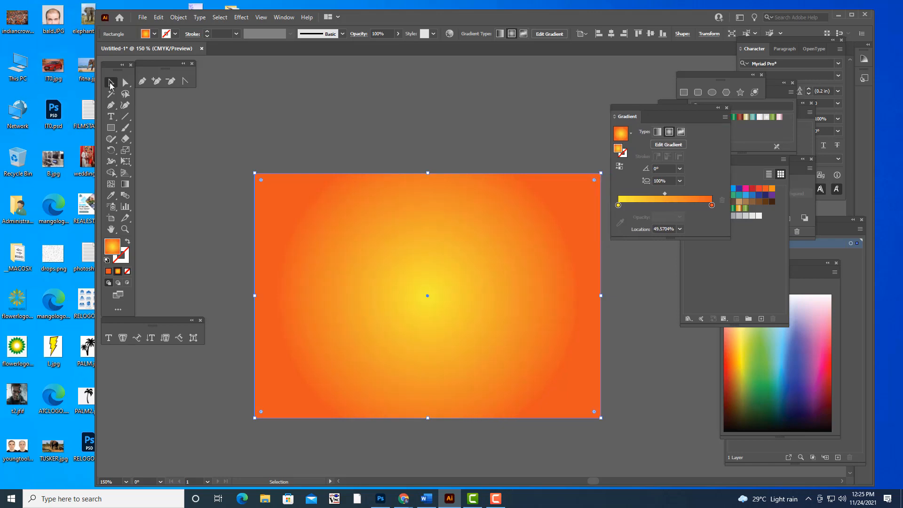
pyautogui.click(461, 100)
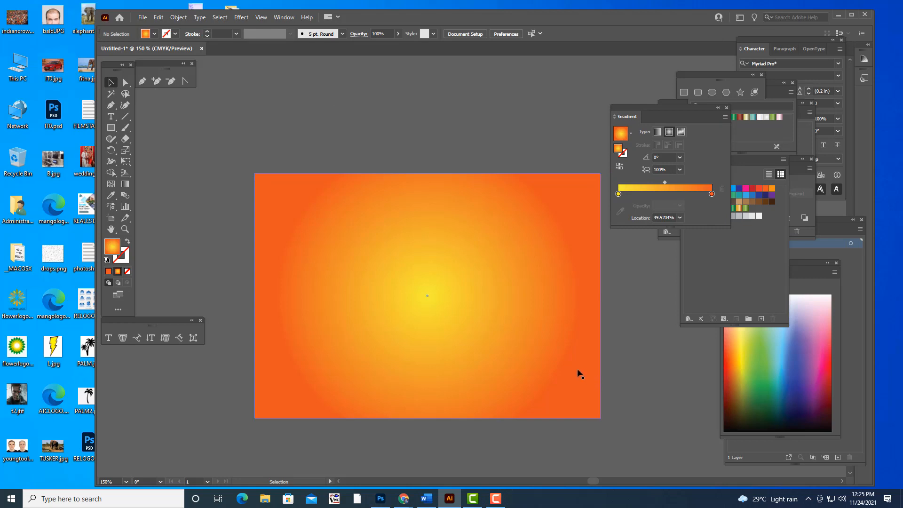
# - Send the background rectangle to the back, behind the W logo, and deselect it
pyautogui.click(517, 190)
pyautogui.rightClick(517, 190)
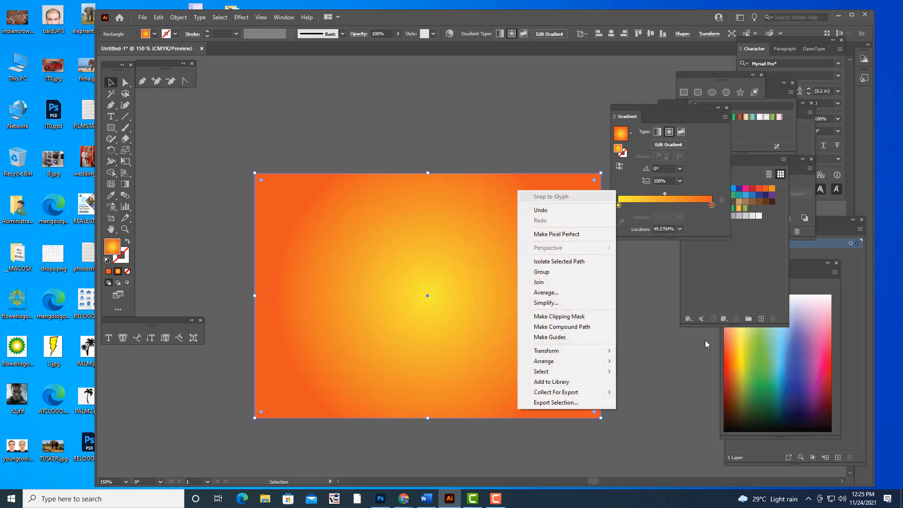
pyautogui.moveTo(604, 362)
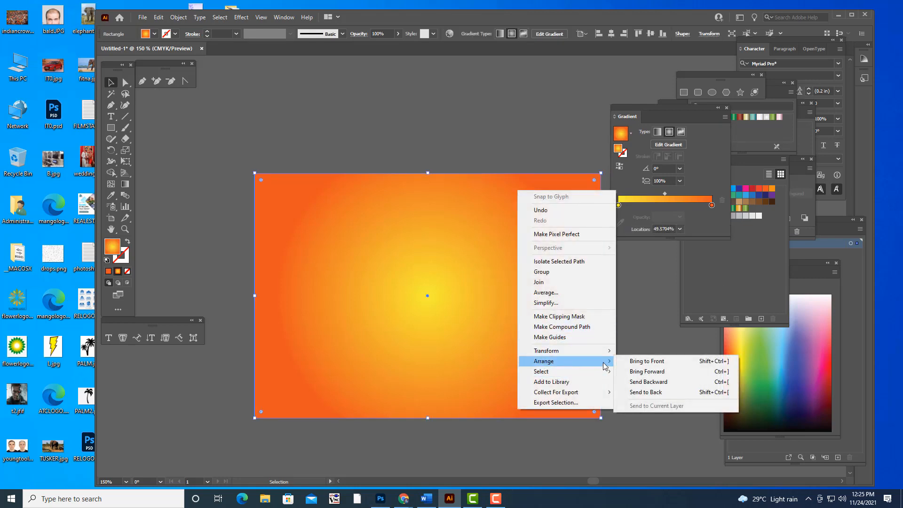
pyautogui.click(660, 392)
pyautogui.click(642, 320)
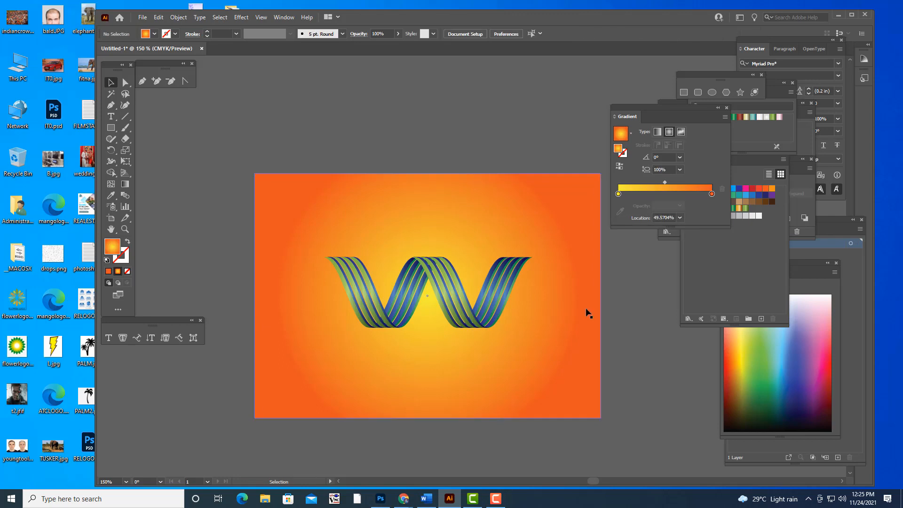
pyautogui.scroll(-2, 560, 160)
pyautogui.scroll(2, 559, 160)
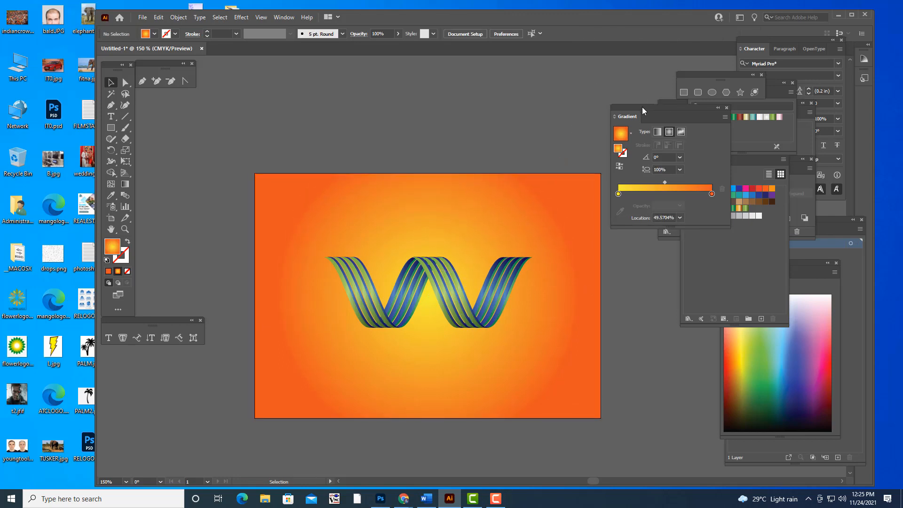
# - Select the background rectangle and move the gradient settings clear of the swatches
pyautogui.moveTo(643, 110); pyautogui.dragTo(649, 222)
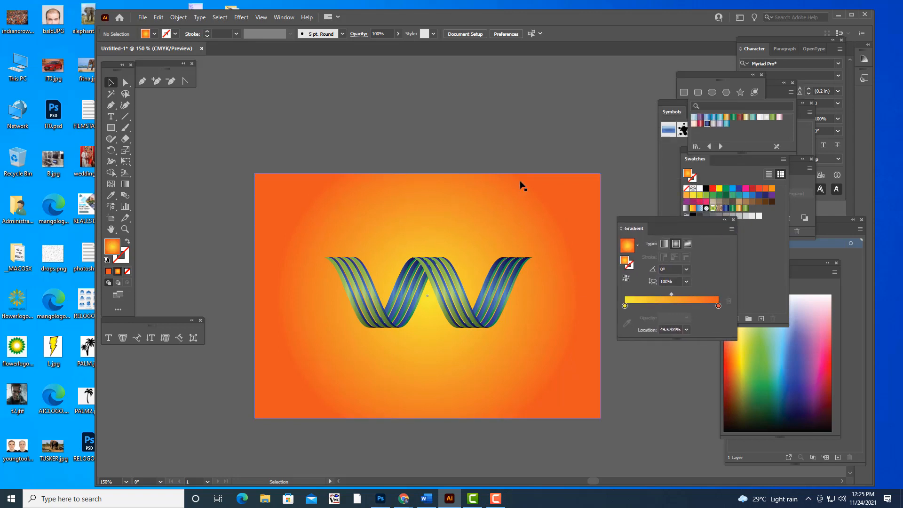
pyautogui.click(516, 210)
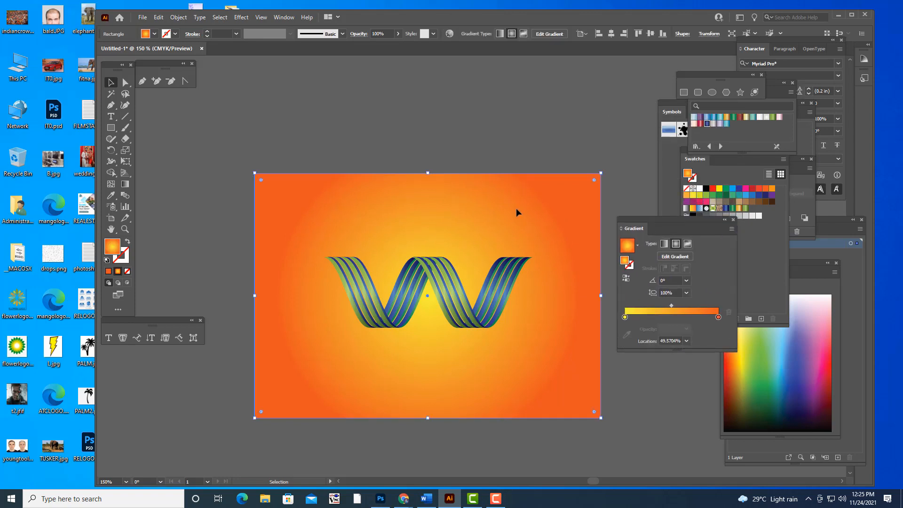
pyautogui.moveTo(645, 220); pyautogui.dragTo(680, 272)
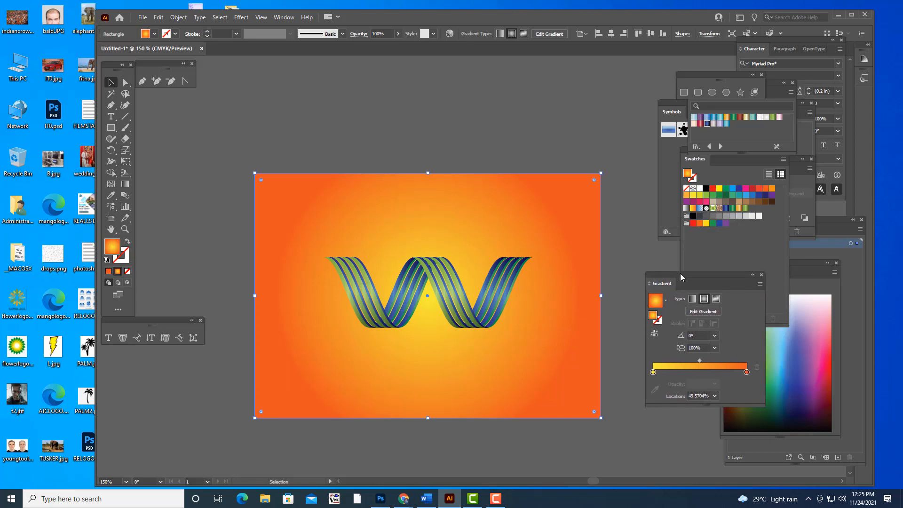
# - Try the dark blue gradient on the background, followed by Gold, Stainless Steel, Copper Radial and Bronze from the Metals gradient library
pyautogui.click(726, 209)
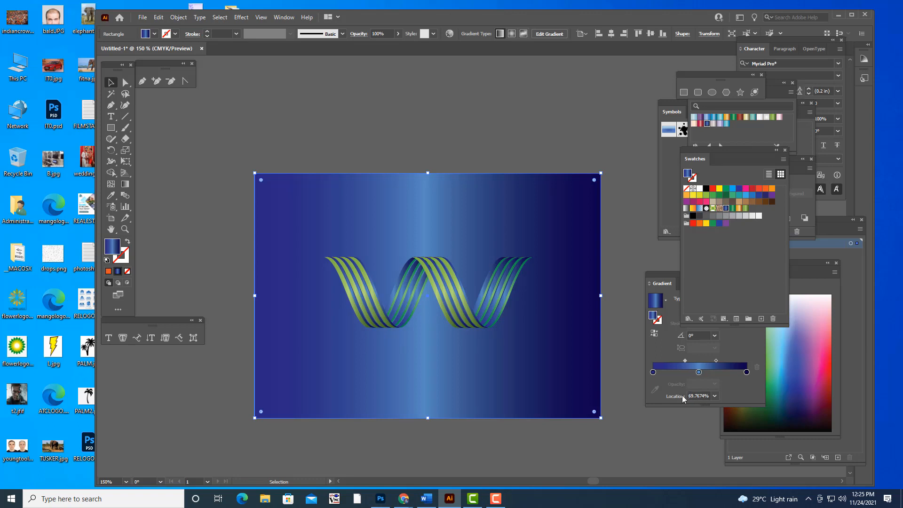
pyautogui.click(688, 318)
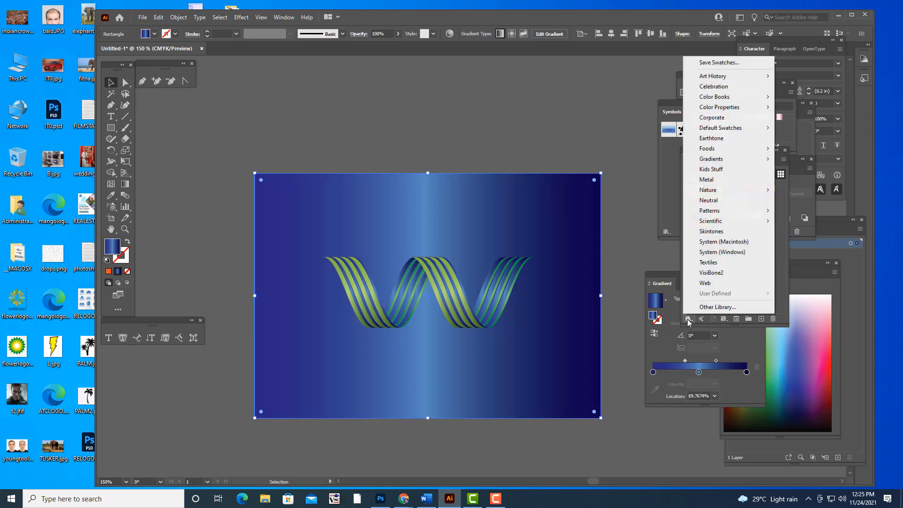
pyautogui.moveTo(758, 163)
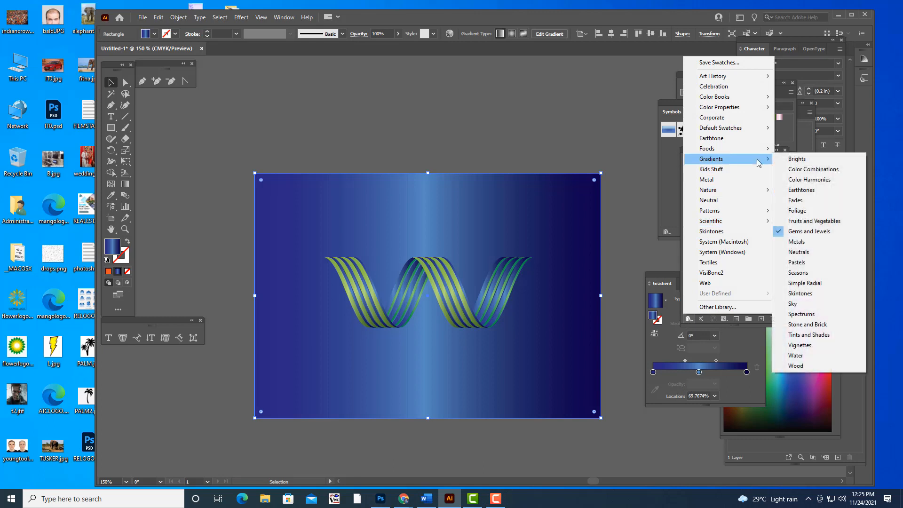
pyautogui.click(811, 241)
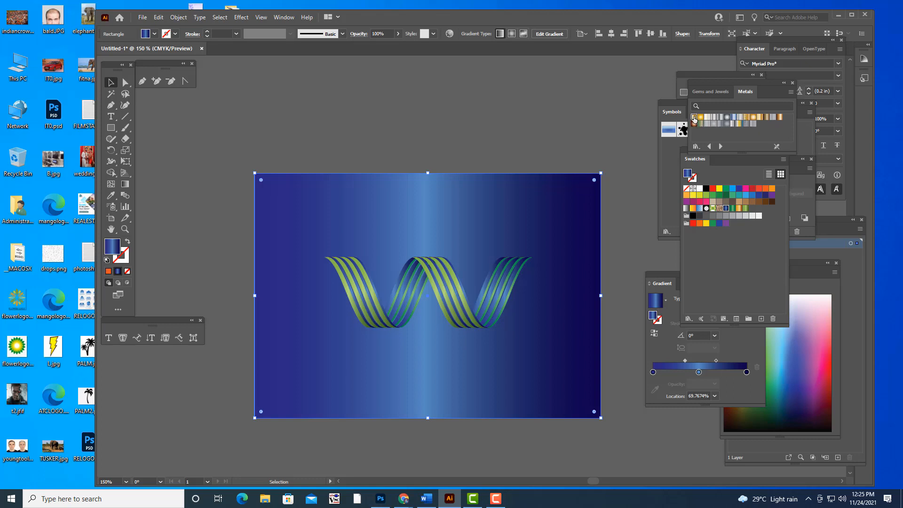
pyautogui.click(693, 117)
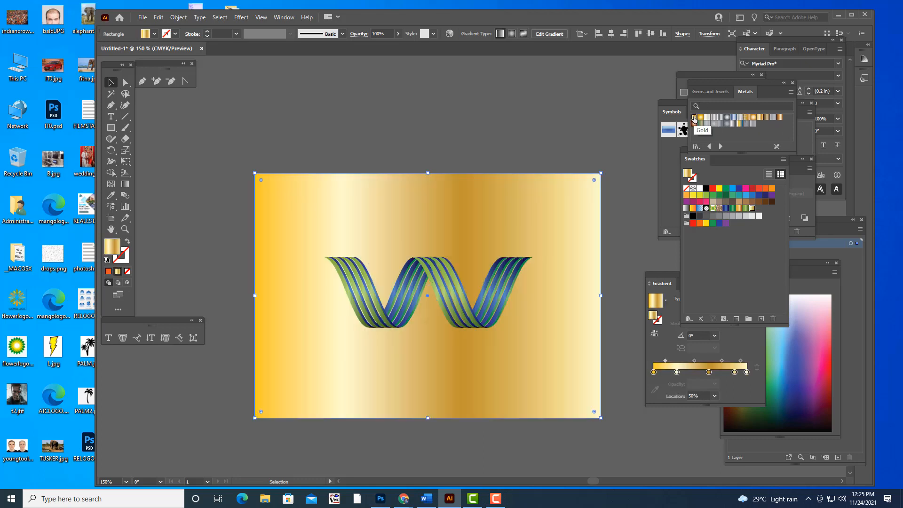
pyautogui.click(740, 118)
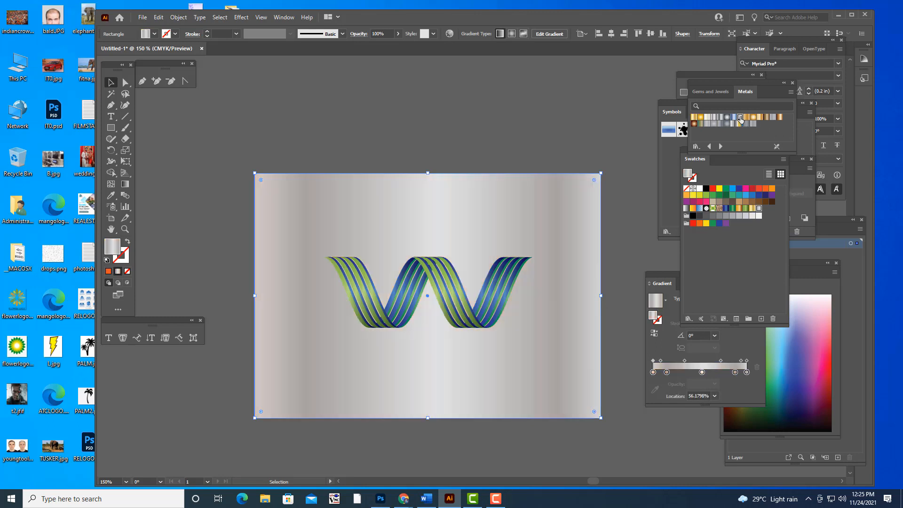
pyautogui.click(694, 124)
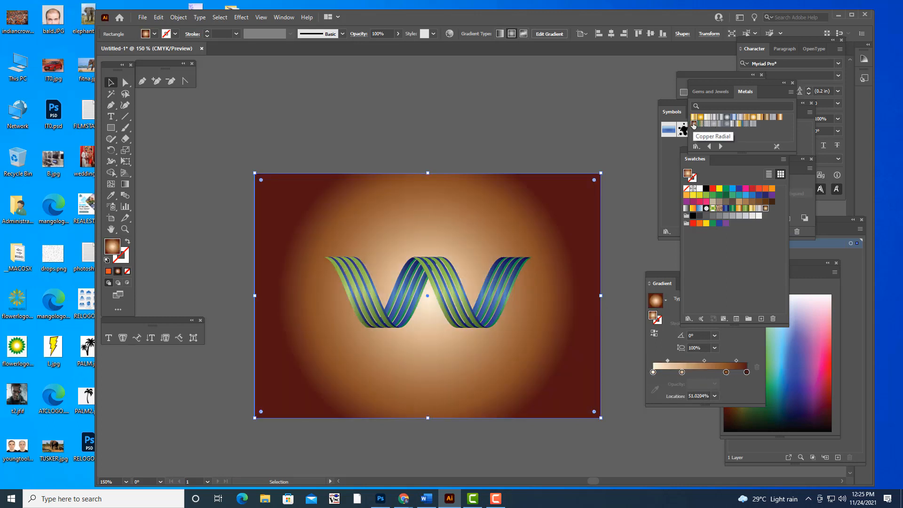
pyautogui.click(767, 118)
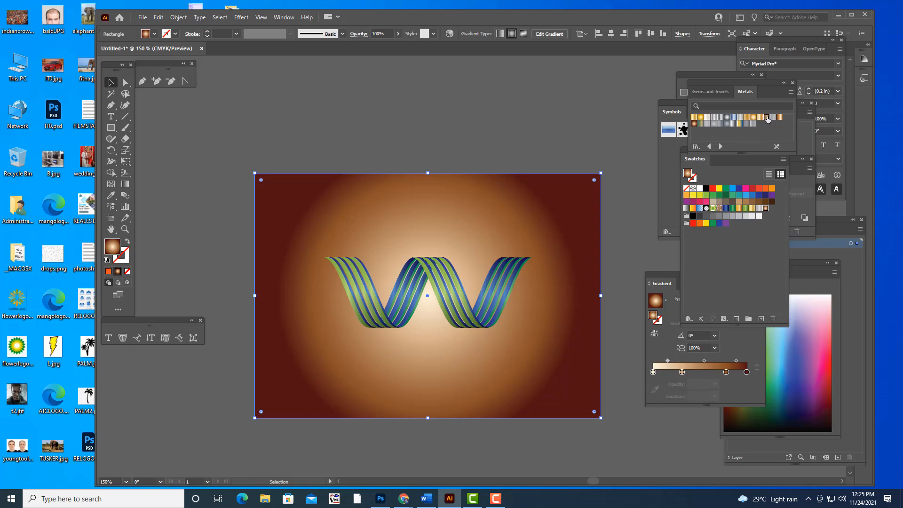
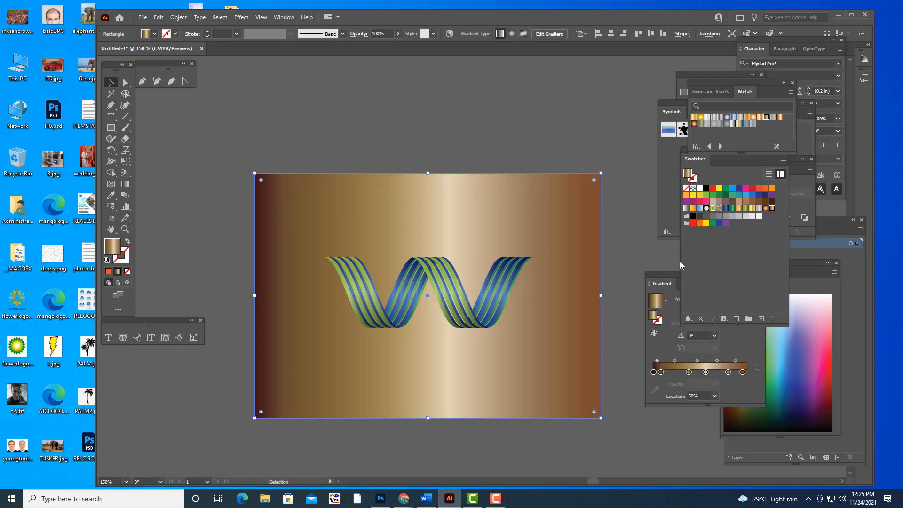
# - Fill the background rectangle with the saved yellow-to-red linear gradient and bring its gradient settings to the front
pyautogui.click(666, 300)
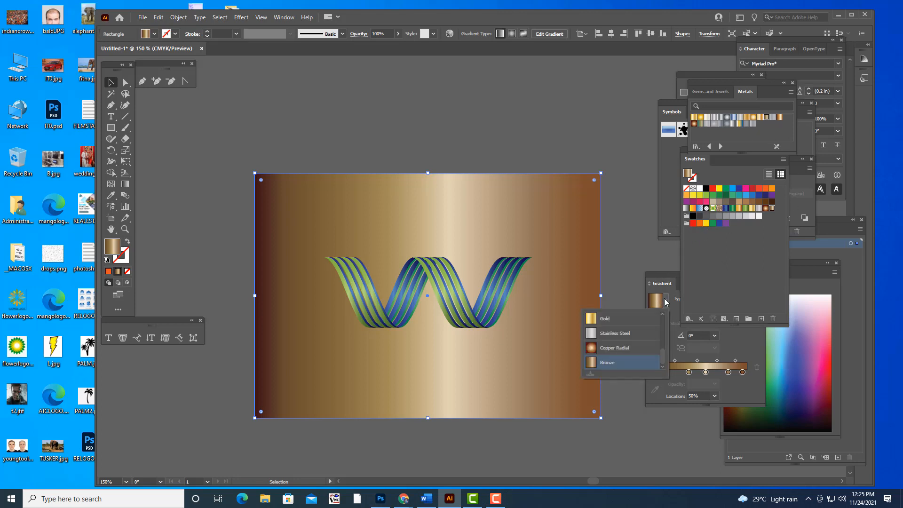
pyautogui.moveTo(662, 361); pyautogui.dragTo(664, 325)
pyautogui.click(631, 334)
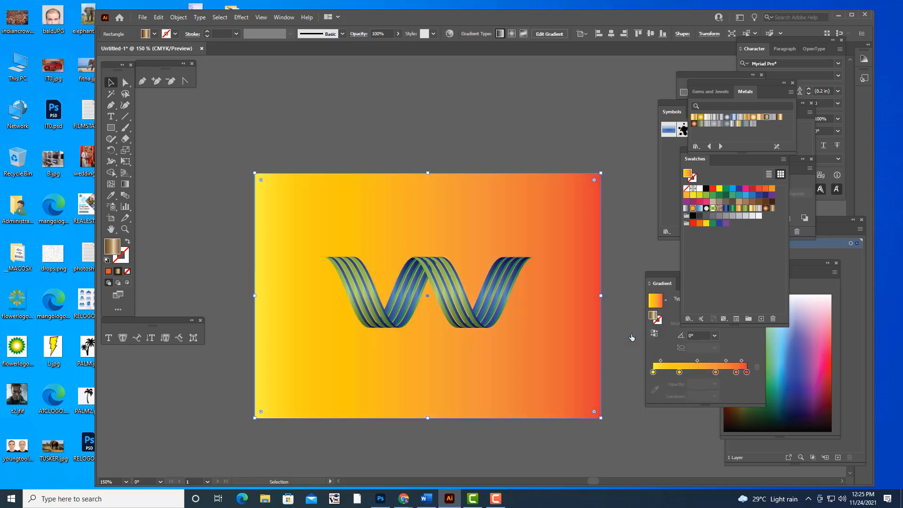
pyautogui.click(755, 345)
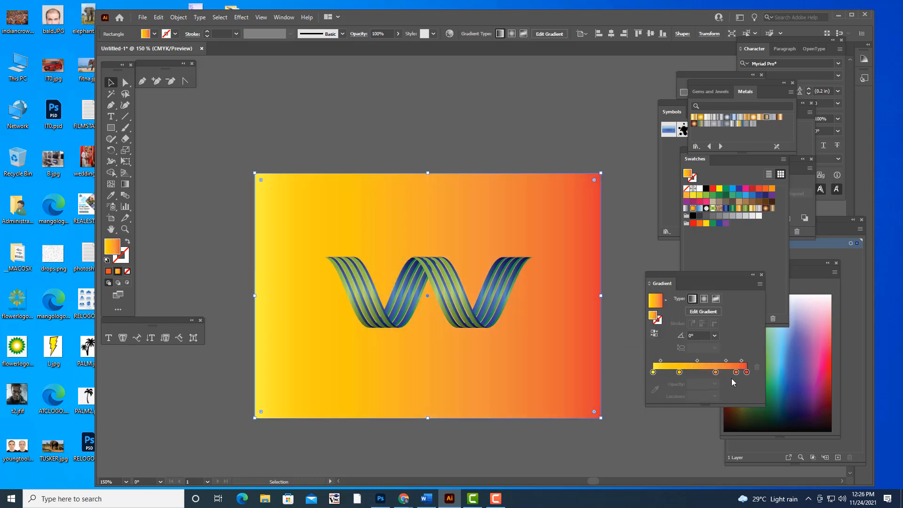
# - Reduce the background gradient to a yellow start and a red-orange end stop, make it radial and set its midpoint to about 46.2%
pyautogui.moveTo(736, 372); pyautogui.dragTo(745, 418)
pyautogui.moveTo(747, 373); pyautogui.dragTo(705, 446)
pyautogui.moveTo(731, 372); pyautogui.dragTo(746, 372)
pyautogui.moveTo(681, 360); pyautogui.dragTo(698, 362)
pyautogui.click(703, 299)
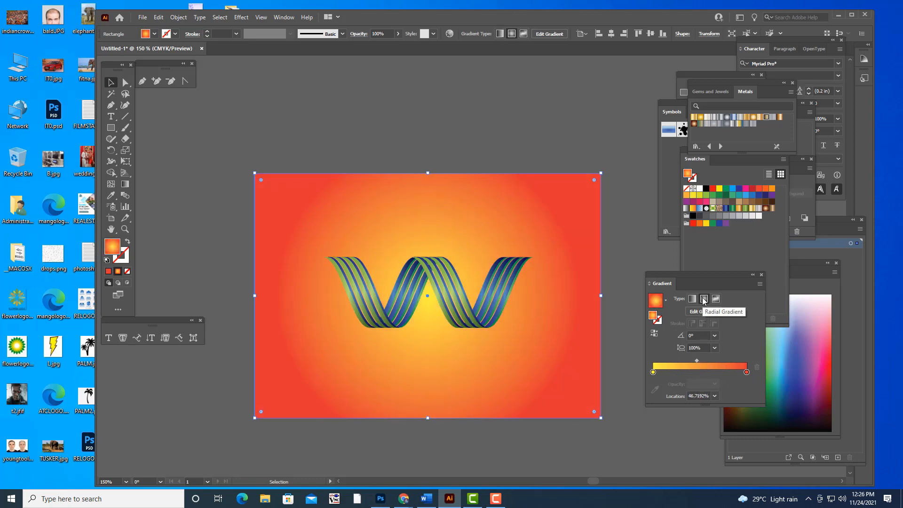
pyautogui.moveTo(697, 359); pyautogui.dragTo(696, 360)
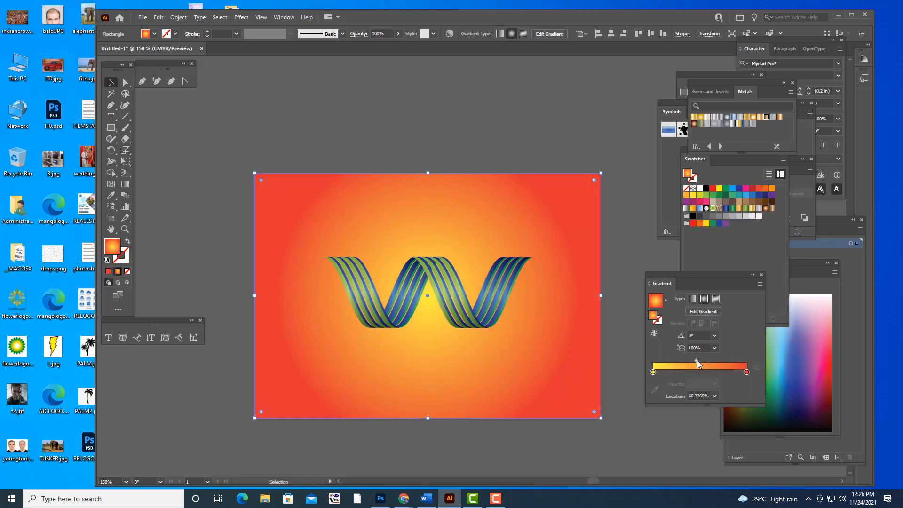
# - Extend the background's radial gradient horizontally with the Gradient tool to beyond the artboard's right edge, and deselect the rectangle
pyautogui.moveTo(703, 274); pyautogui.dragTo(738, 244)
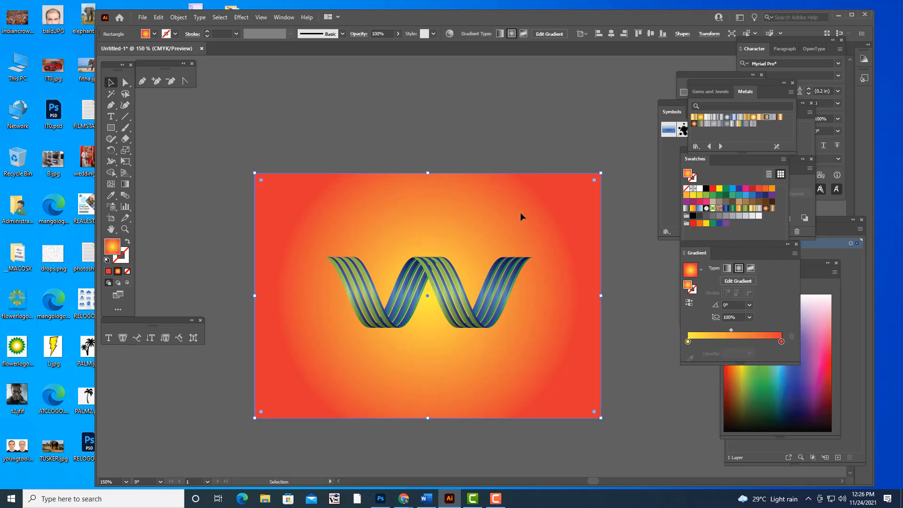
pyautogui.press('g')
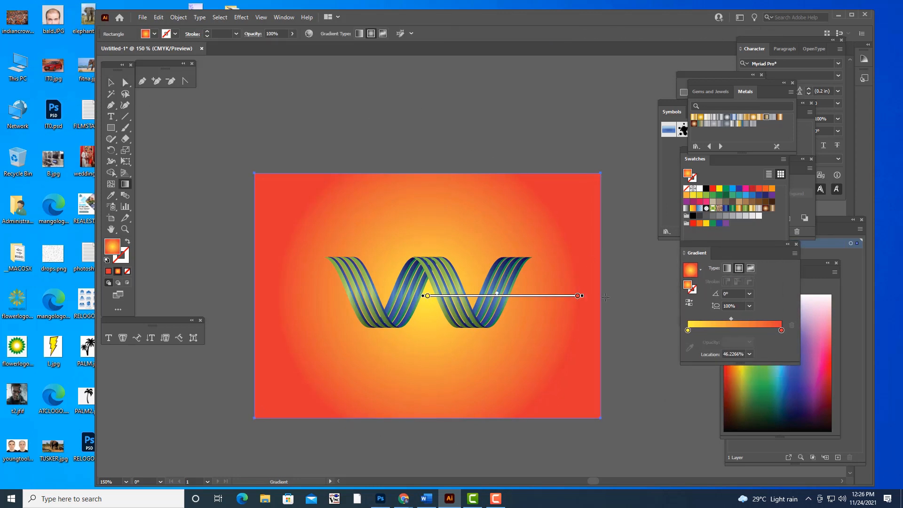
pyautogui.moveTo(582, 296); pyautogui.dragTo(642, 305)
pyautogui.click(112, 83)
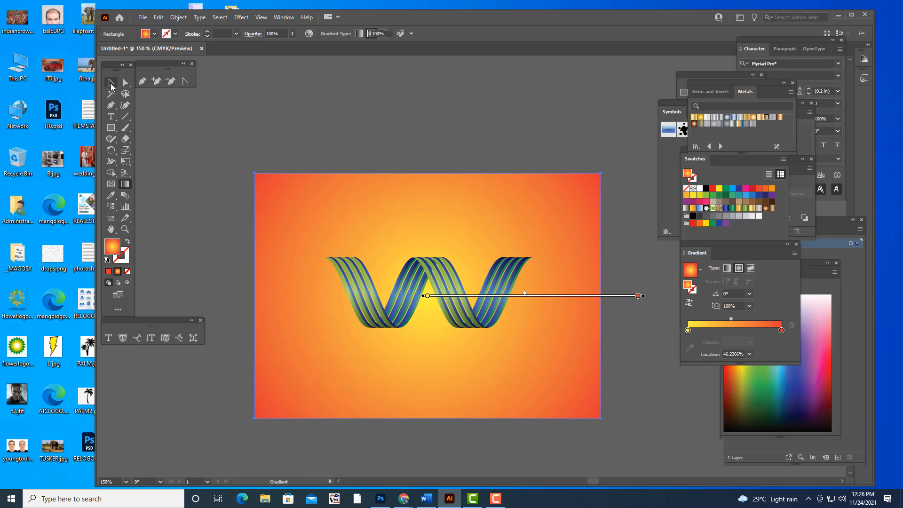
pyautogui.click(635, 263)
# - Select the W logo group, bring up the Drop Shadow effect for it and move the dialog away from the artwork
pyautogui.click(459, 285)
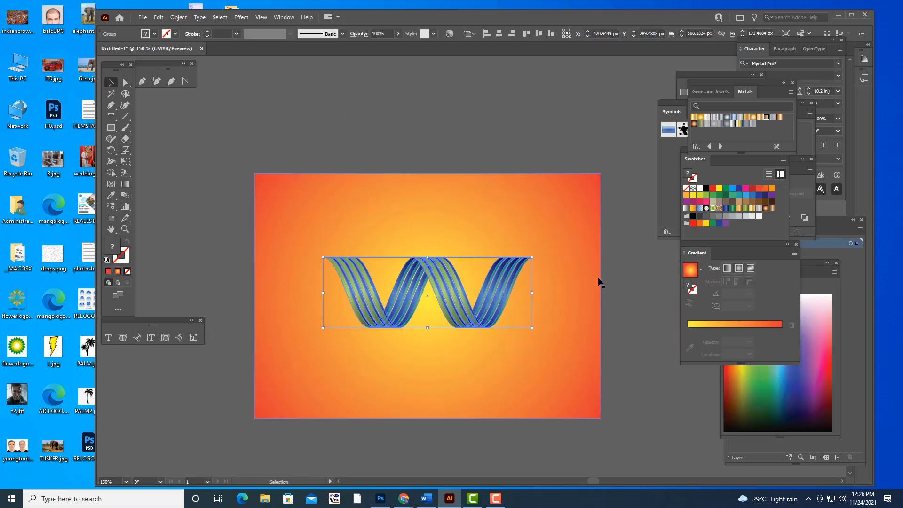
pyautogui.click(525, 140)
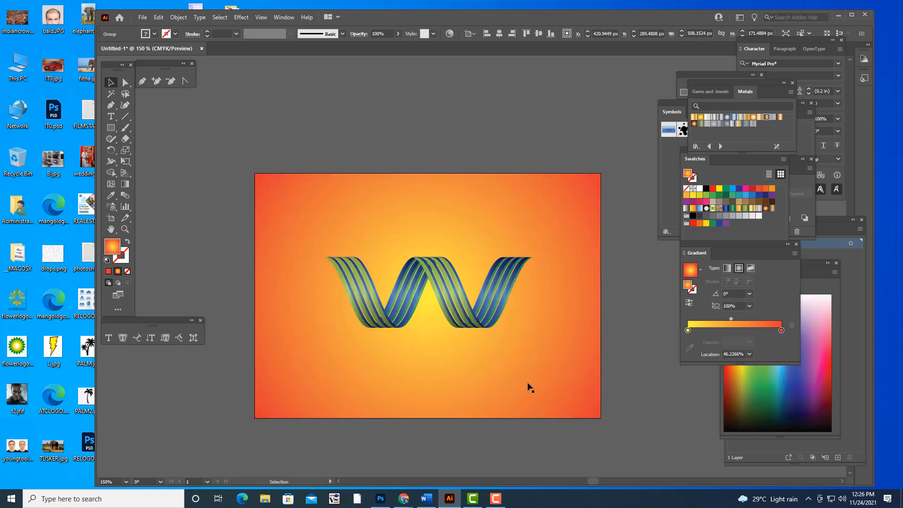
pyautogui.click(485, 323)
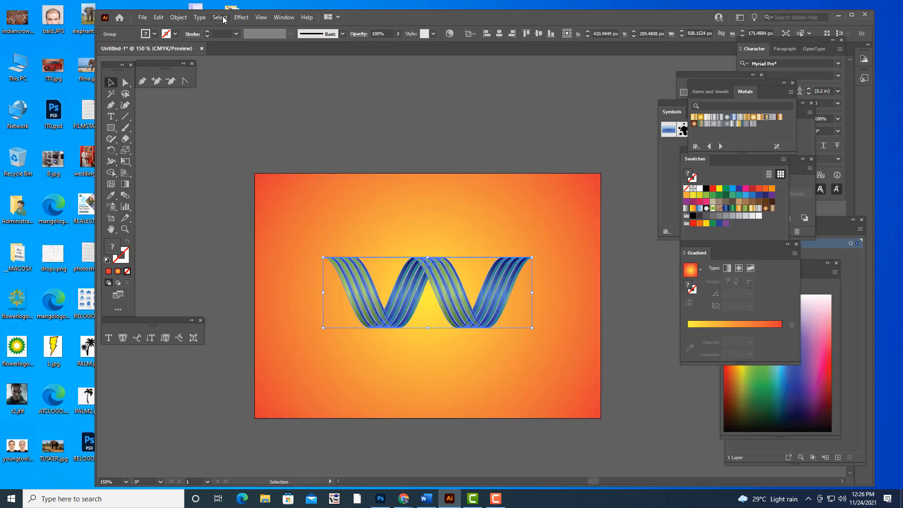
pyautogui.click(241, 16)
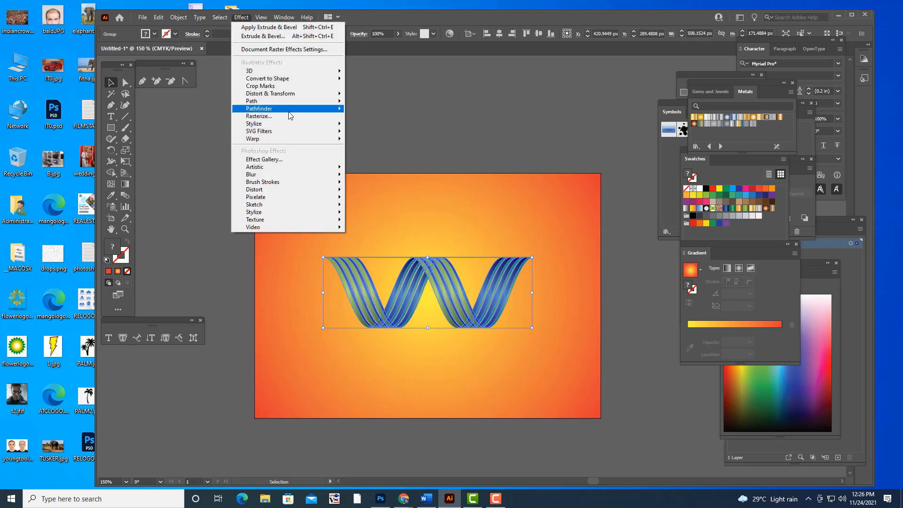
pyautogui.moveTo(289, 111)
pyautogui.click(377, 128)
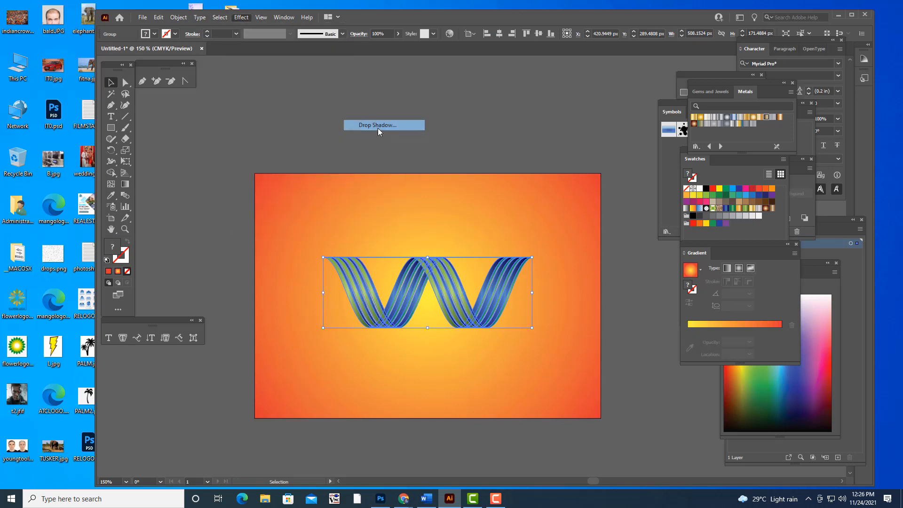
pyautogui.moveTo(655, 60); pyautogui.dragTo(628, 75)
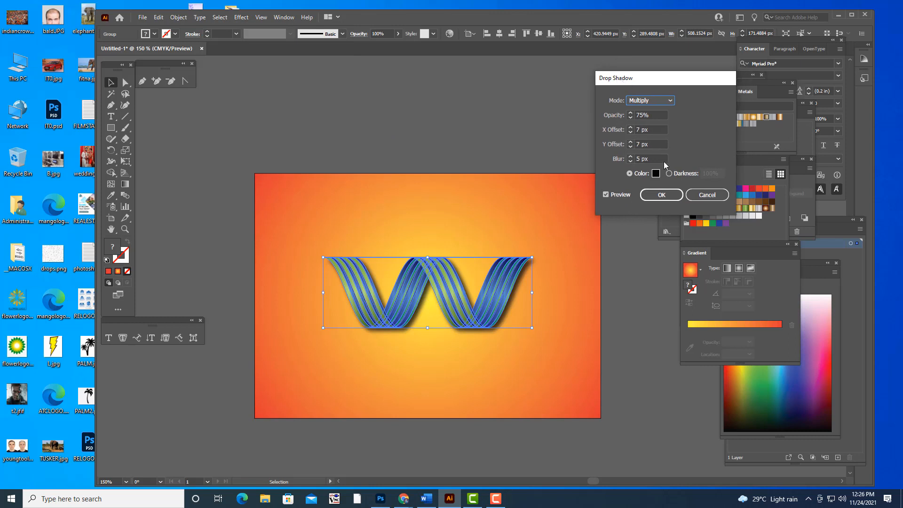
# - Set the W logo's drop shadow to 44% opacity with a 3 px X offset, apply it and deselect the logo
pyautogui.click(639, 115)
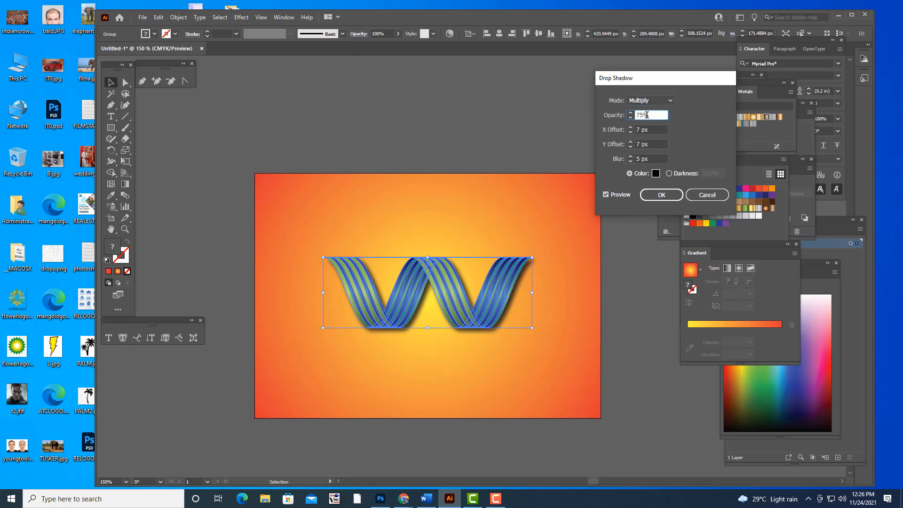
pyautogui.press('Down')
pyautogui.press('Down')
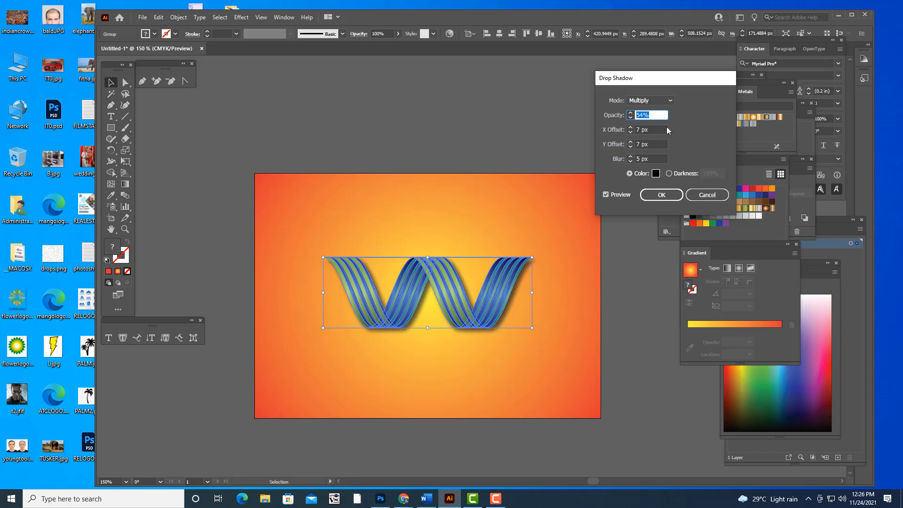
pyautogui.press('Down')
pyautogui.press('Down')
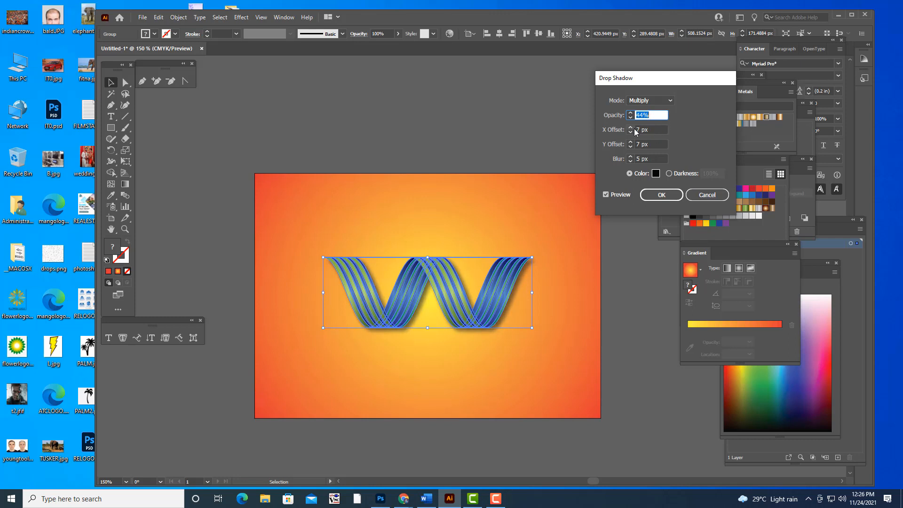
pyautogui.press('Tab')
pyautogui.press('Down')
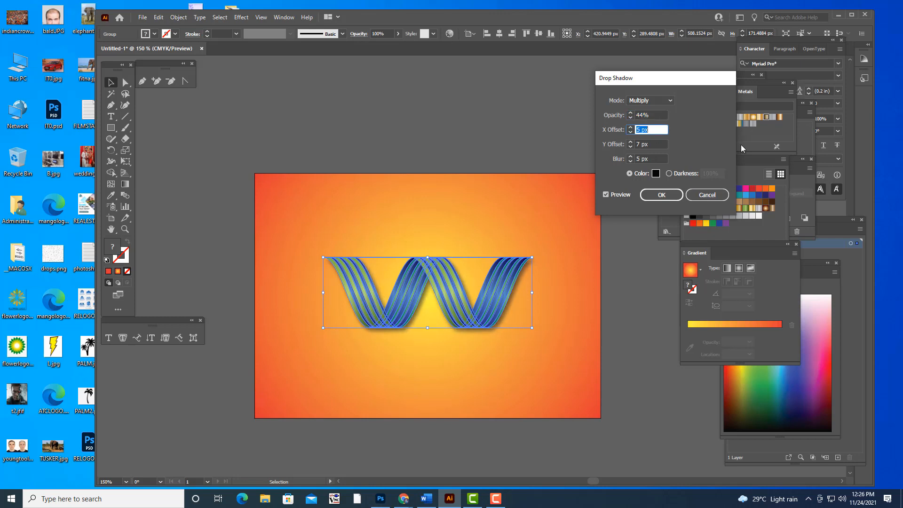
pyautogui.press('Down')
pyautogui.press('Down')
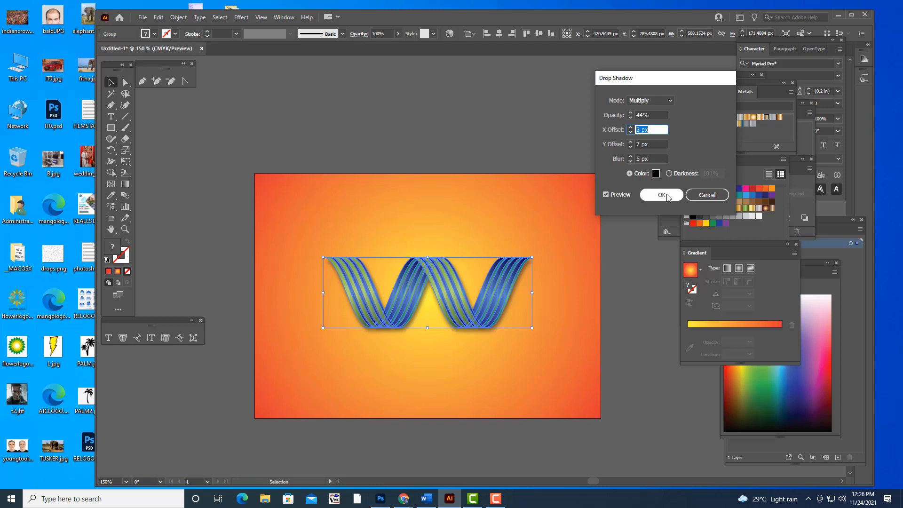
pyautogui.click(667, 196)
pyautogui.click(505, 122)
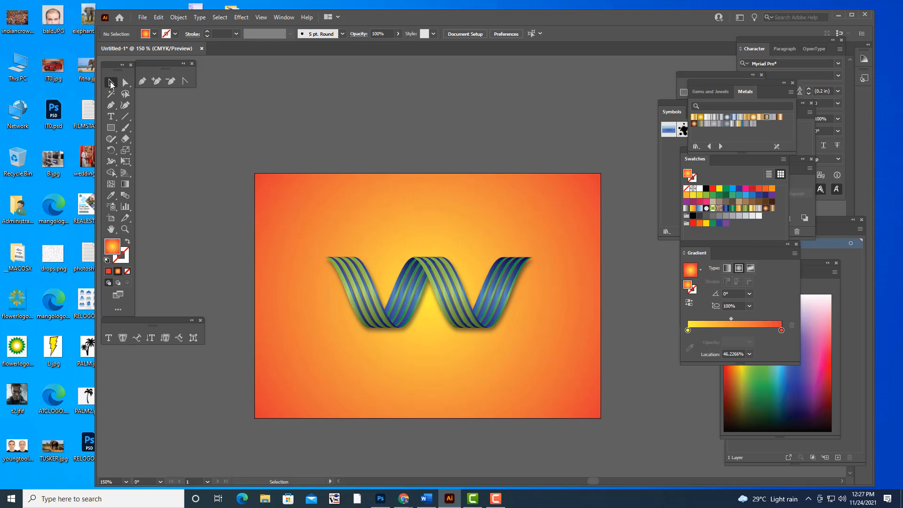
# - Scale the W logo group down proportionally to about 448 px wide and 151 px high, keeping it centred horizontally, and deselect it
pyautogui.click(479, 308)
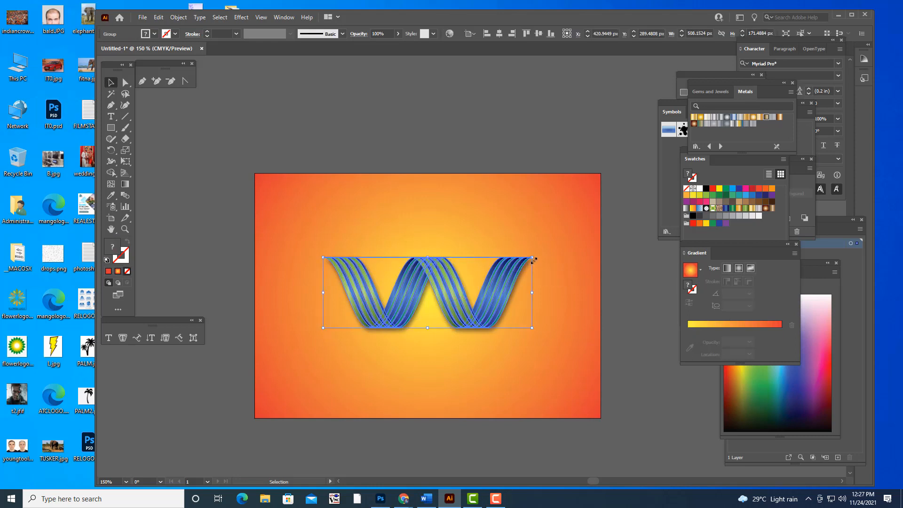
pyautogui.moveTo(532, 254); pyautogui.dragTo(520, 261)
pyautogui.moveTo(452, 294); pyautogui.dragTo(455, 289)
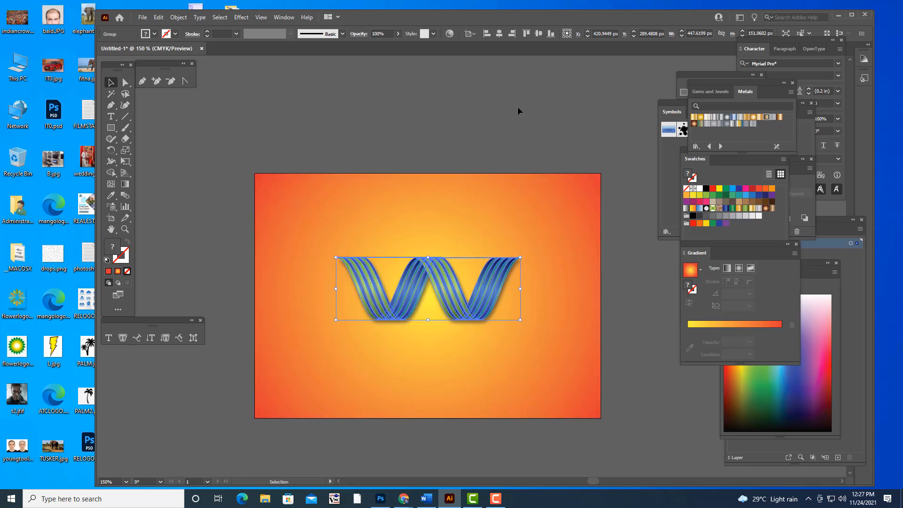
pyautogui.click(346, 318)
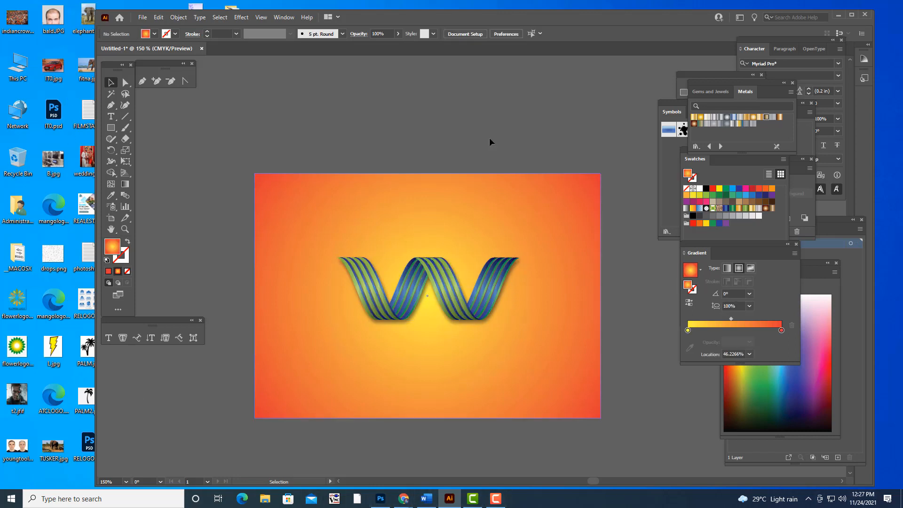
pyautogui.click(506, 199)
pyautogui.click(472, 94)
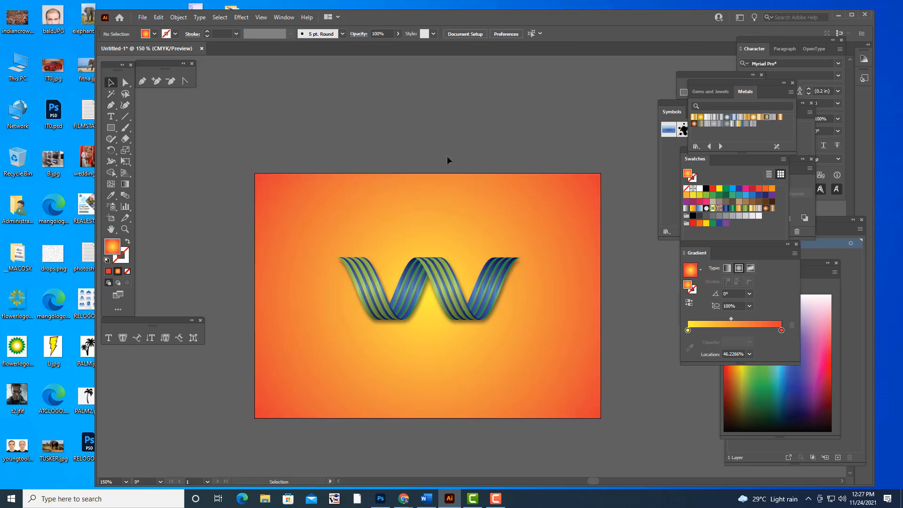
# - Try a white-to-black radial gradient on the background rectangle, with its midpoint moved to about 13%
pyautogui.click(482, 185)
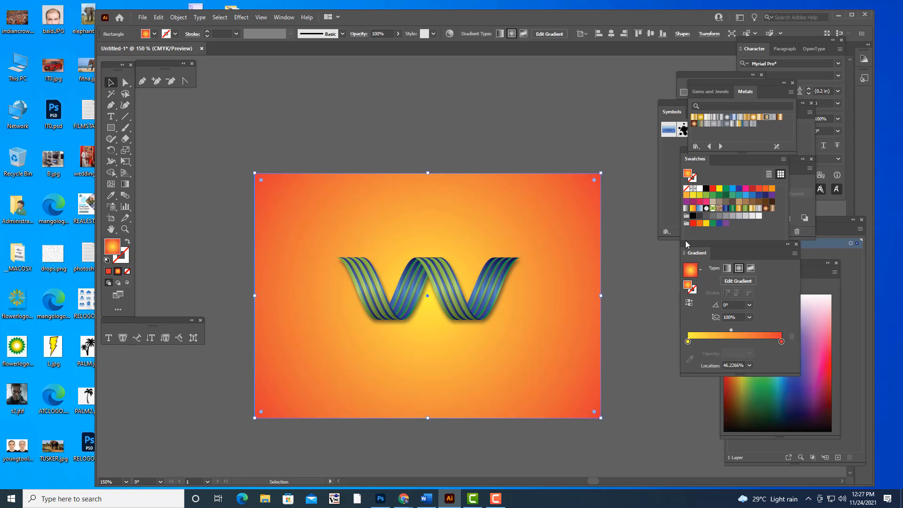
pyautogui.moveTo(688, 243); pyautogui.dragTo(656, 244)
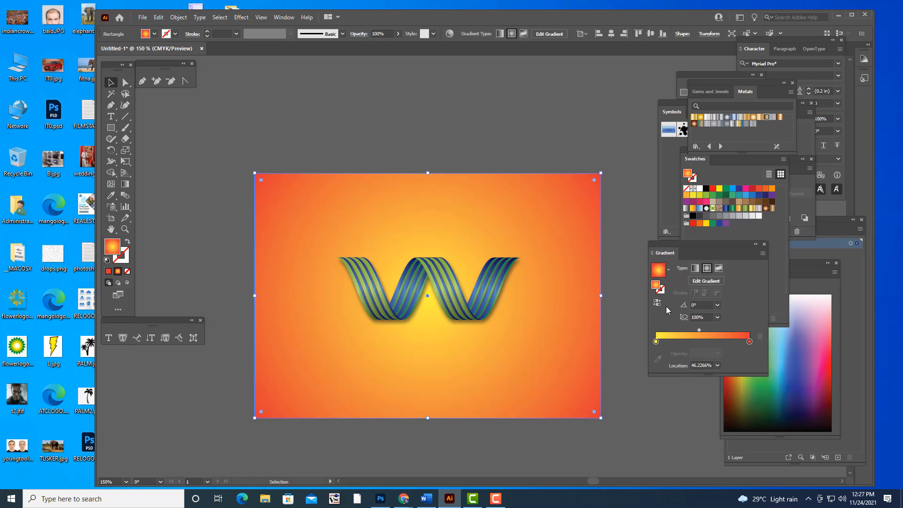
pyautogui.click(668, 270)
pyautogui.moveTo(666, 320); pyautogui.dragTo(661, 280)
pyautogui.click(616, 290)
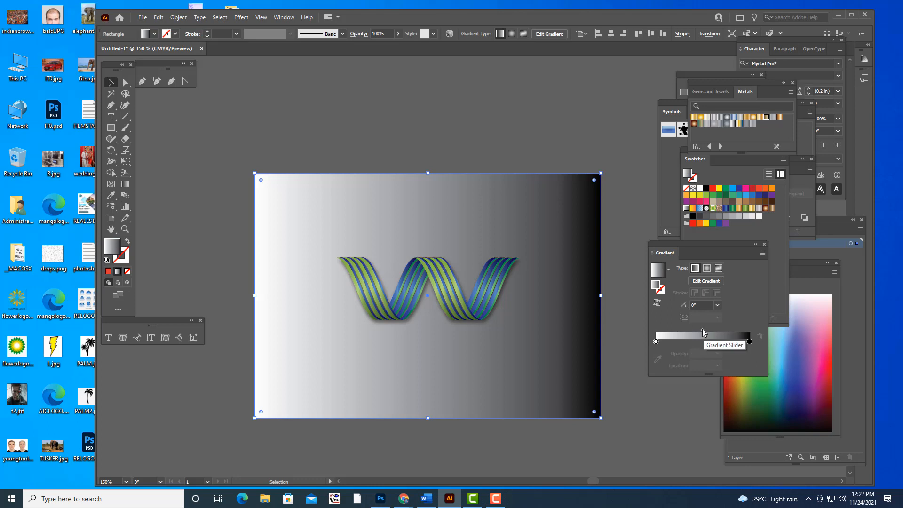
pyautogui.click(705, 269)
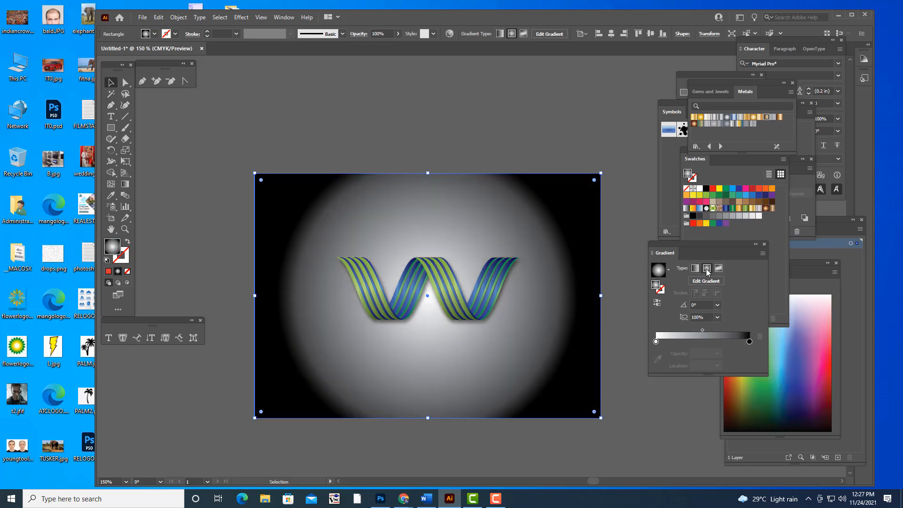
pyautogui.moveTo(701, 330); pyautogui.dragTo(667, 331)
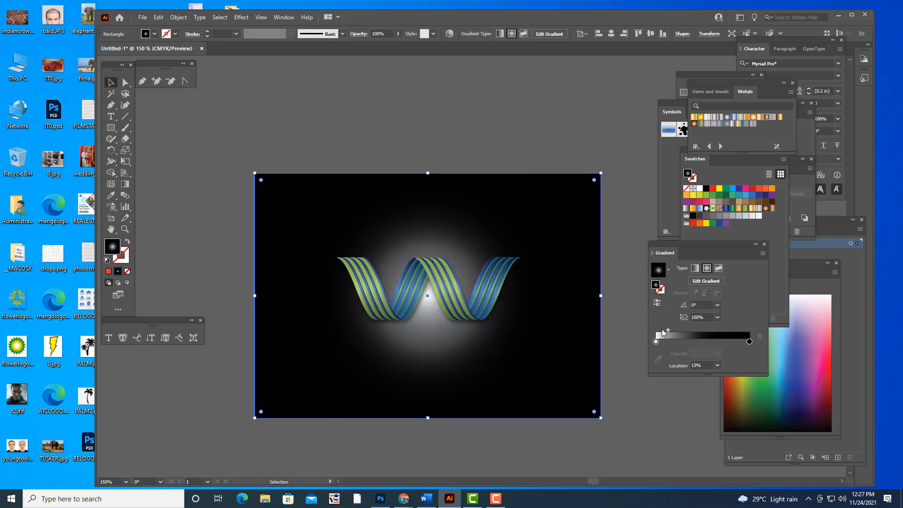
pyautogui.moveTo(666, 328); pyautogui.dragTo(666, 329)
pyautogui.click(486, 143)
# - Undo the white-to-black gradient changes back to the yellow-to-red-orange radial background, and deselect the rectangle
pyautogui.hotkey('ctrl', 'z')
pyautogui.hotkey('ctrl', 'z')
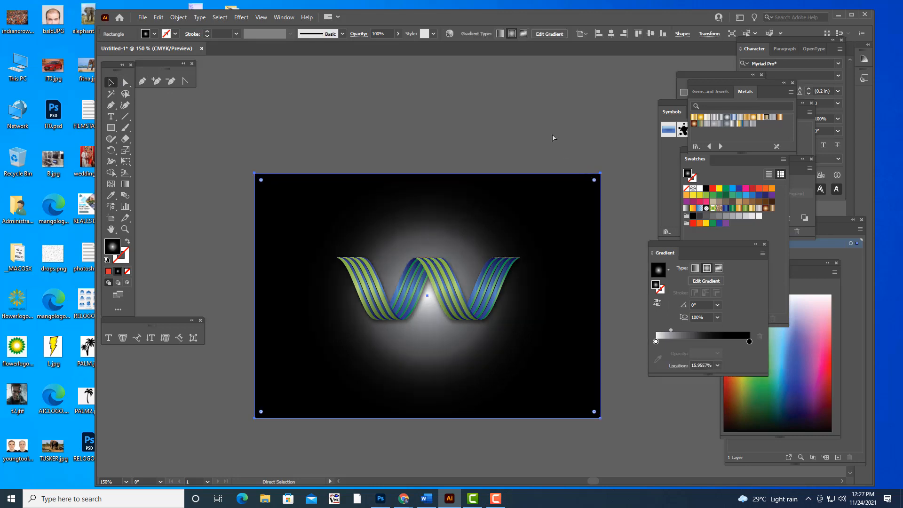
pyautogui.hotkey('ctrl', 'z')
pyautogui.hotkey('ctrl', 'z')
pyautogui.hotkey('ctrl', 'z')
pyautogui.hotkey('ctrl', 'z')
pyautogui.hotkey('ctrl', 'z')
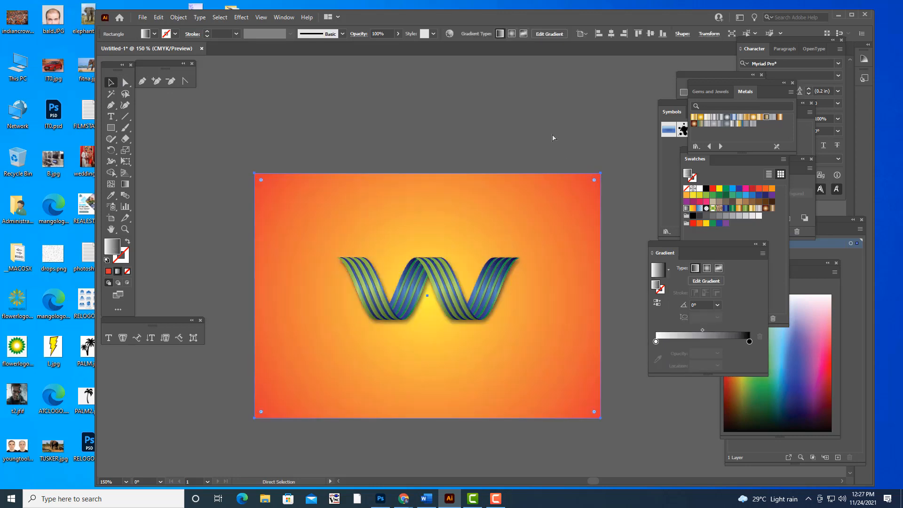
pyautogui.click(552, 136)
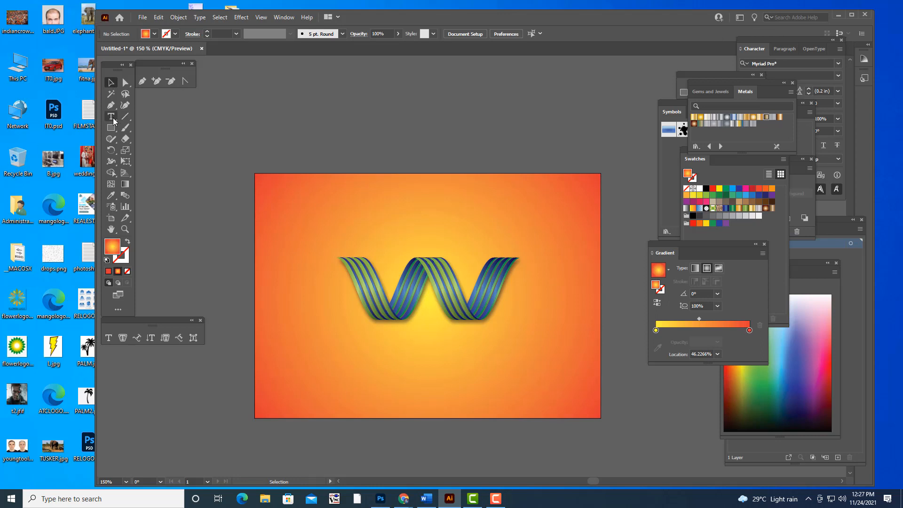
# - Add the point text "WARNER BROTHERS LIMITED" below the W logo
pyautogui.press('t')
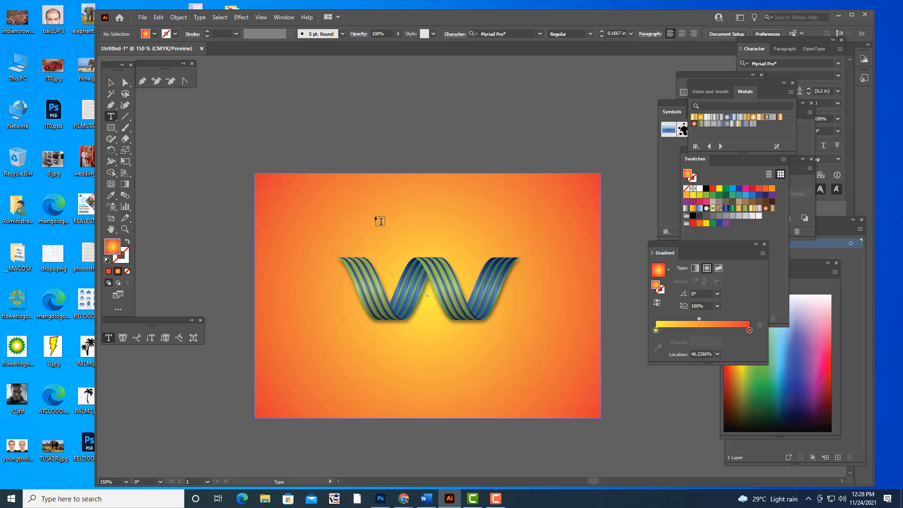
pyautogui.click(366, 365)
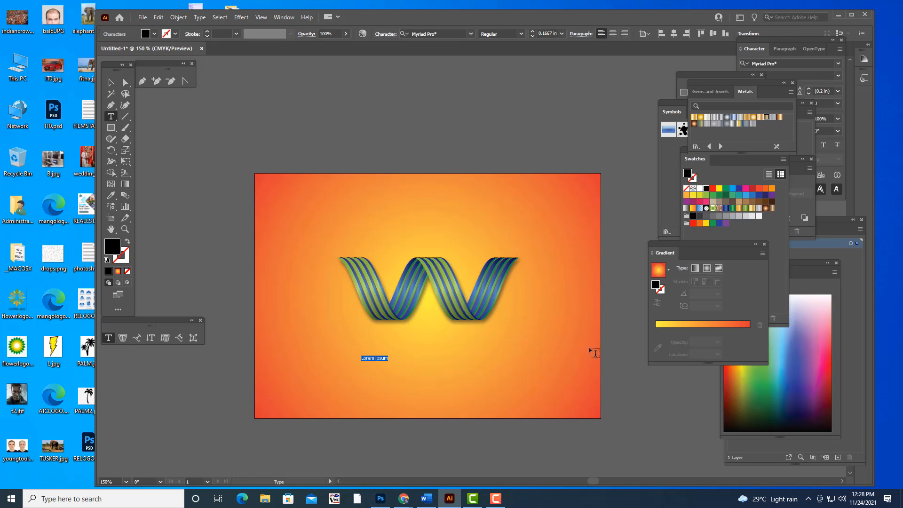
pyautogui.press('BackSpace')
pyautogui.write('WARNER BROTHERS LIMITED')
# - Enlarge the company name to a font size of about 0.447 in, move it closer beneath the W and fill it white
pyautogui.click(111, 82)
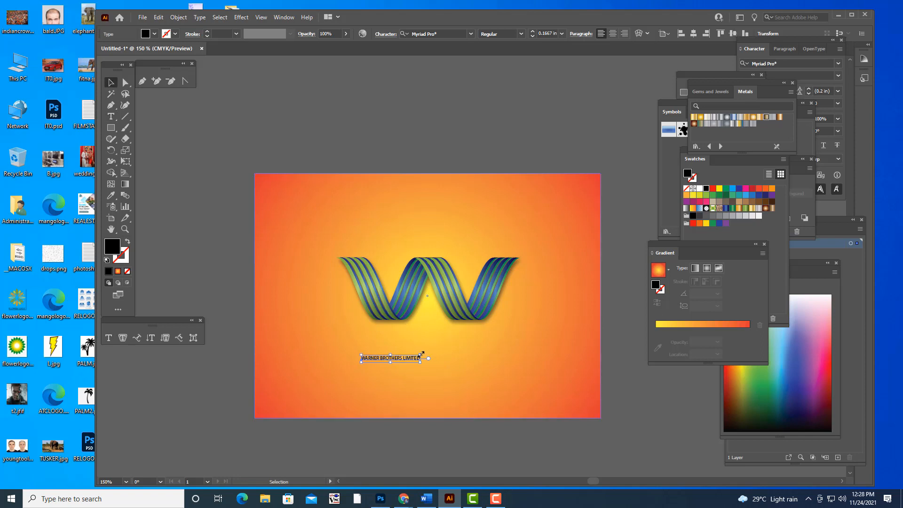
pyautogui.moveTo(421, 355); pyautogui.dragTo(513, 338)
pyautogui.moveTo(489, 358)
pyautogui.mouseDown()
pyautogui.moveTo(468, 351)
pyautogui.moveTo(497, 347)
pyautogui.moveTo(501, 336)
pyautogui.moveTo(484, 349)
pyautogui.mouseUp()
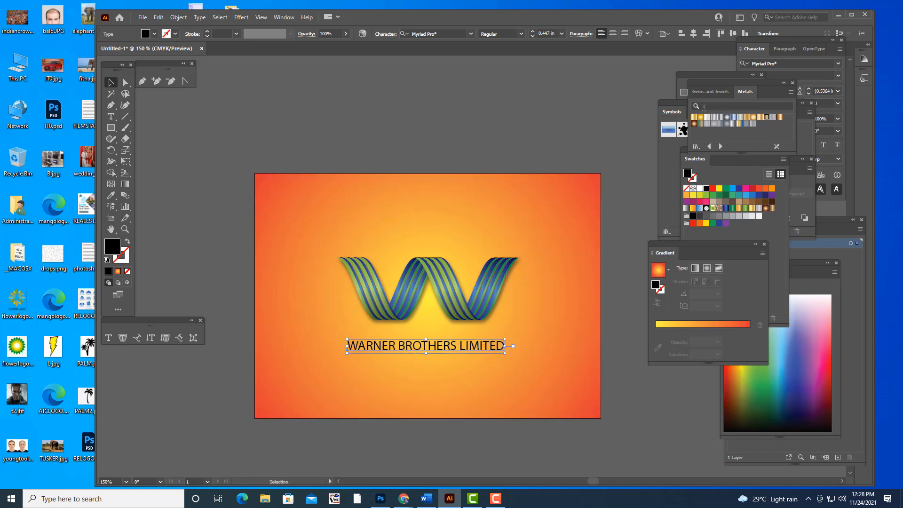
pyautogui.click(699, 188)
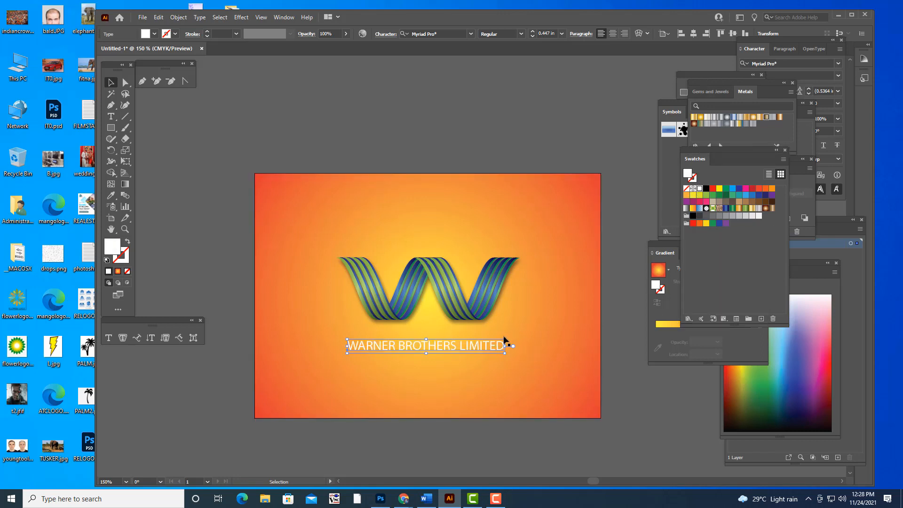
pyautogui.moveTo(506, 339); pyautogui.dragTo(508, 338)
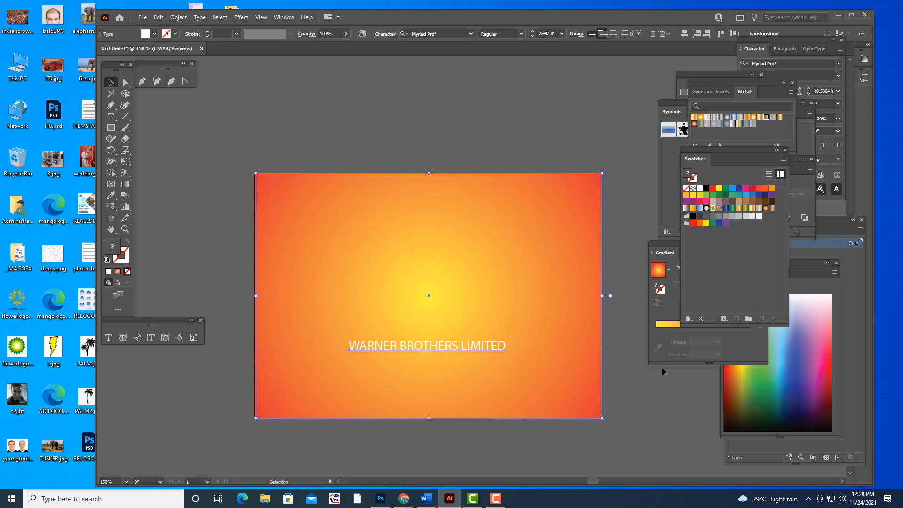
pyautogui.hotkey('ctrl', 'z')
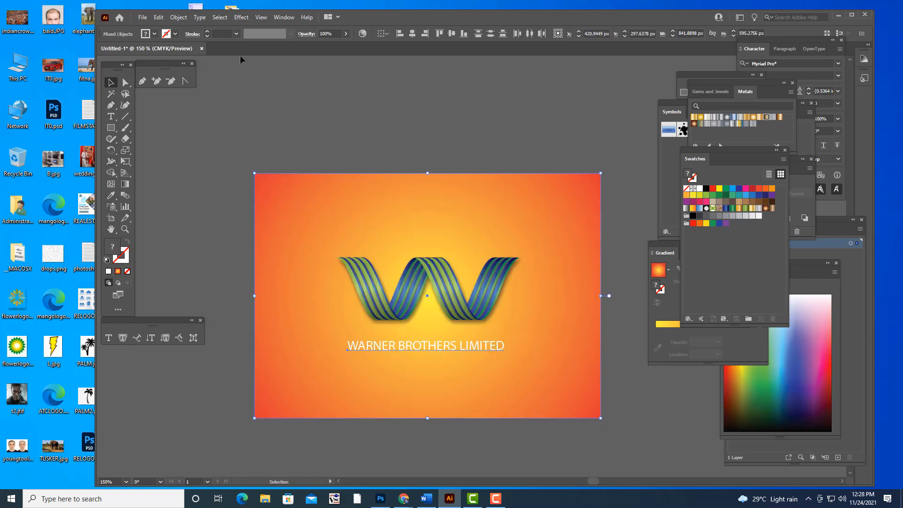
pyautogui.click(366, 134)
# - Select the company name text below the W and change its font to Impact
pyautogui.moveTo(447, 351); pyautogui.dragTo(447, 343)
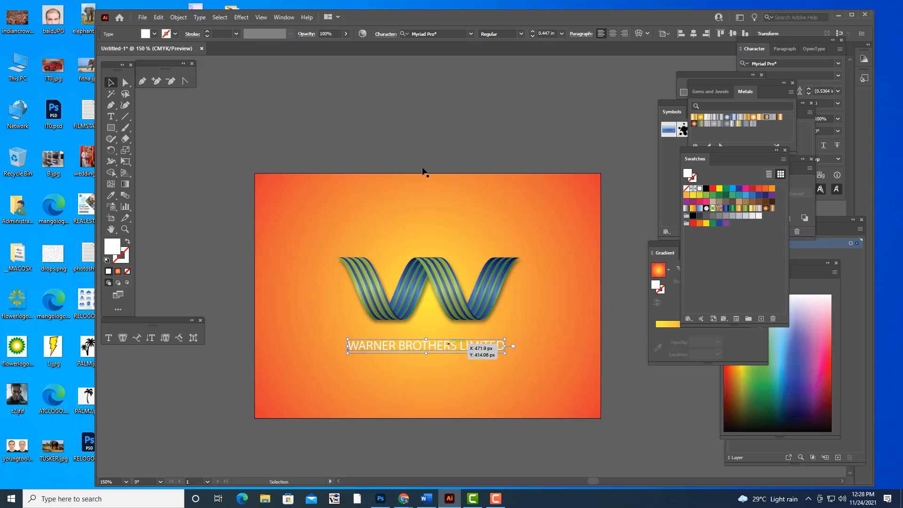
pyautogui.click(446, 32)
pyautogui.write('IMPACT')
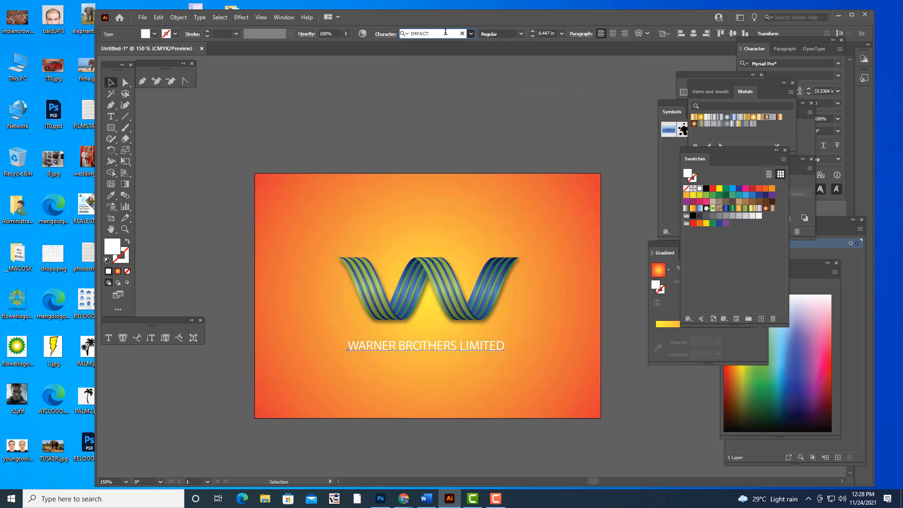
pyautogui.press('Return')
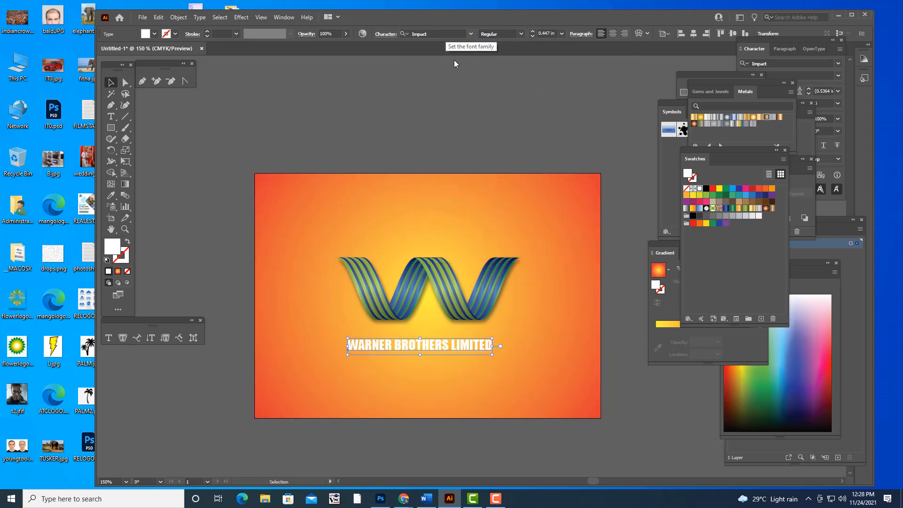
# - Enlarge the company name to a font size of about 0.5 in, nudge it slightly right and down beneath the W, and deselect it
pyautogui.moveTo(492, 338); pyautogui.dragTo(508, 336)
pyautogui.press('Right')
pyautogui.press('Right')
pyautogui.press('Right')
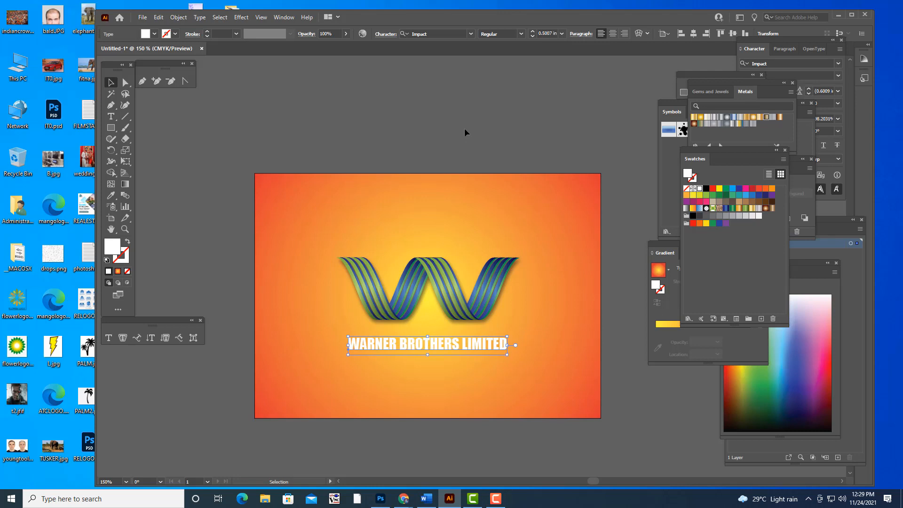
pyautogui.press('Down')
pyautogui.press('Down')
pyautogui.press('Right')
pyautogui.press('Right')
pyautogui.press('Right')
pyautogui.press('Right')
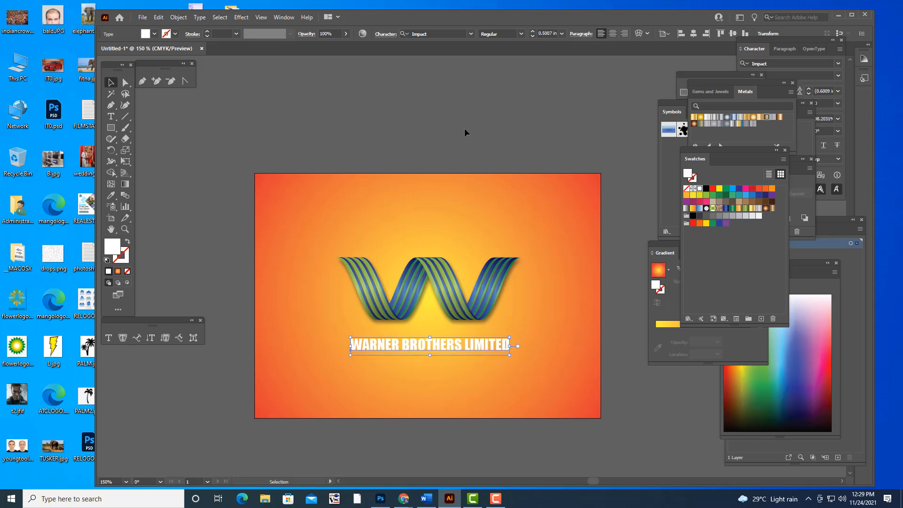
pyautogui.press('Down')
pyautogui.press('Right')
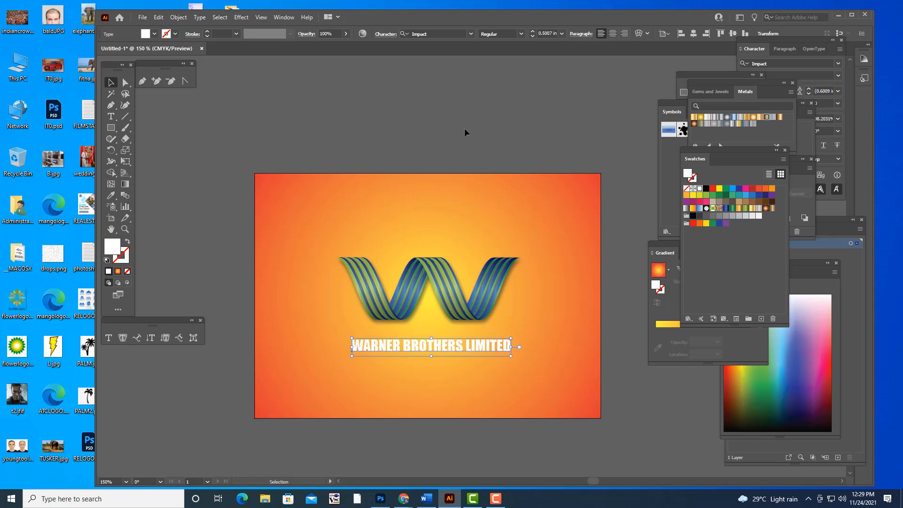
pyautogui.press('Down')
pyautogui.click(499, 121)
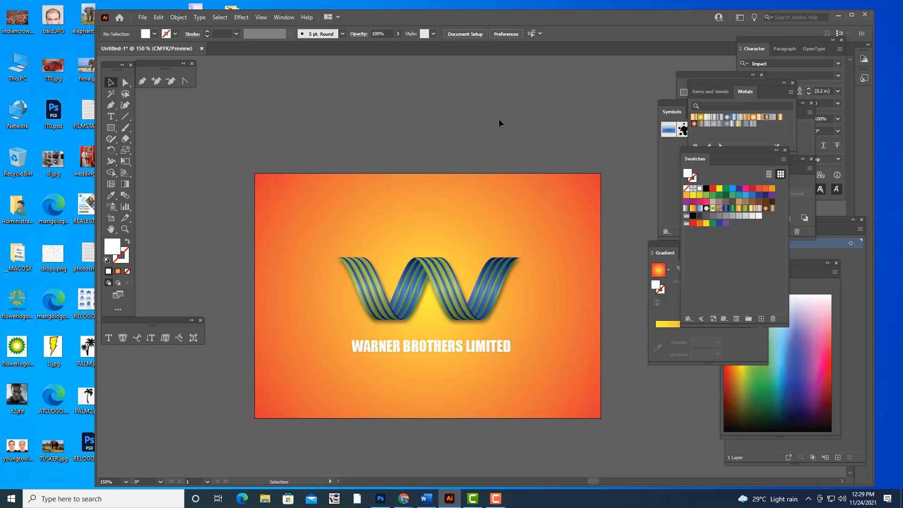
# - Fill the company name text with the dark red swatch, check it deselected, and select the text again
pyautogui.click(424, 351)
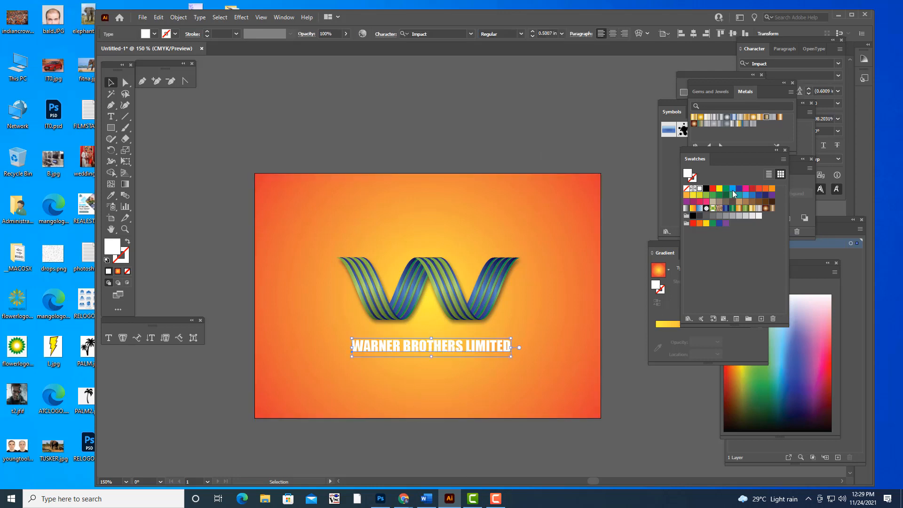
pyautogui.click(753, 189)
pyautogui.click(579, 153)
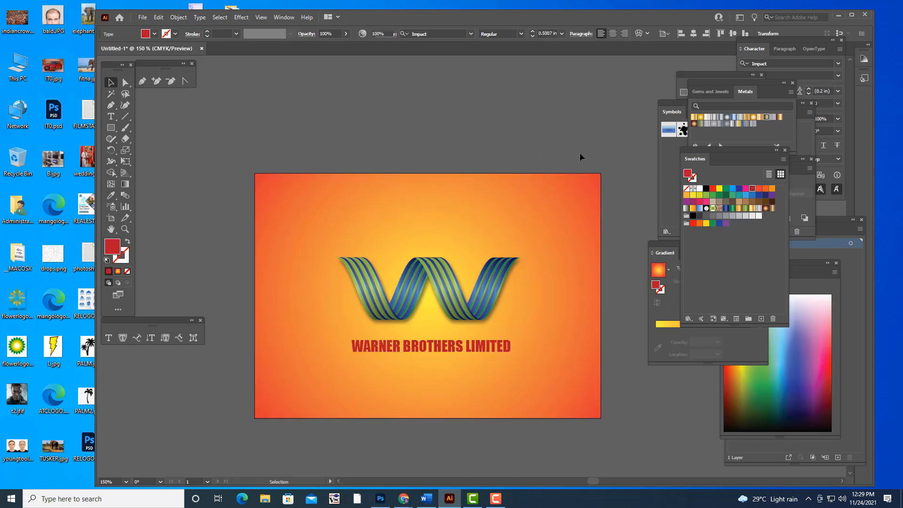
pyautogui.click(470, 345)
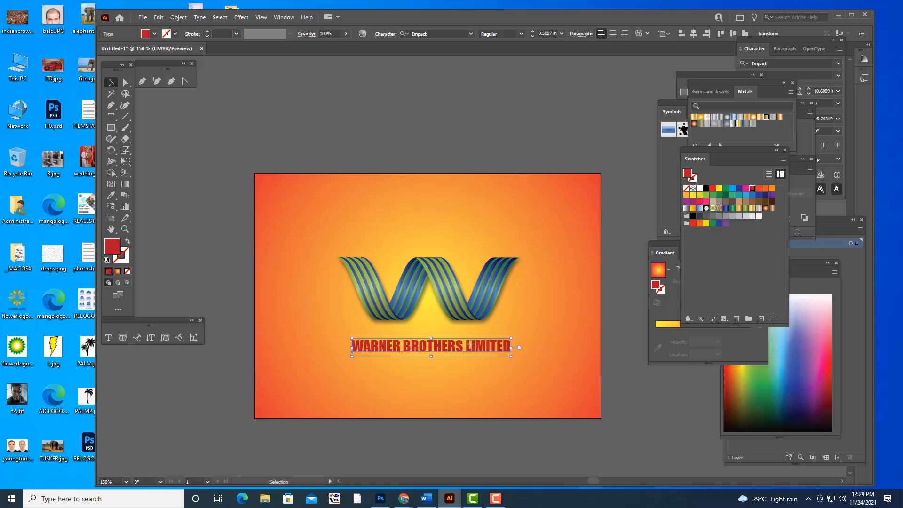
# - Nudge the company name slightly right and down beneath the W, leaving a wider gap between the two
pyautogui.moveTo(470, 346); pyautogui.dragTo(474, 348)
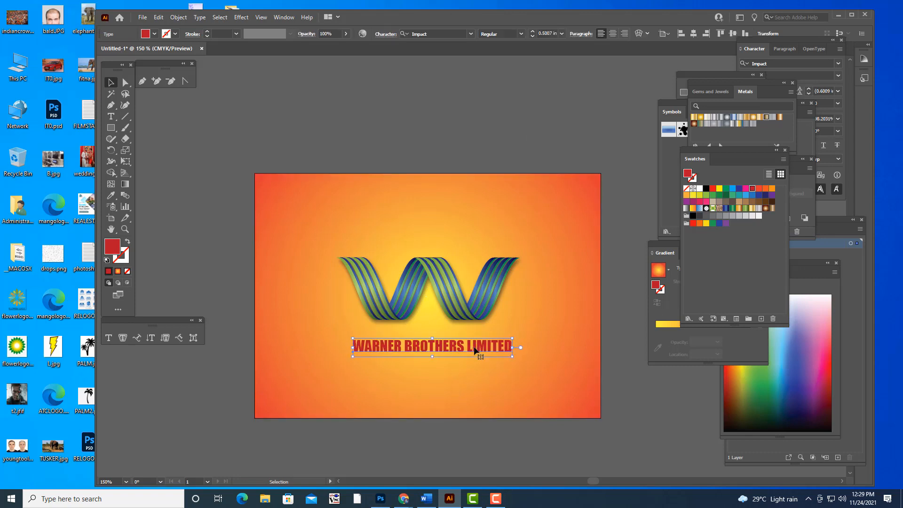
pyautogui.press('Down')
pyautogui.press('Left')
pyautogui.press('Left')
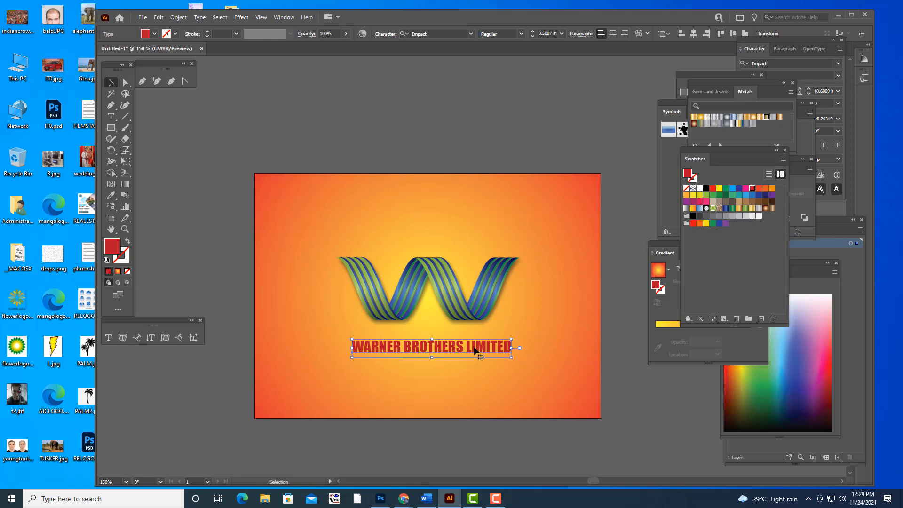
pyautogui.click(516, 184)
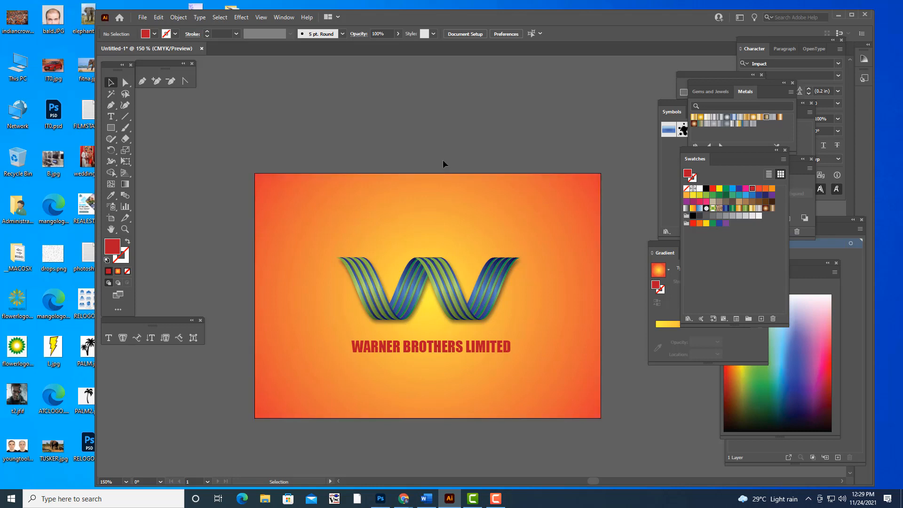
pyautogui.click(455, 351)
pyautogui.moveTo(454, 351); pyautogui.dragTo(454, 356)
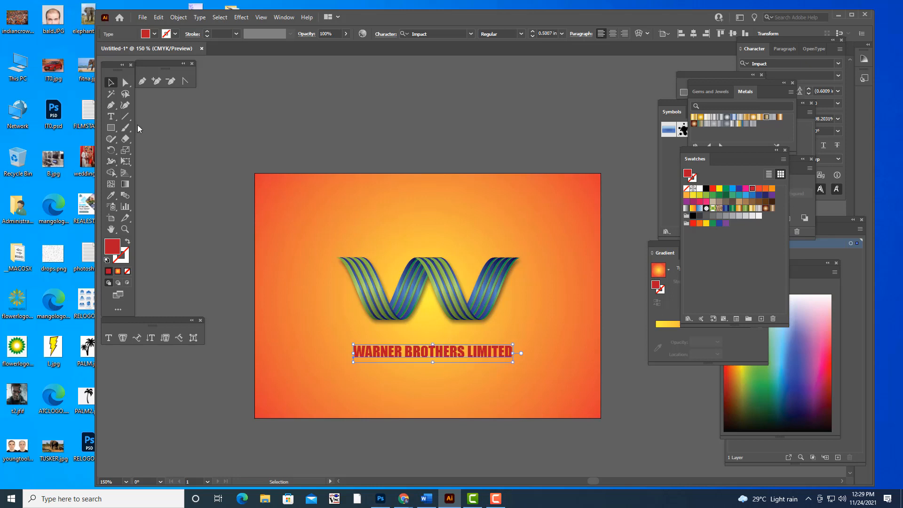
# - Draw a straight horizontal line between the W and the company name, slightly wider than the text, and deselect it
pyautogui.click(125, 116)
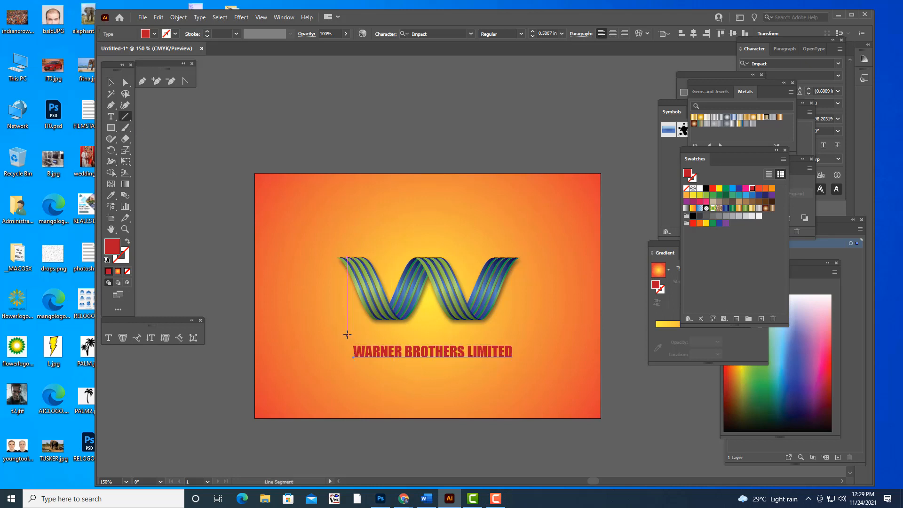
pyautogui.moveTo(346, 334); pyautogui.dragTo(517, 334)
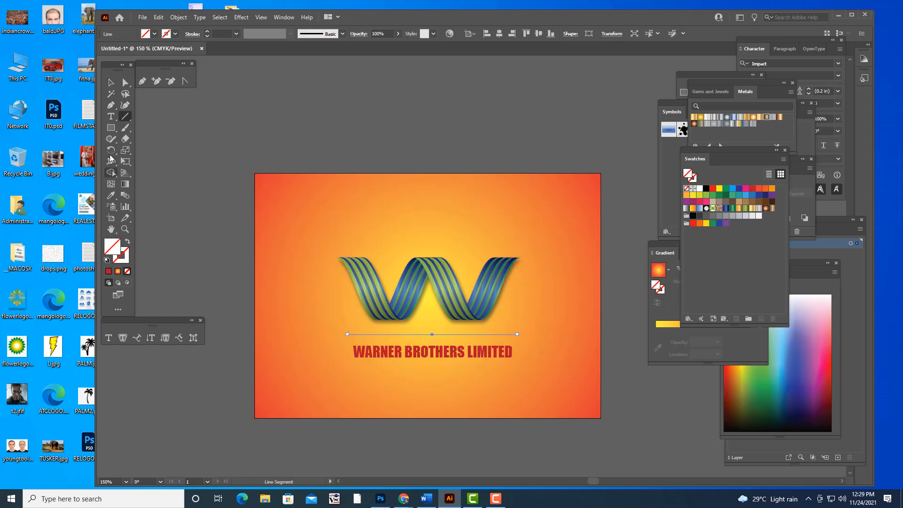
pyautogui.press('v')
pyautogui.click(446, 125)
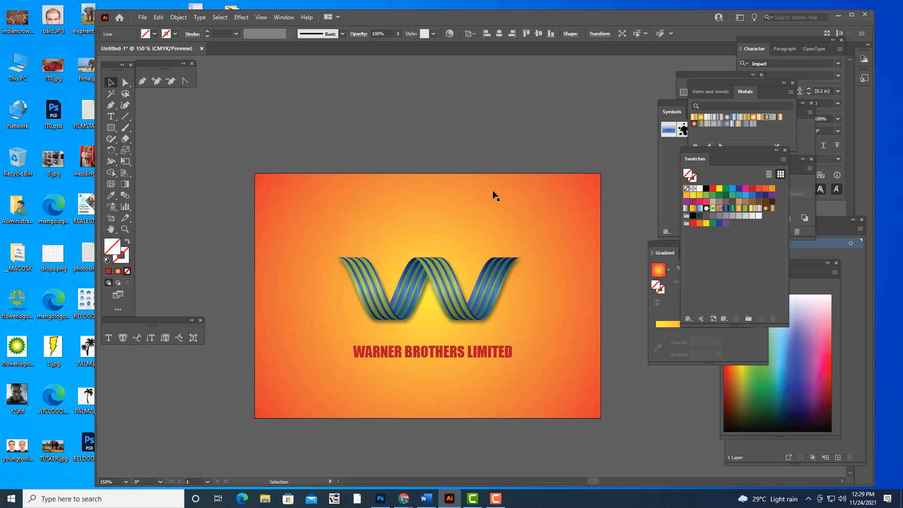
# - Give the horizontal line beneath the W a white stroke with a weight of 0.0156 in and deselect it
pyautogui.click(453, 334)
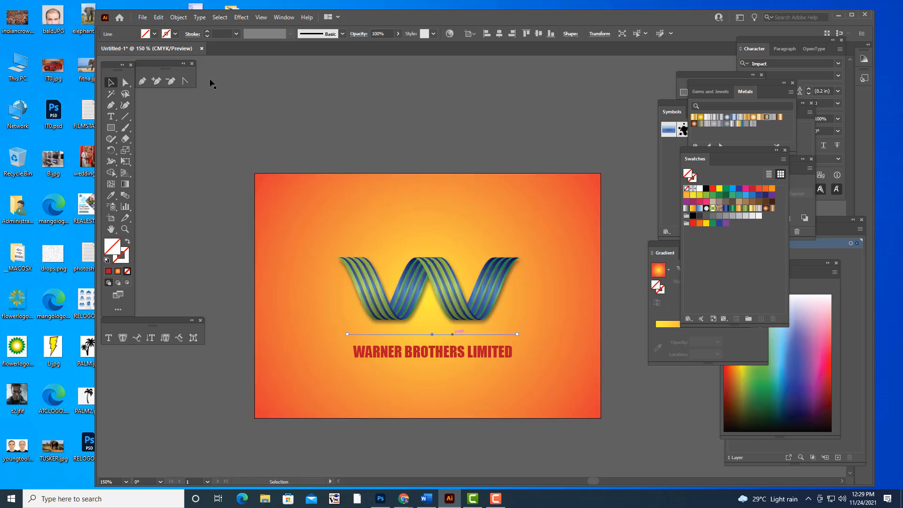
pyautogui.click(236, 34)
pyautogui.click(253, 54)
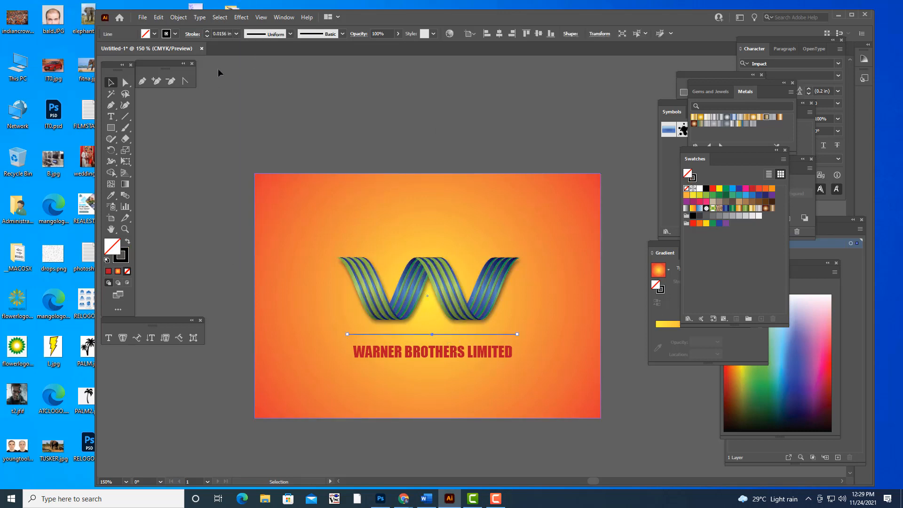
pyautogui.click(172, 35)
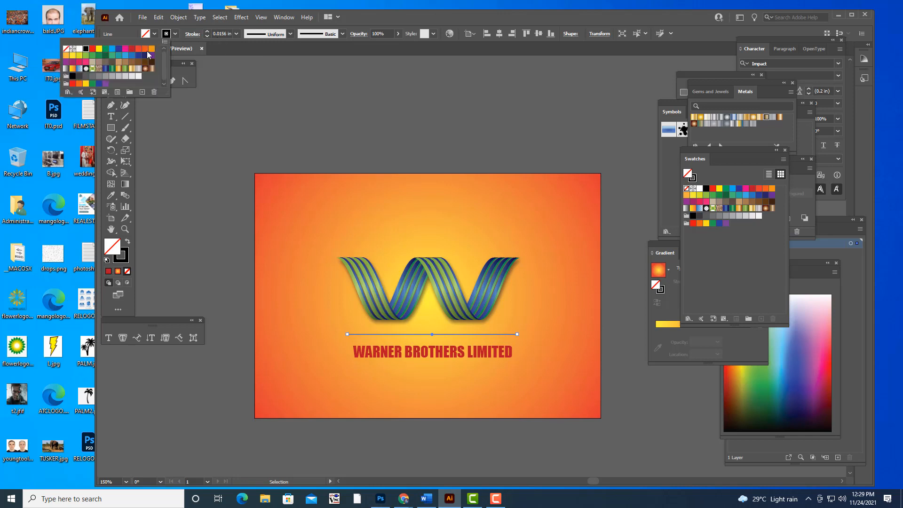
pyautogui.click(78, 49)
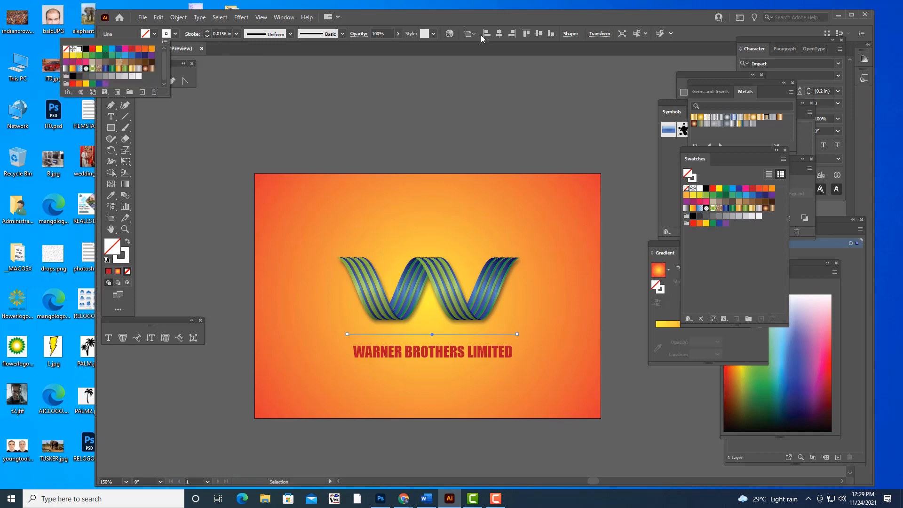
pyautogui.click(321, 115)
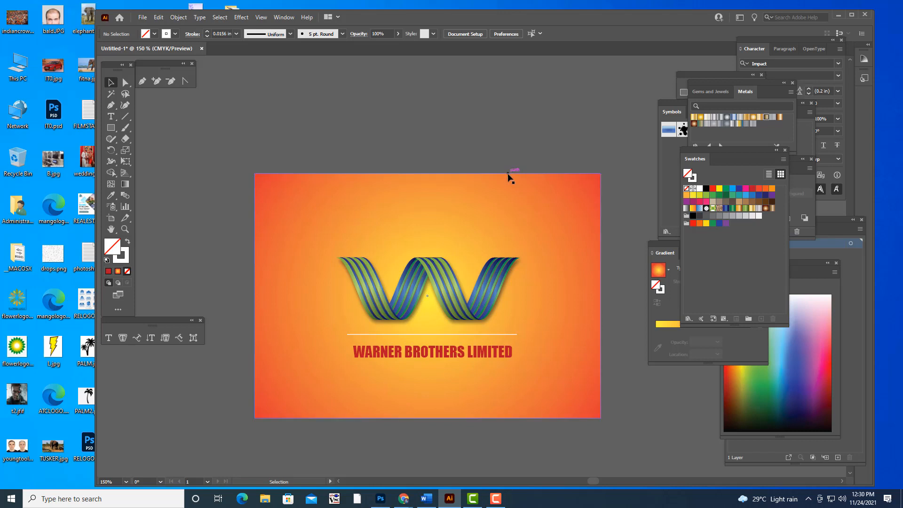
# - Export the artwork to the Desktop in SVG format under the name WARNER, accepting the offered SVG options
pyautogui.scroll(2, 517, 162)
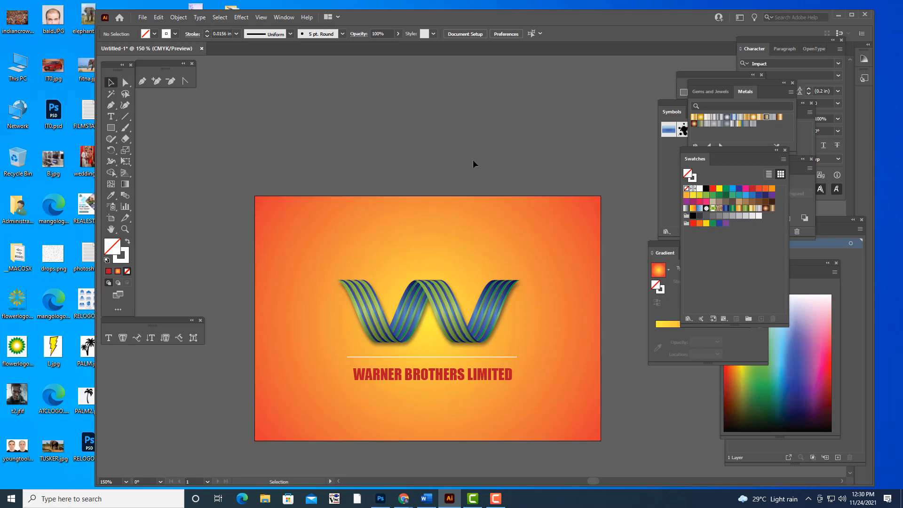
pyautogui.scroll(-1, 489, 155)
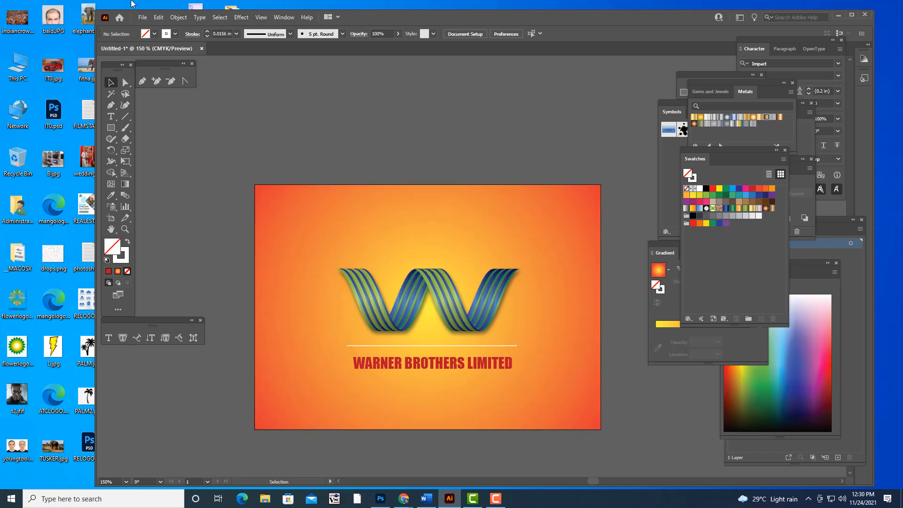
pyautogui.click(141, 18)
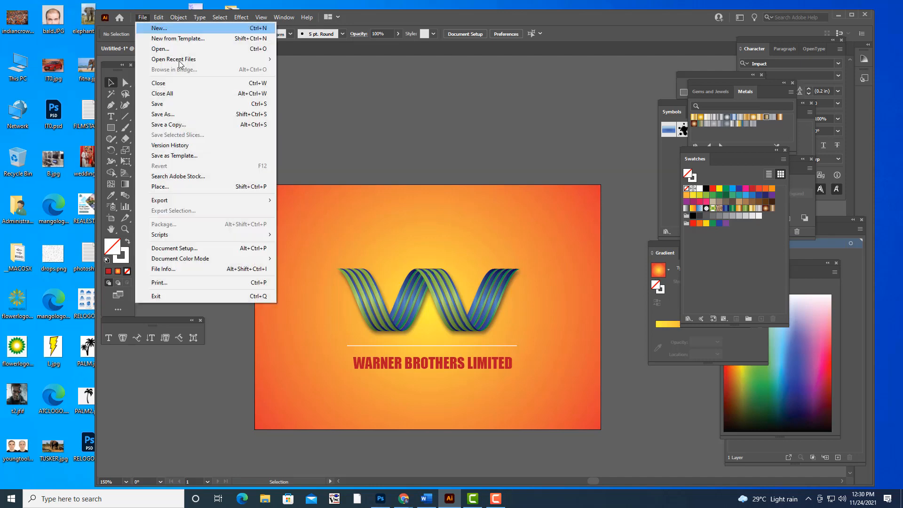
pyautogui.moveTo(223, 205)
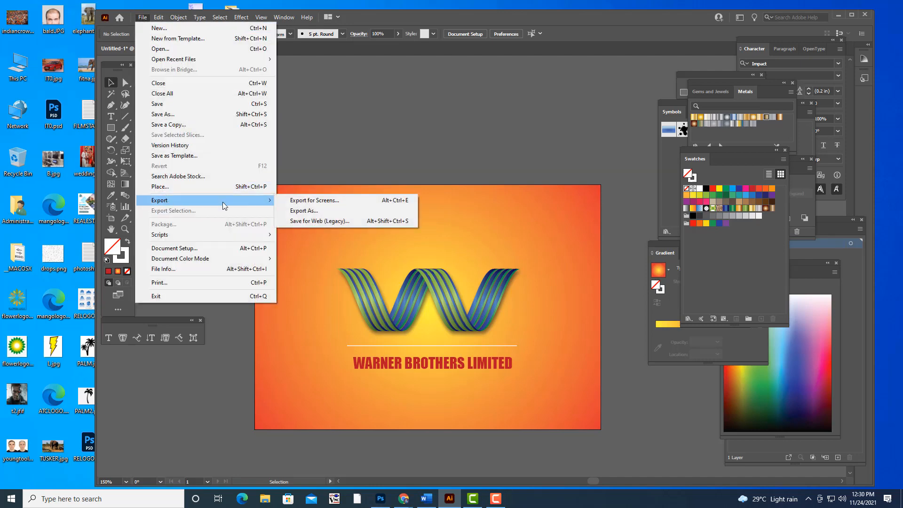
pyautogui.click(331, 210)
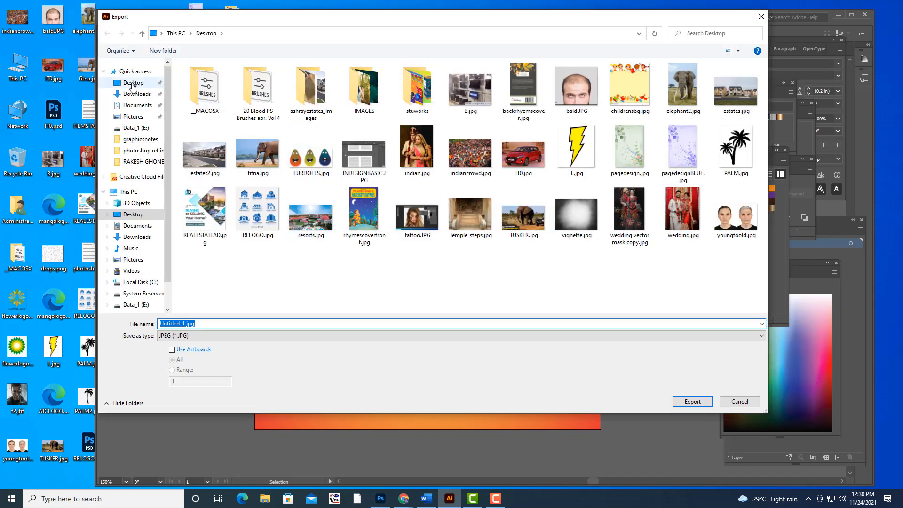
pyautogui.click(207, 336)
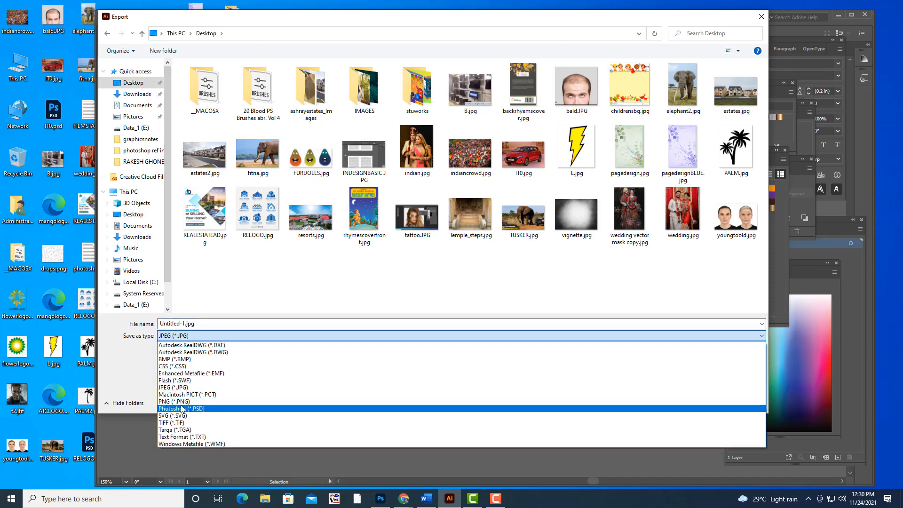
pyautogui.click(181, 416)
pyautogui.click(220, 325)
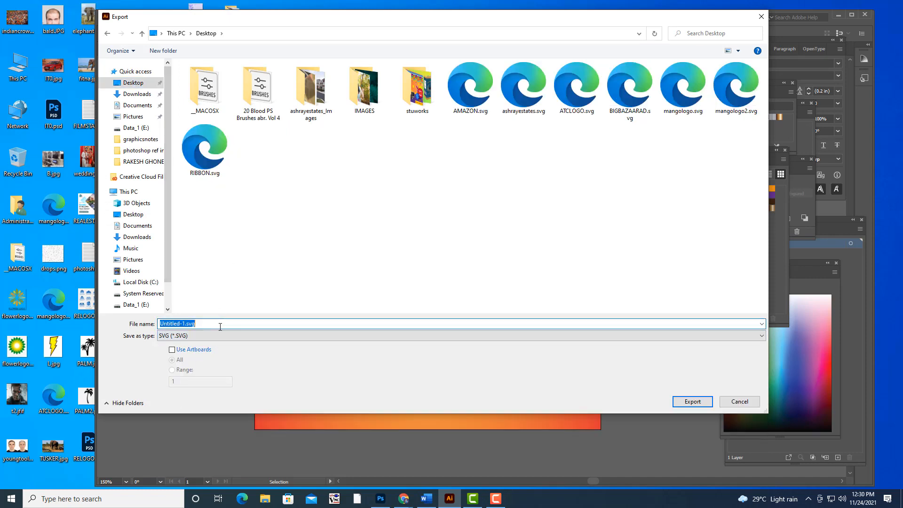
pyautogui.write('WARNER')
pyautogui.click(690, 401)
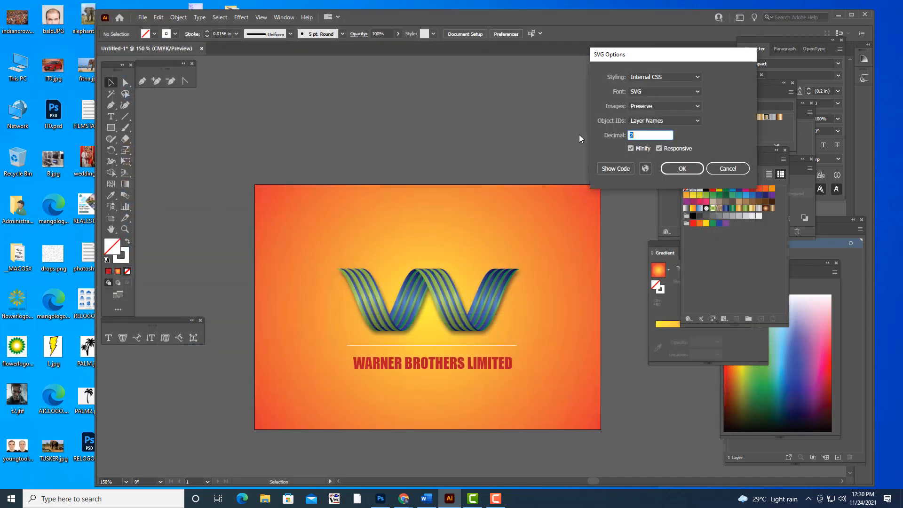
pyautogui.moveTo(653, 56); pyautogui.dragTo(625, 56)
pyautogui.click(657, 169)
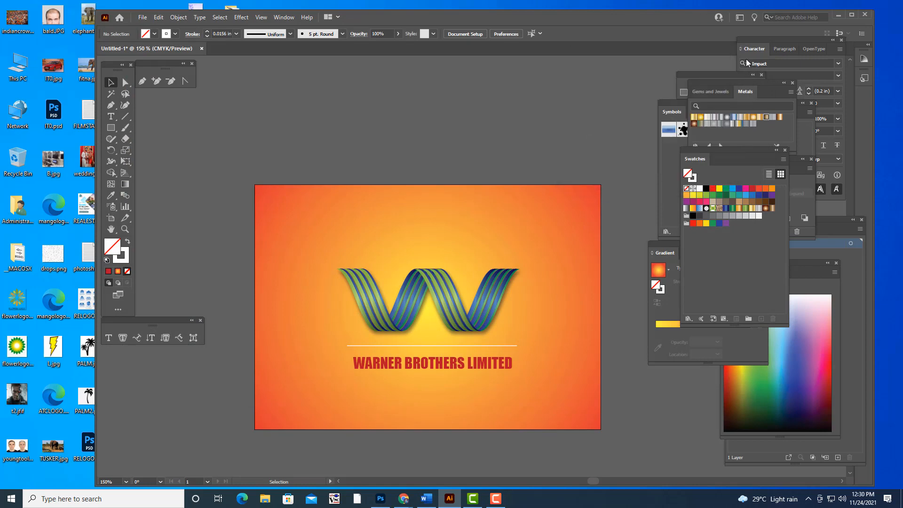
# - Minimize Illustrator, open WARNER.svg from the desktop to check the exported logo, and close it again
pyautogui.click(837, 16)
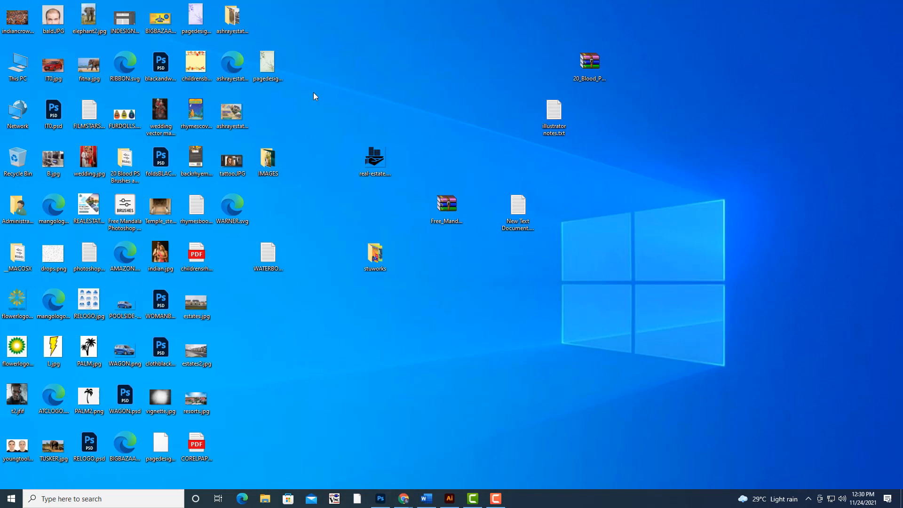
pyautogui.doubleClick(226, 207)
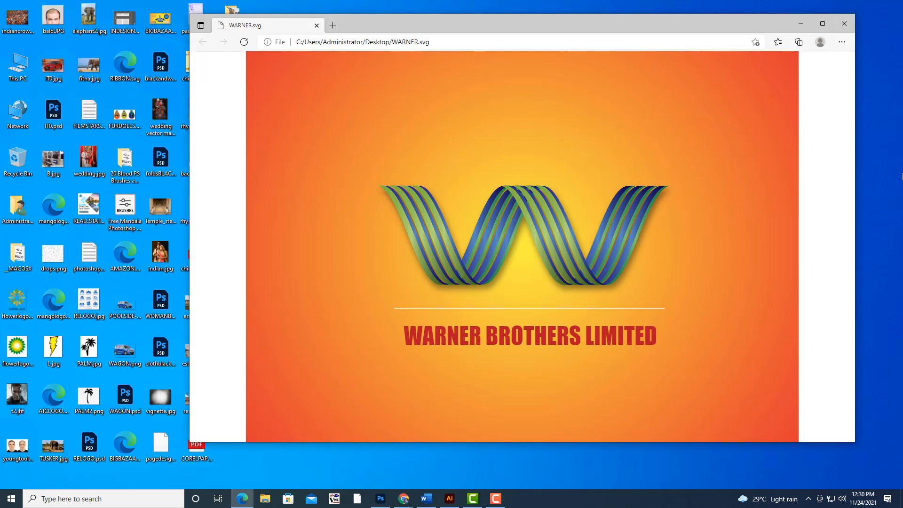
pyautogui.click(851, 31)
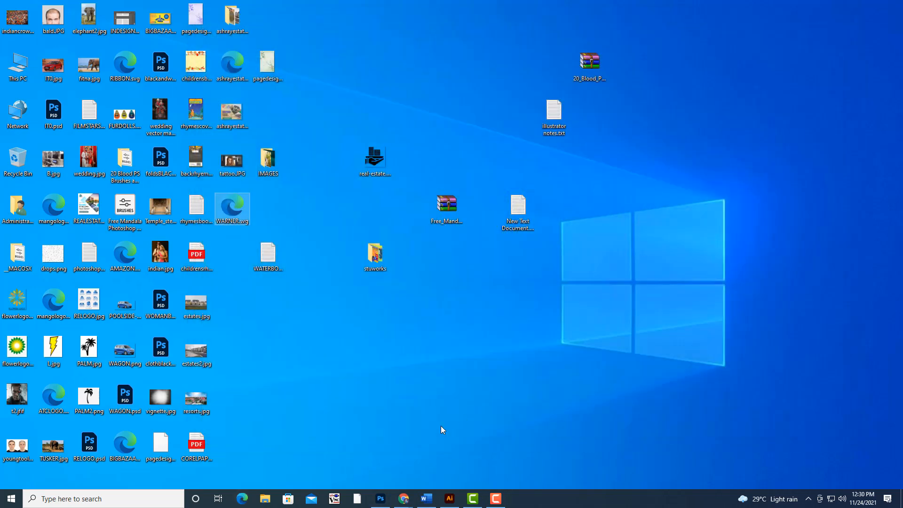
# - Switch to File Explorer, search the Data_2 (F:) drive for graphicsnotes and open that folder
pyautogui.click(270, 502)
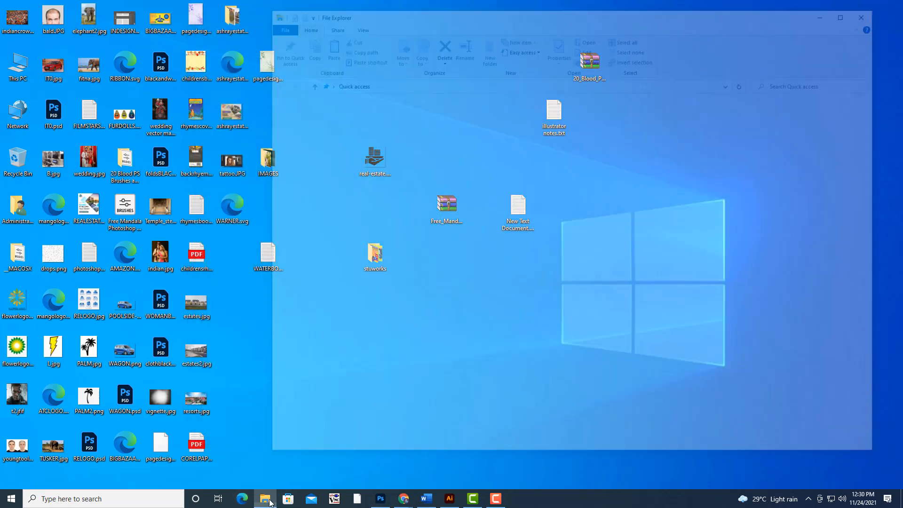
pyautogui.click(301, 350)
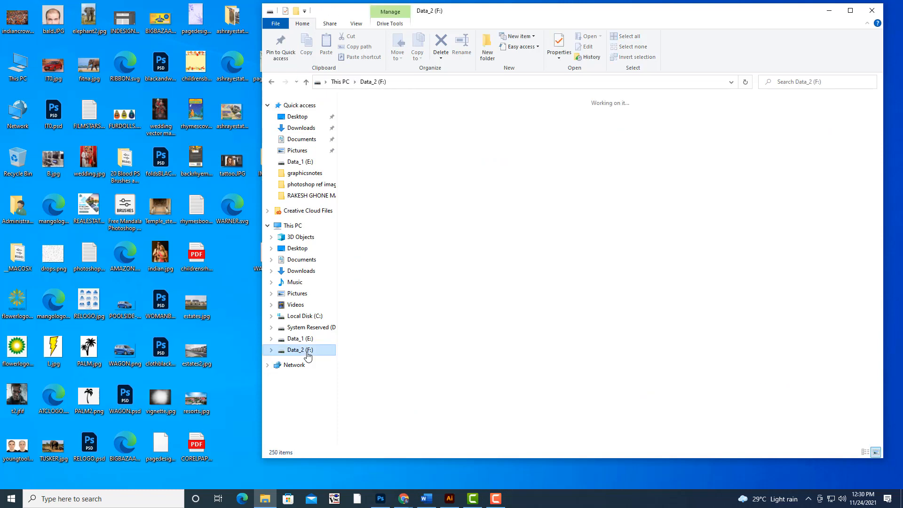
pyautogui.click(852, 84)
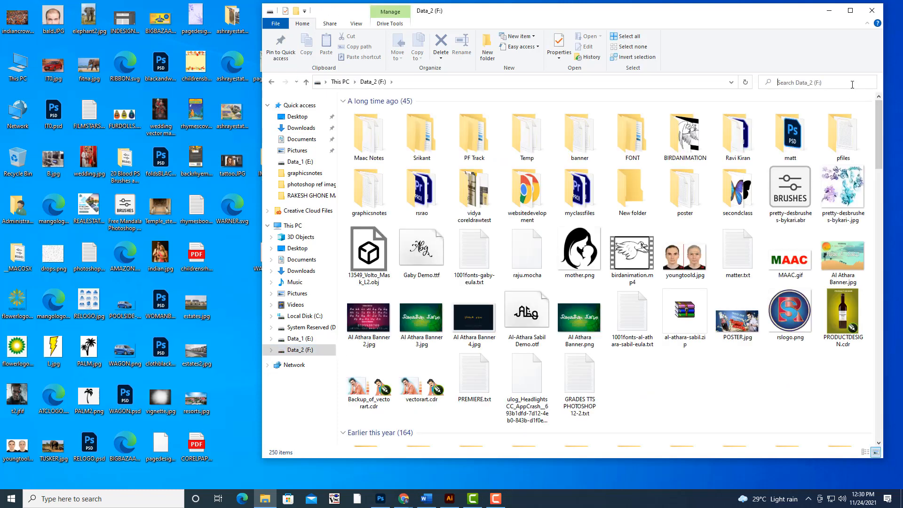
pyautogui.write('GRAPH')
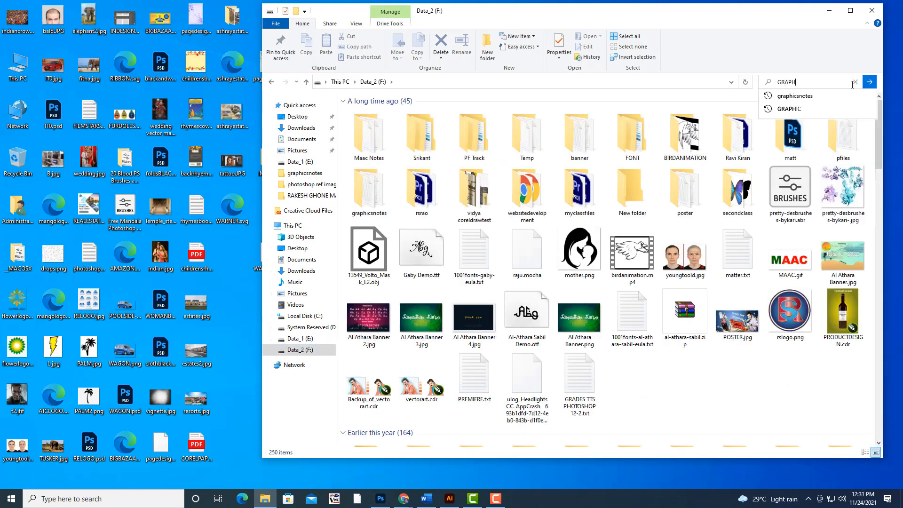
pyautogui.press('Down')
pyautogui.press('Return')
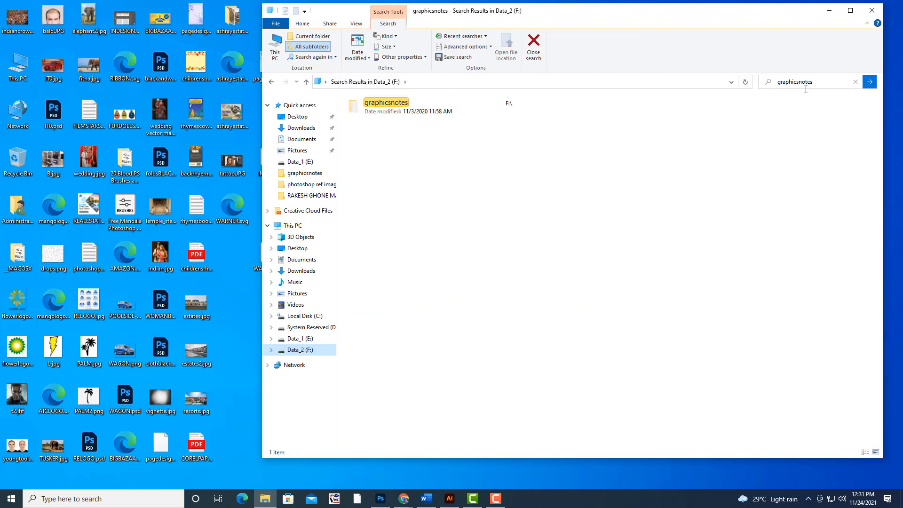
pyautogui.doubleClick(456, 109)
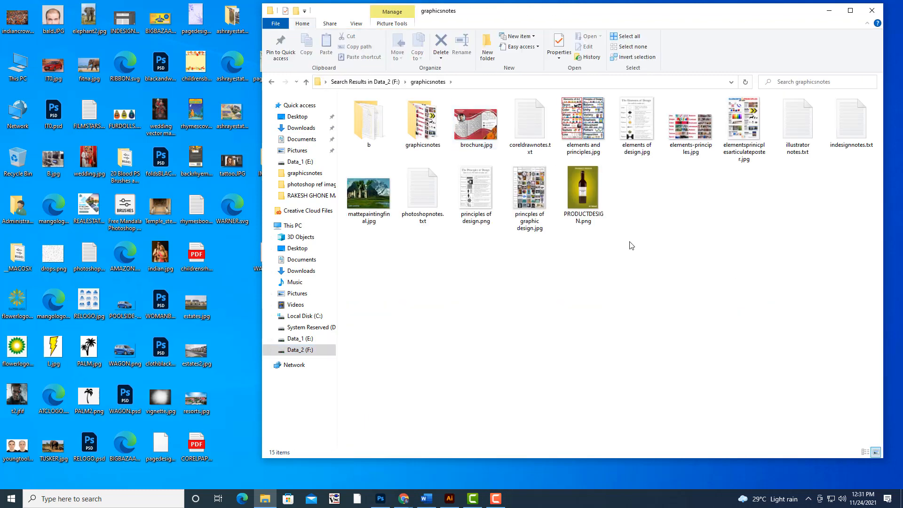
# - Open illustrator notes.txt and select the whole "Map art using revolve" section, from its heading to the end of point 8
pyautogui.click(797, 137)
pyautogui.doubleClick(797, 137)
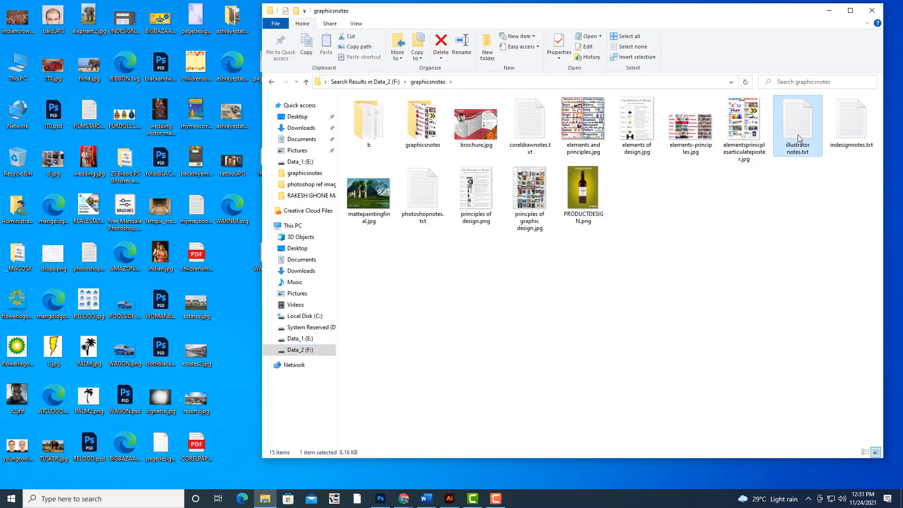
pyautogui.scroll(-12, 533, 230)
pyautogui.scroll(-20, 533, 230)
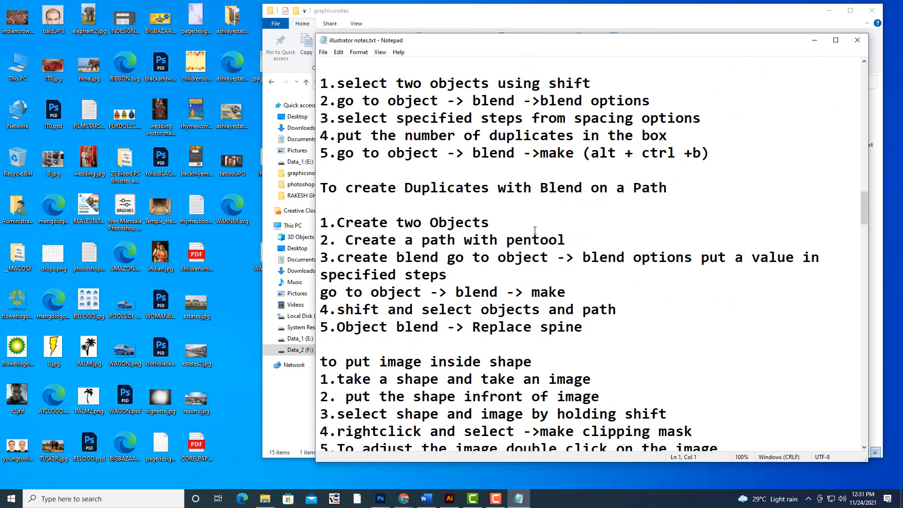
pyautogui.scroll(-6, 691, 239)
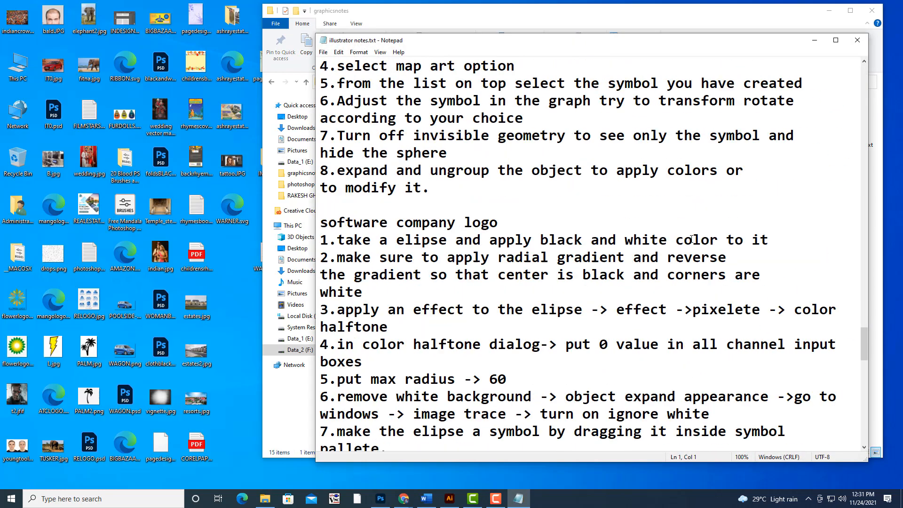
pyautogui.scroll(4, 701, 226)
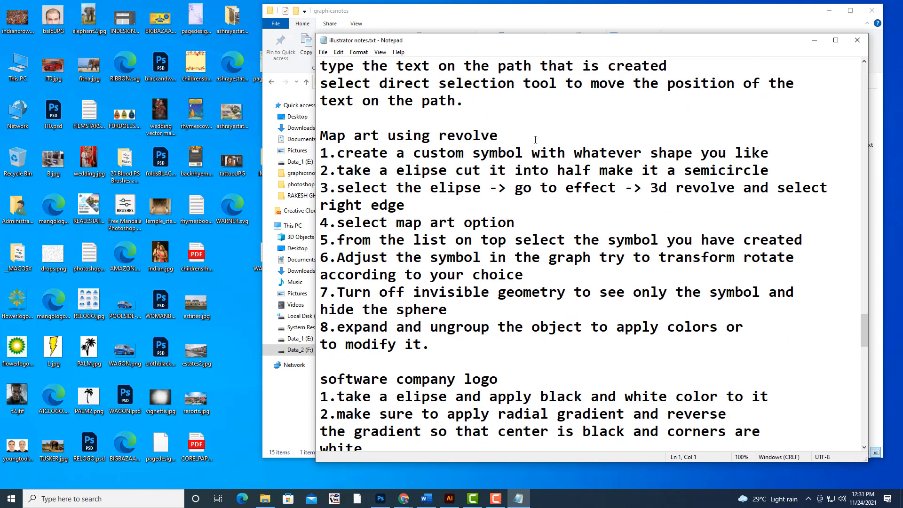
pyautogui.moveTo(509, 41); pyautogui.dragTo(494, 37)
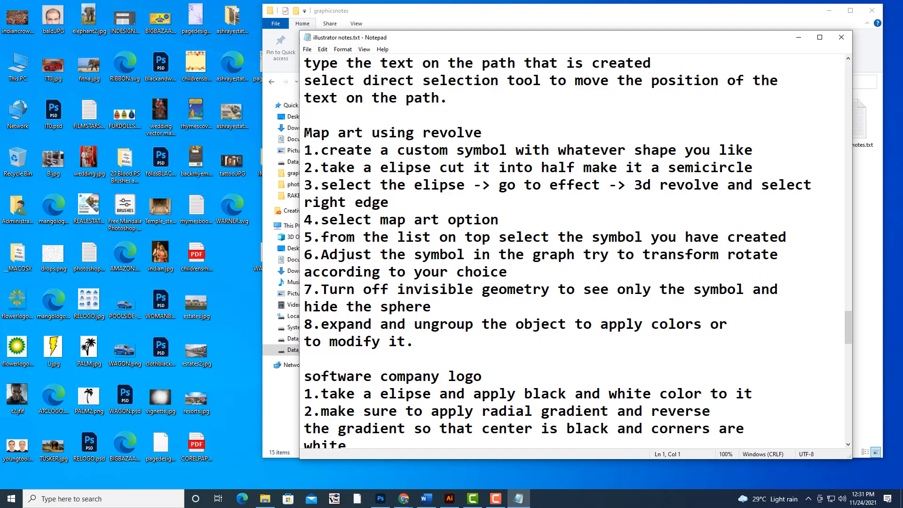
pyautogui.moveTo(304, 133); pyautogui.dragTo(414, 341)
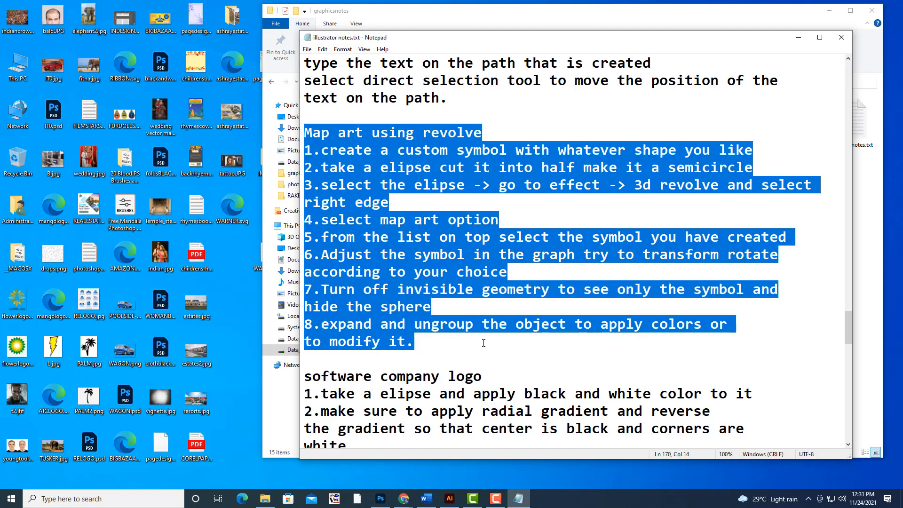